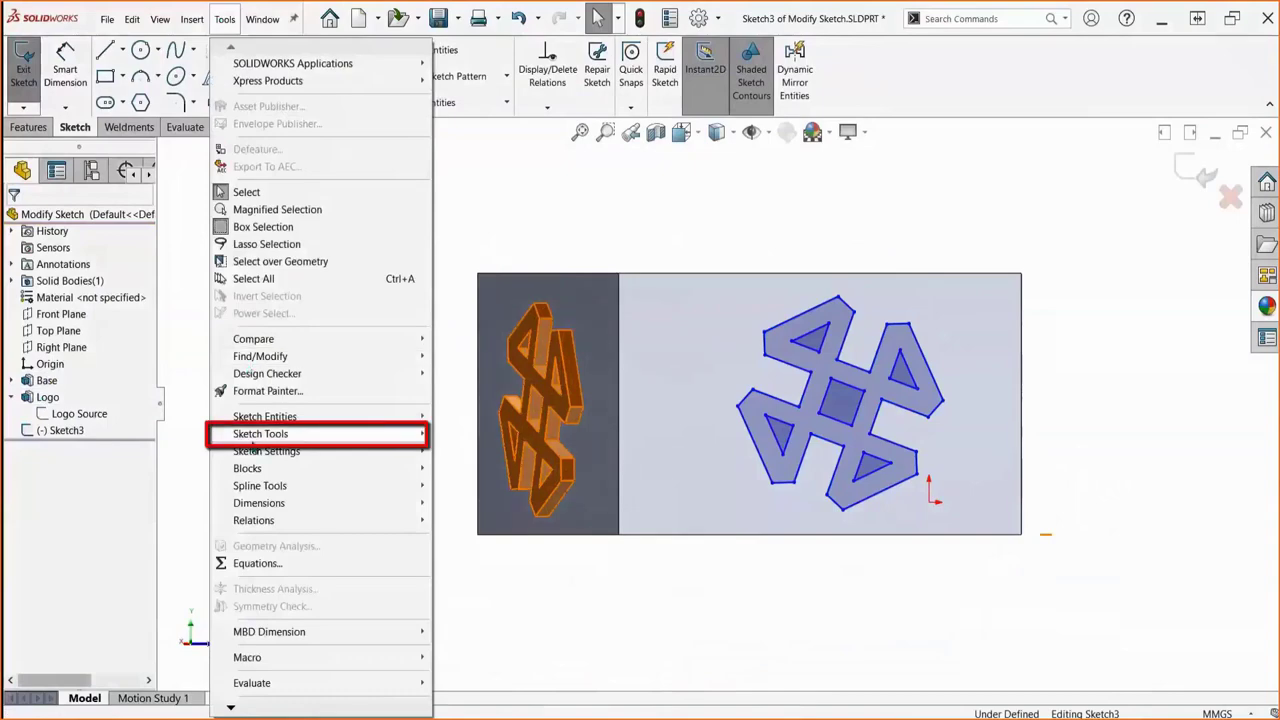
# - Scale the logo sketch by a factor of 0.5 about the moveable origin with Modify Sketch
pyautogui.moveTo(255, 436)
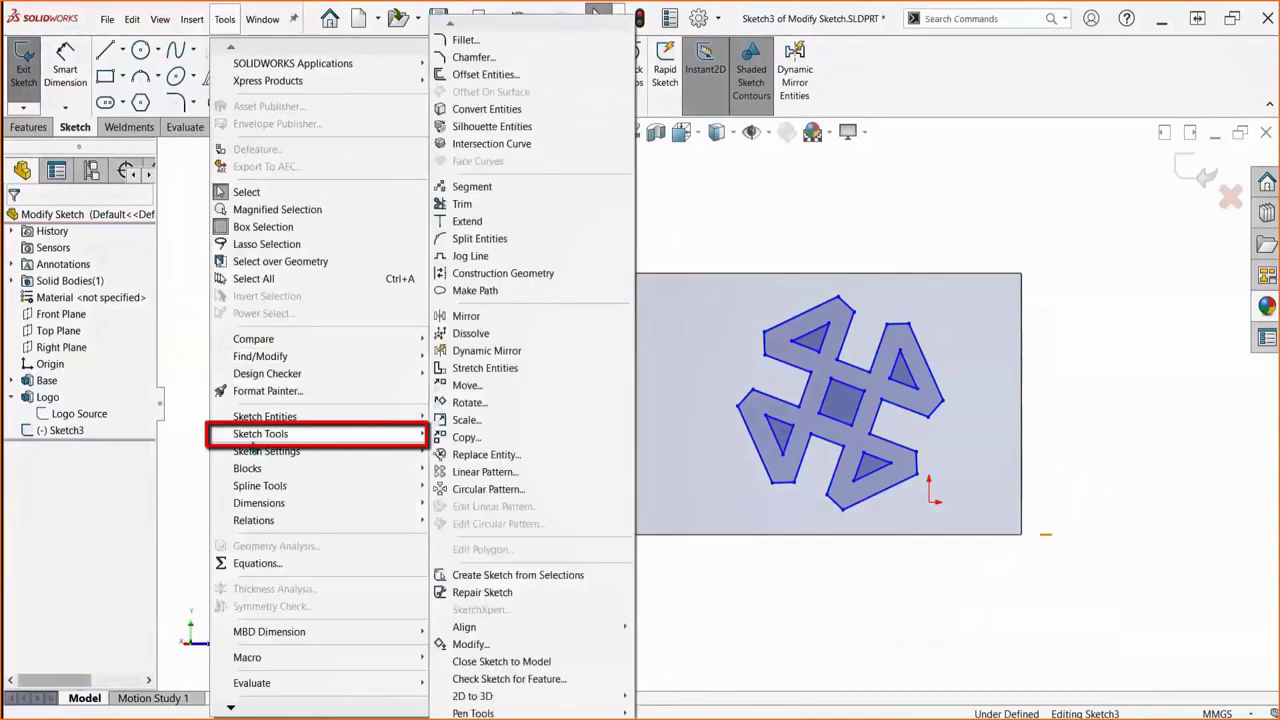
pyautogui.click(470, 644)
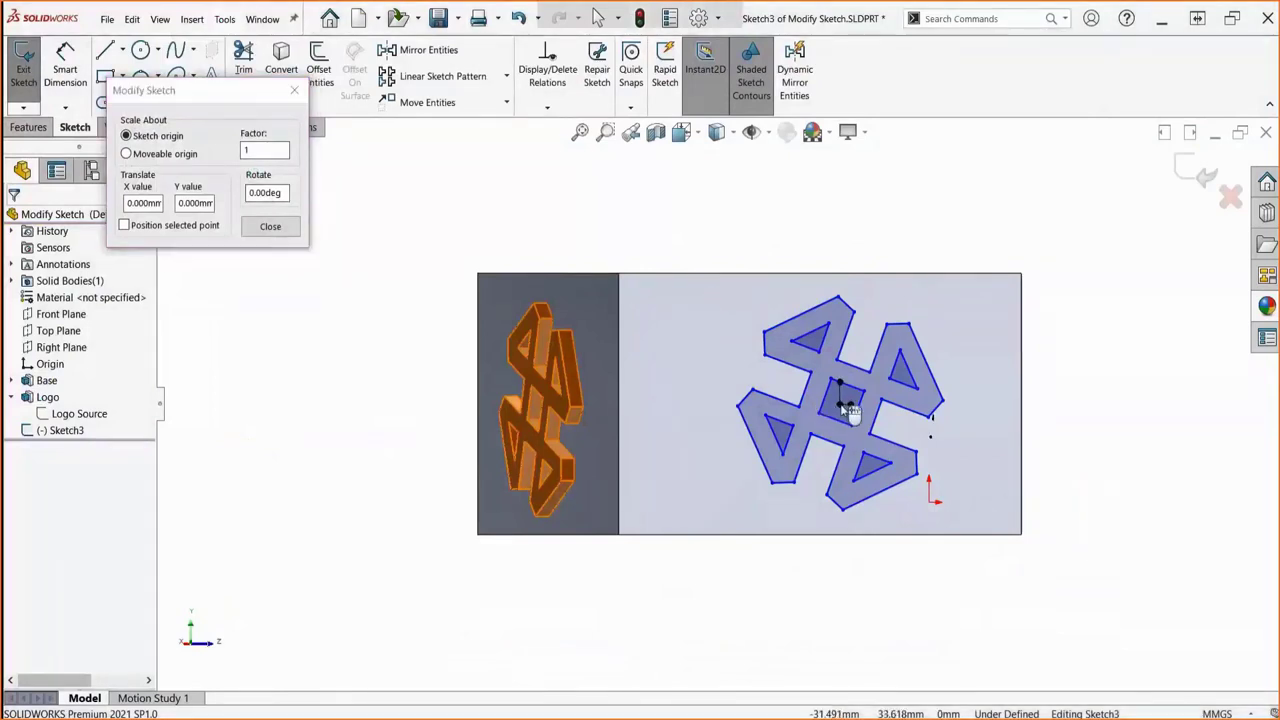
pyautogui.click(126, 154)
pyautogui.press('BackSpace')
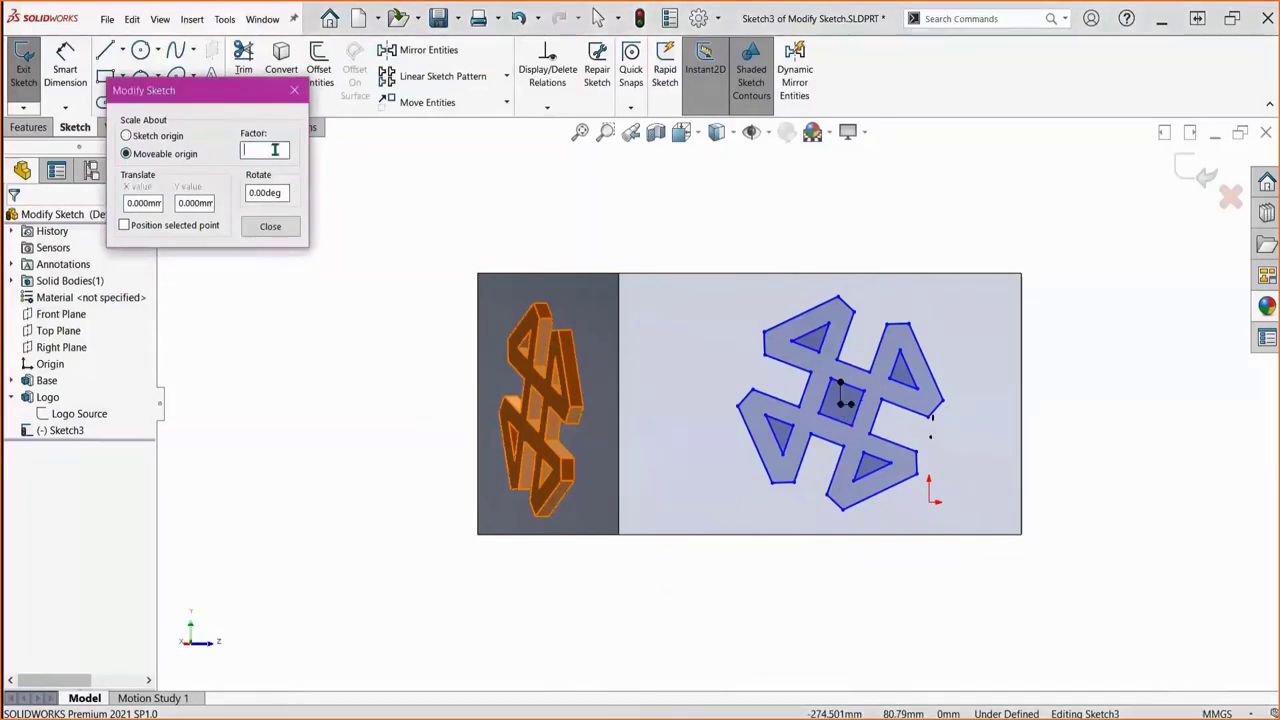
pyautogui.write('0.5')
pyautogui.press('Return')
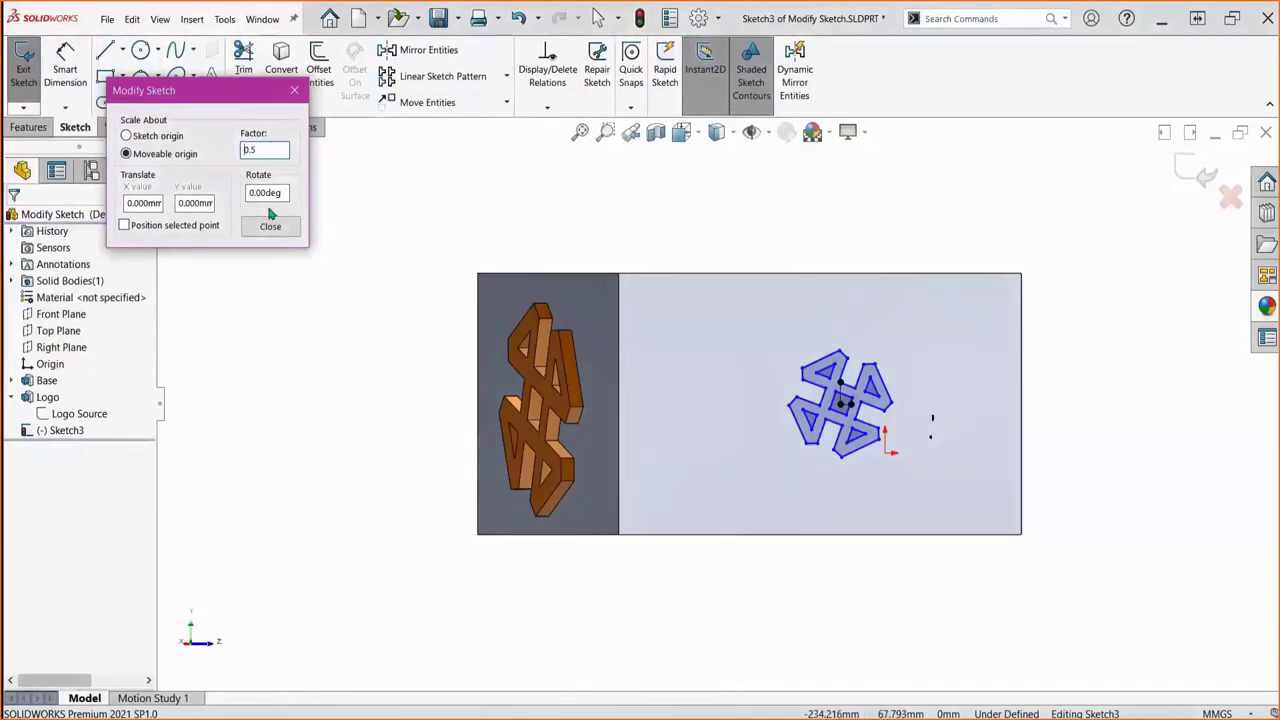
# - Place the moveable origin on the rectangular face's lower edge and rotate the logo sketch by -30 degrees about it
pyautogui.moveTo(845, 400); pyautogui.dragTo(820, 515)
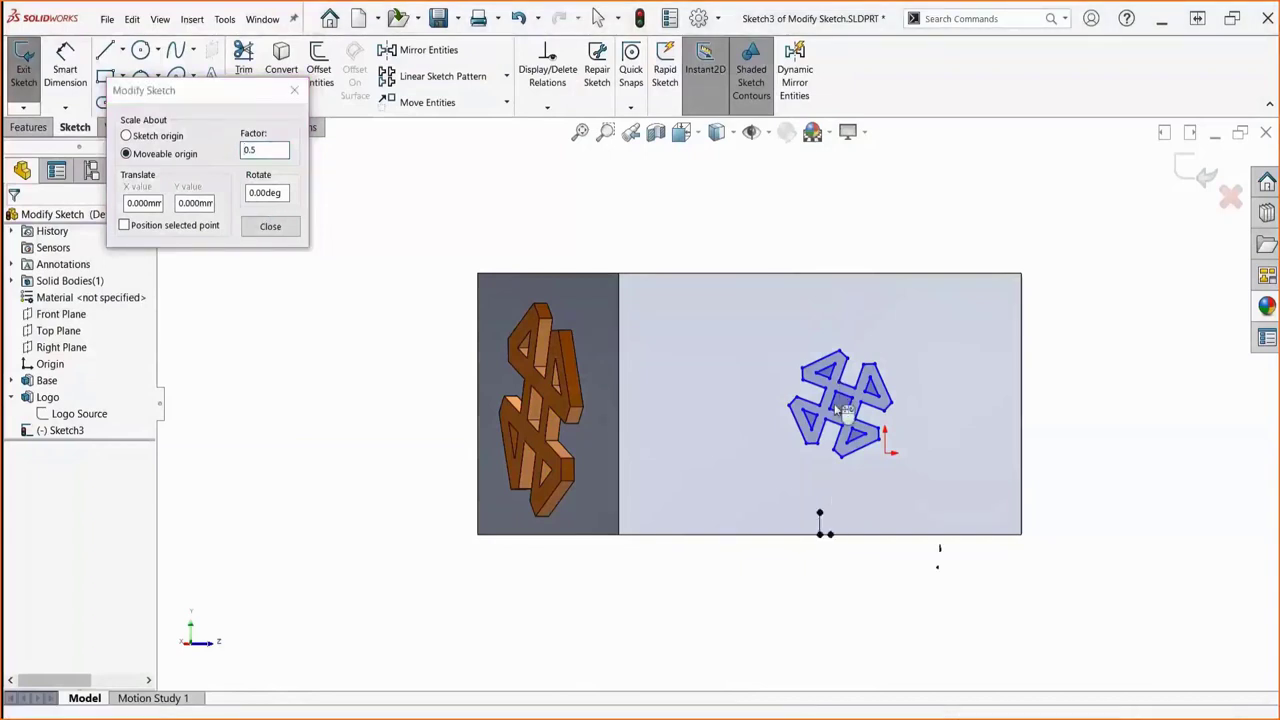
pyautogui.click(262, 195)
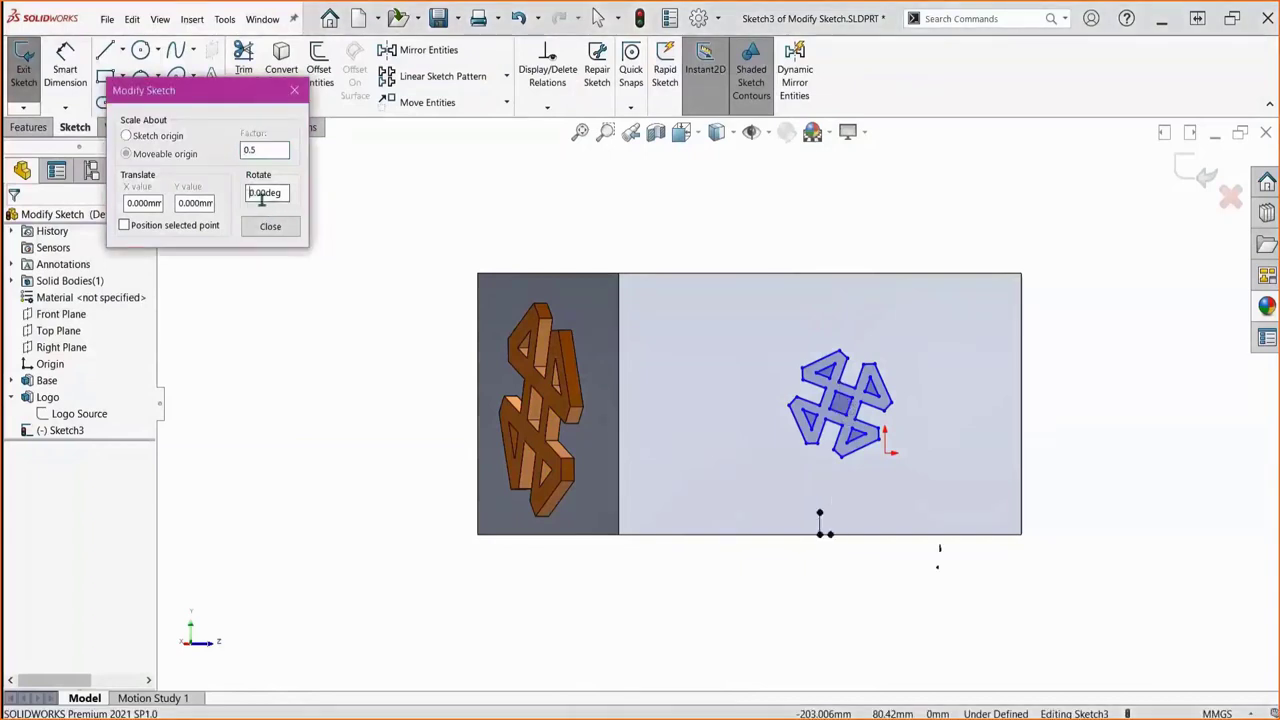
pyautogui.write('-')
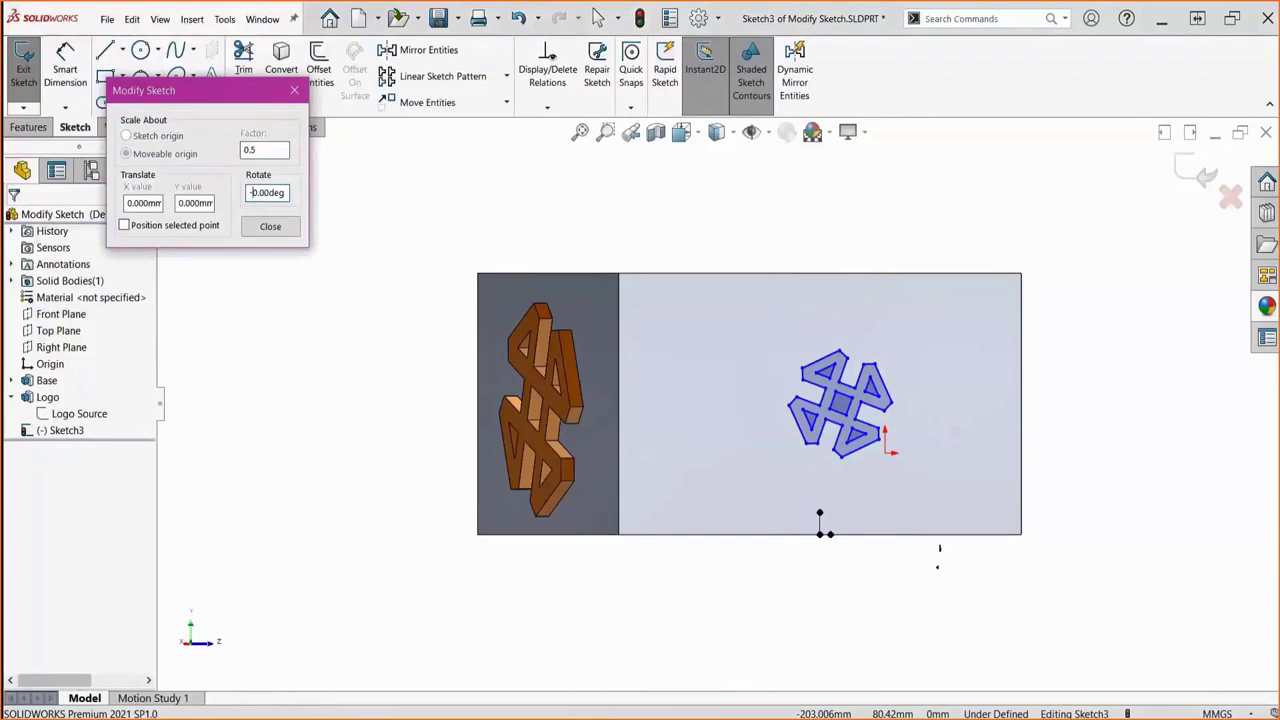
pyautogui.write('3')
pyautogui.press('Return')
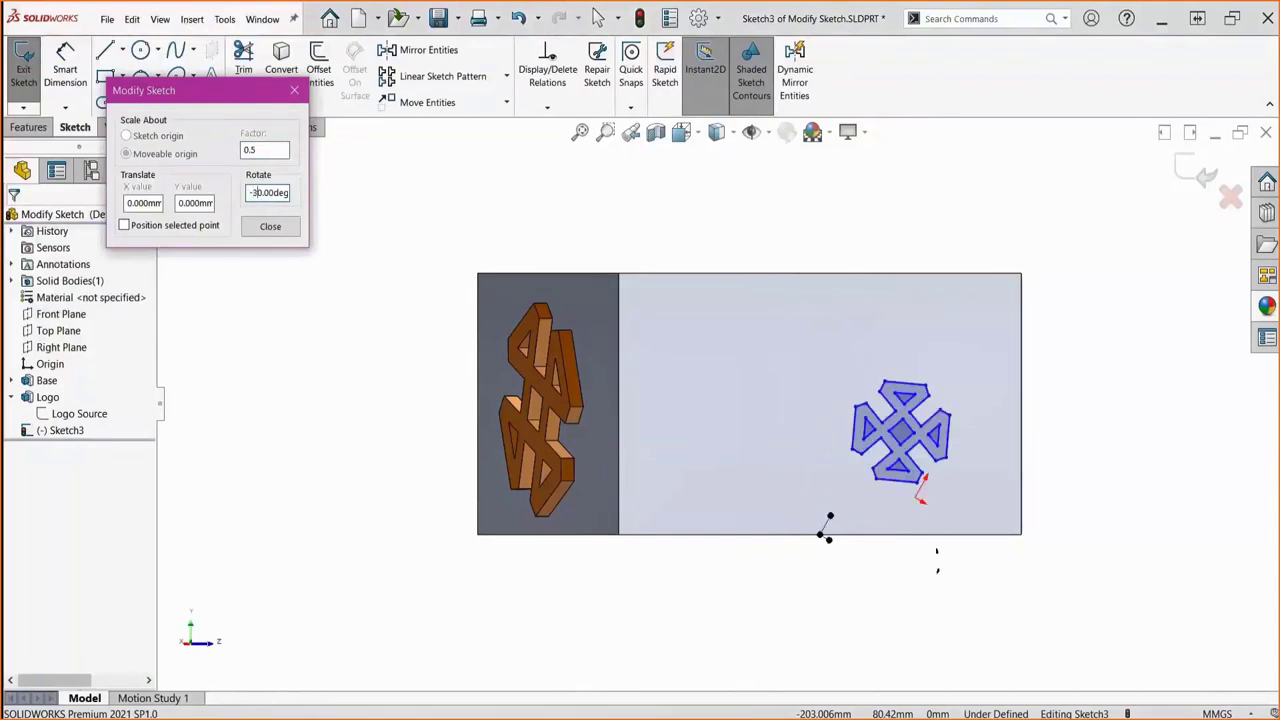
# - Rotate the logo sketch freehand further clockwise about the moveable origin and close Modify Sketch
pyautogui.moveTo(983, 434); pyautogui.dragTo(971, 425, button='right')
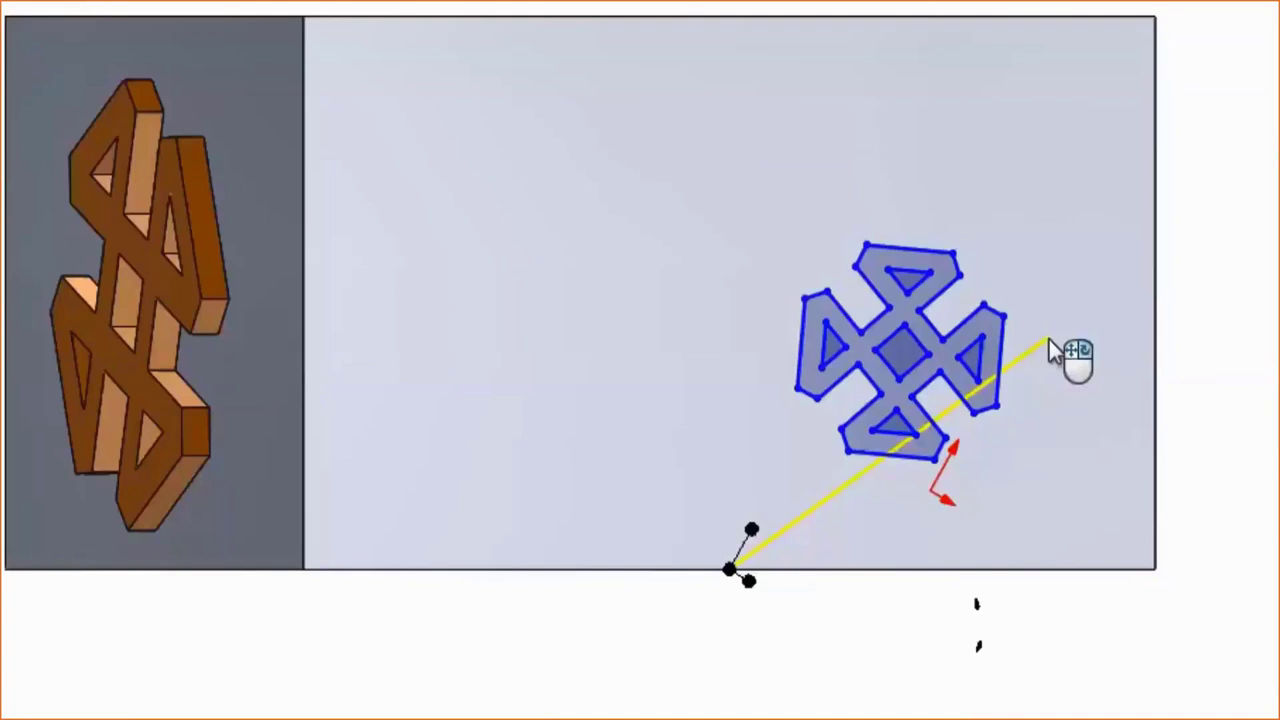
pyautogui.moveTo(1049, 339); pyautogui.dragTo(1054, 365, button='right')
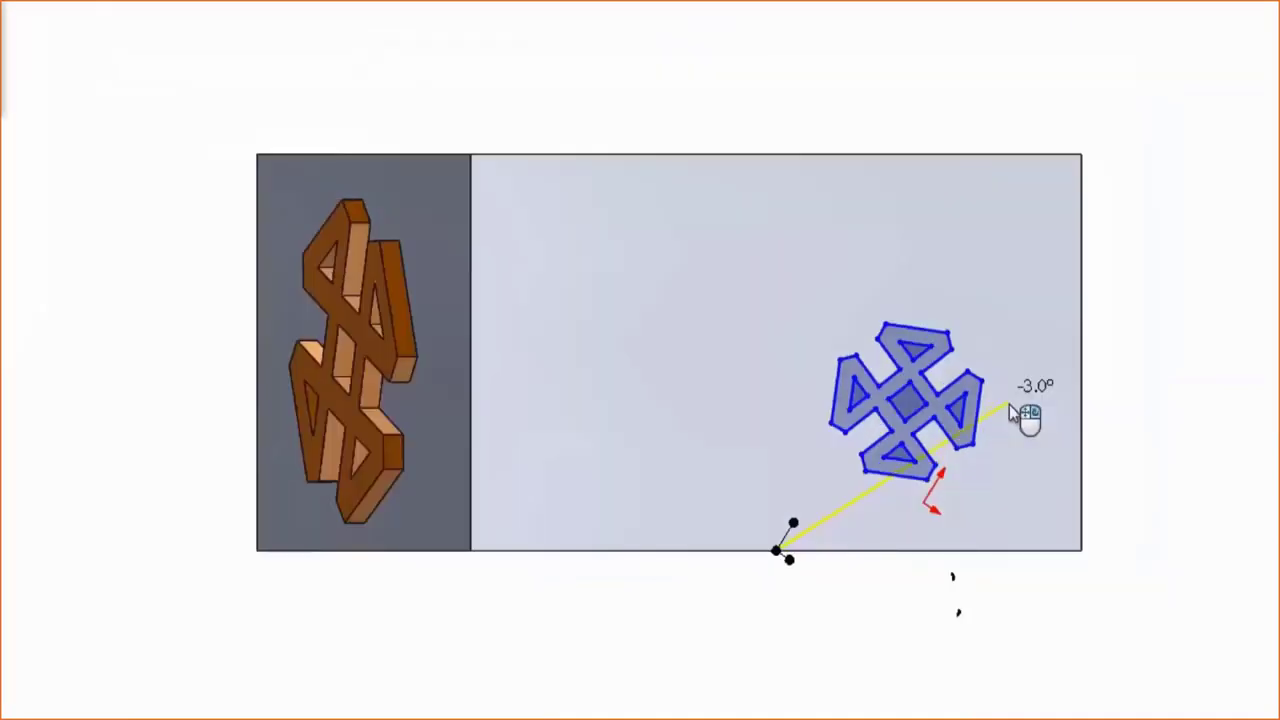
pyautogui.moveTo(1009, 404)
pyautogui.mouseDown(button='right')
pyautogui.moveTo(1013, 433)
pyautogui.moveTo(985, 503)
pyautogui.mouseUp(button='right')
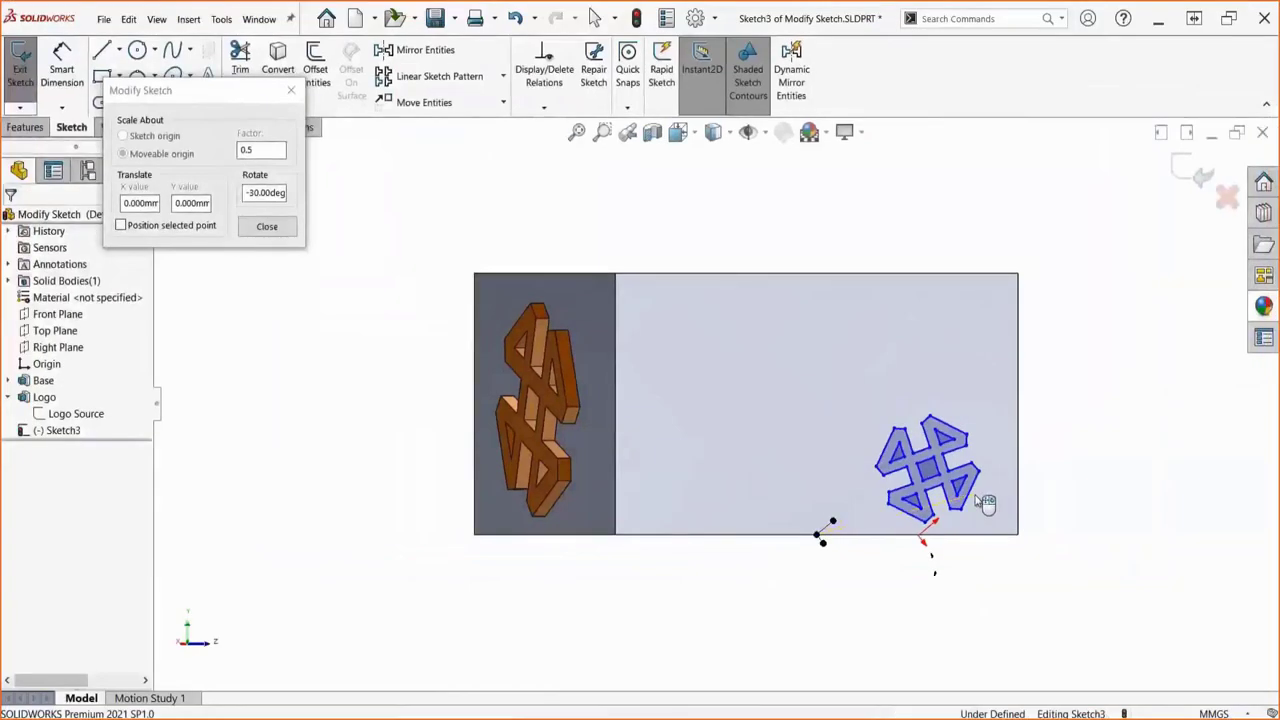
pyautogui.click(280, 232)
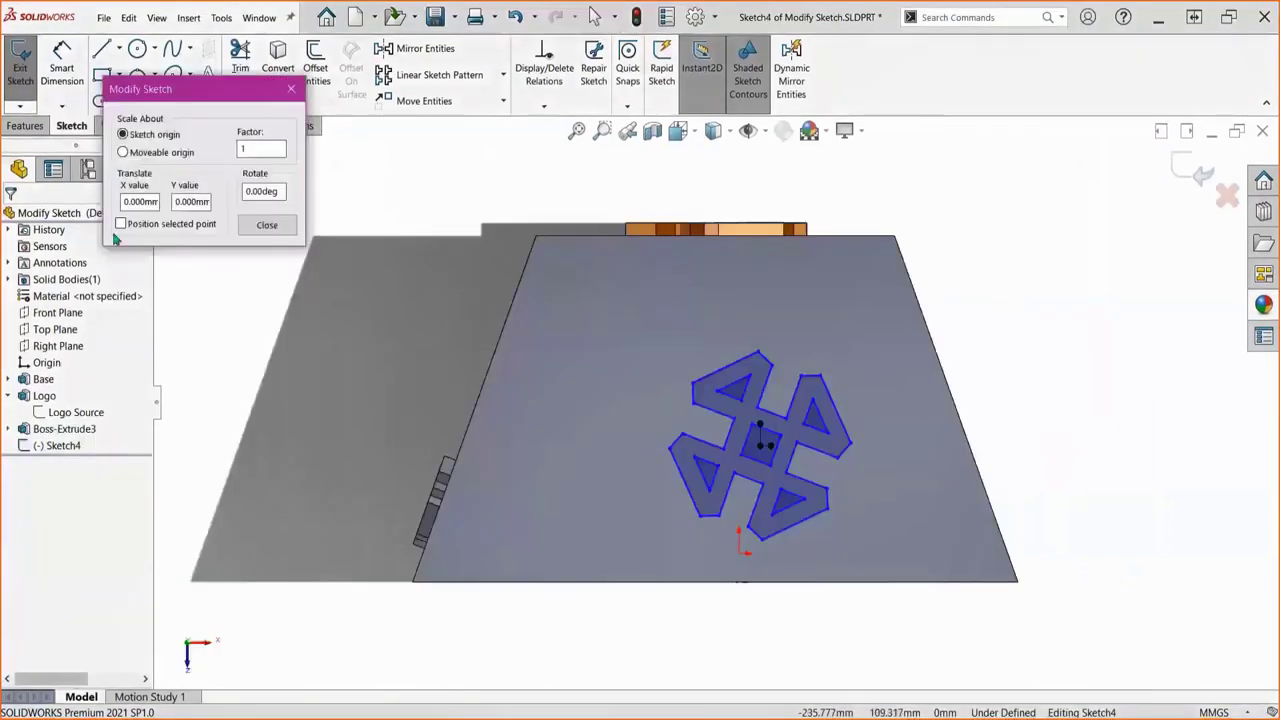
# - Use Position selected point to place the logo sketch's lowest corner vertex at X -45 mm
pyautogui.click(121, 223)
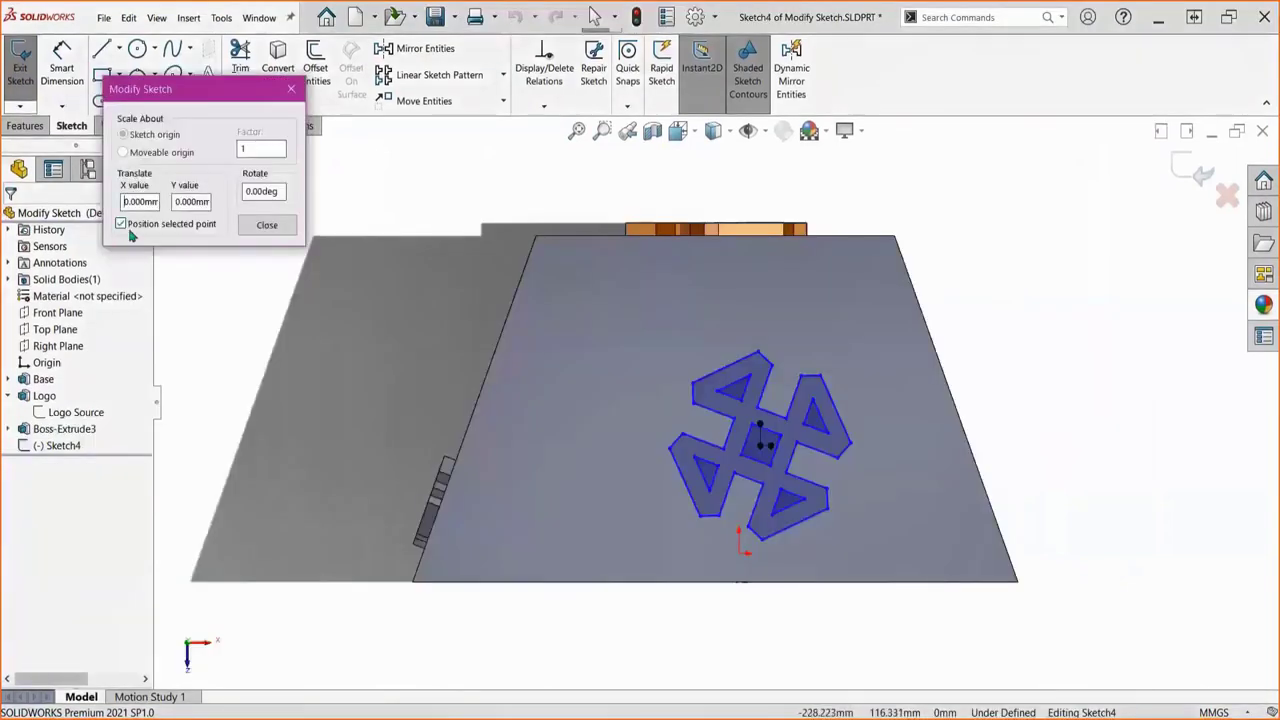
pyautogui.click(763, 541)
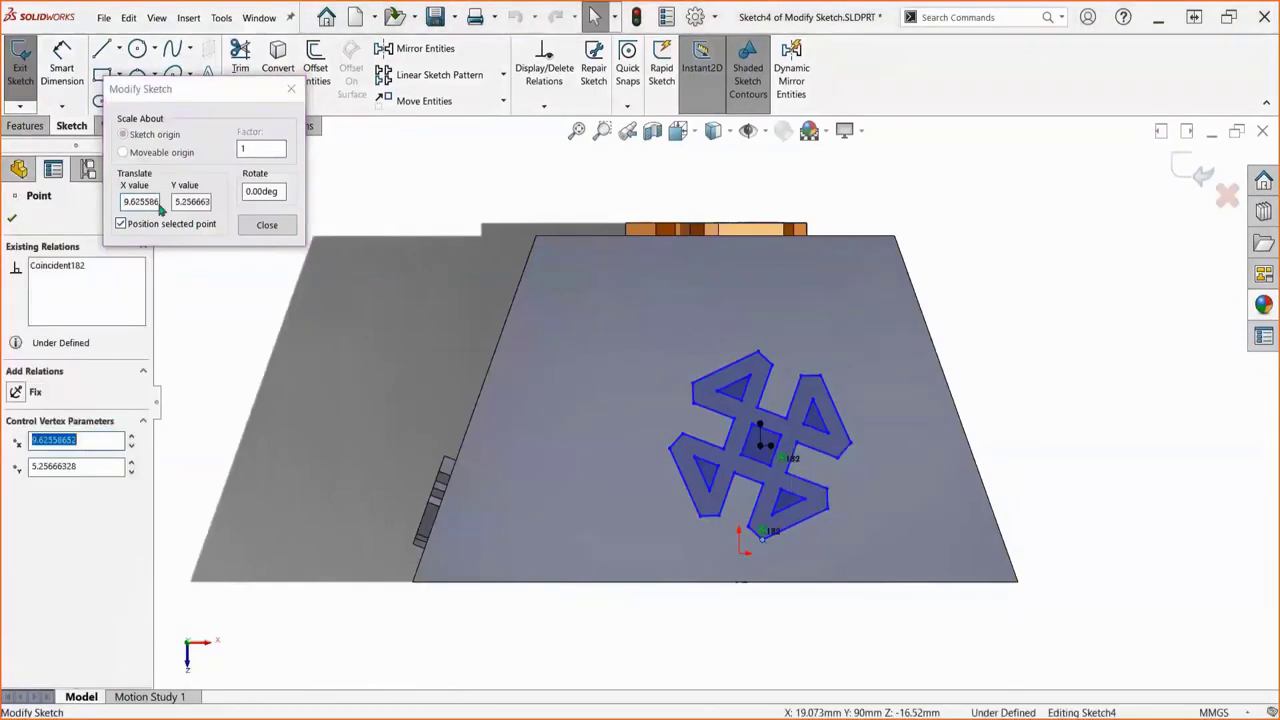
pyautogui.click(122, 202)
pyautogui.write('-')
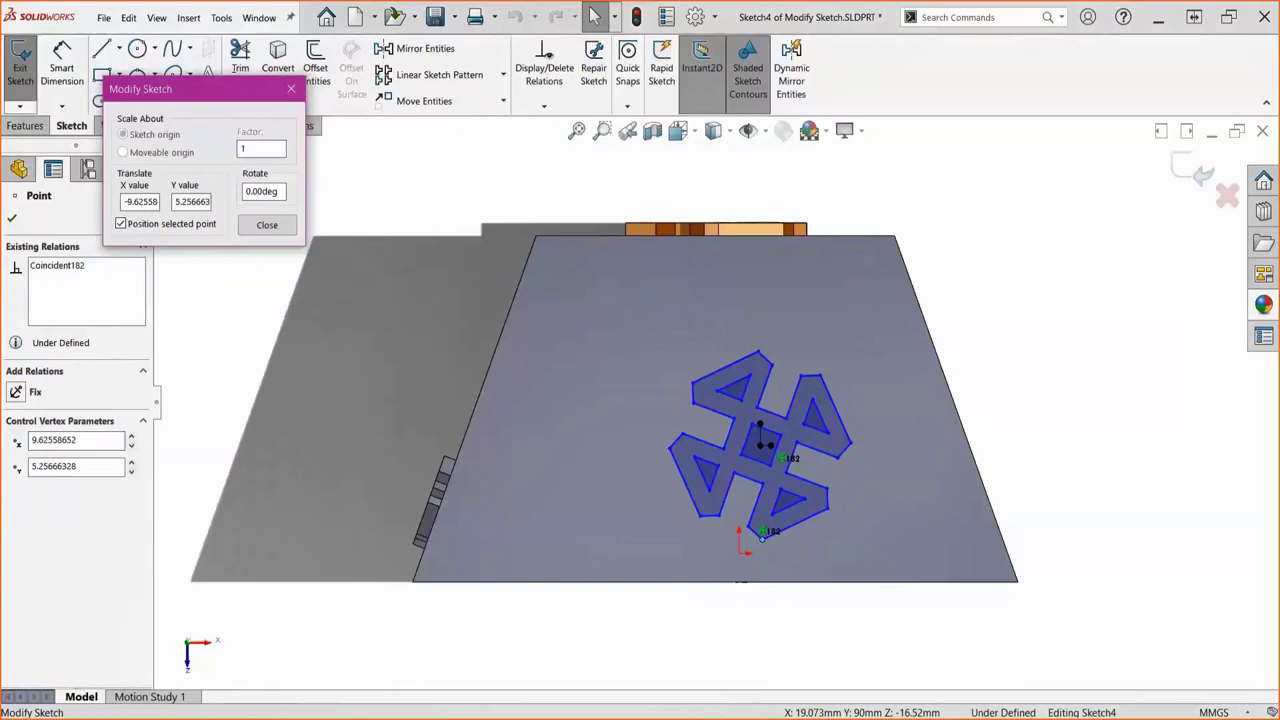
pyautogui.write('45')
pyautogui.press('Tab')
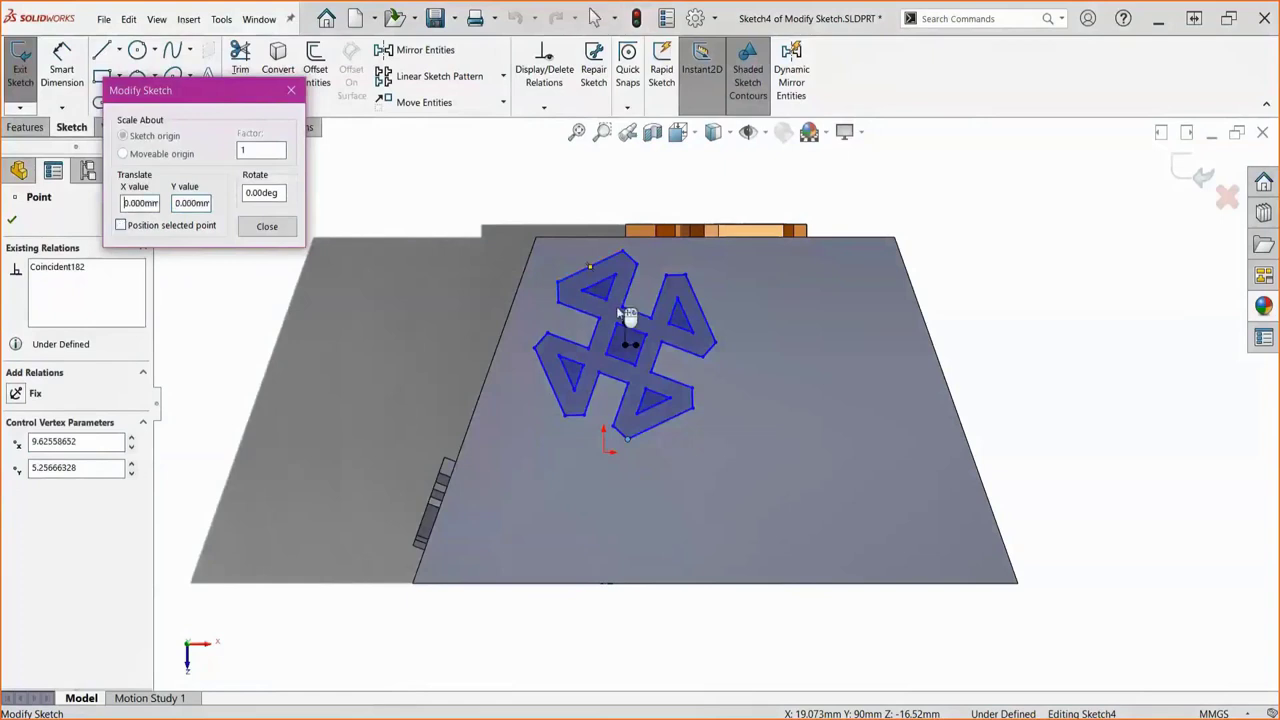
# - Shift the logo sketch slightly towards the face's left slanted edge and rotate it freehand
pyautogui.moveTo(617, 311); pyautogui.dragTo(598, 313)
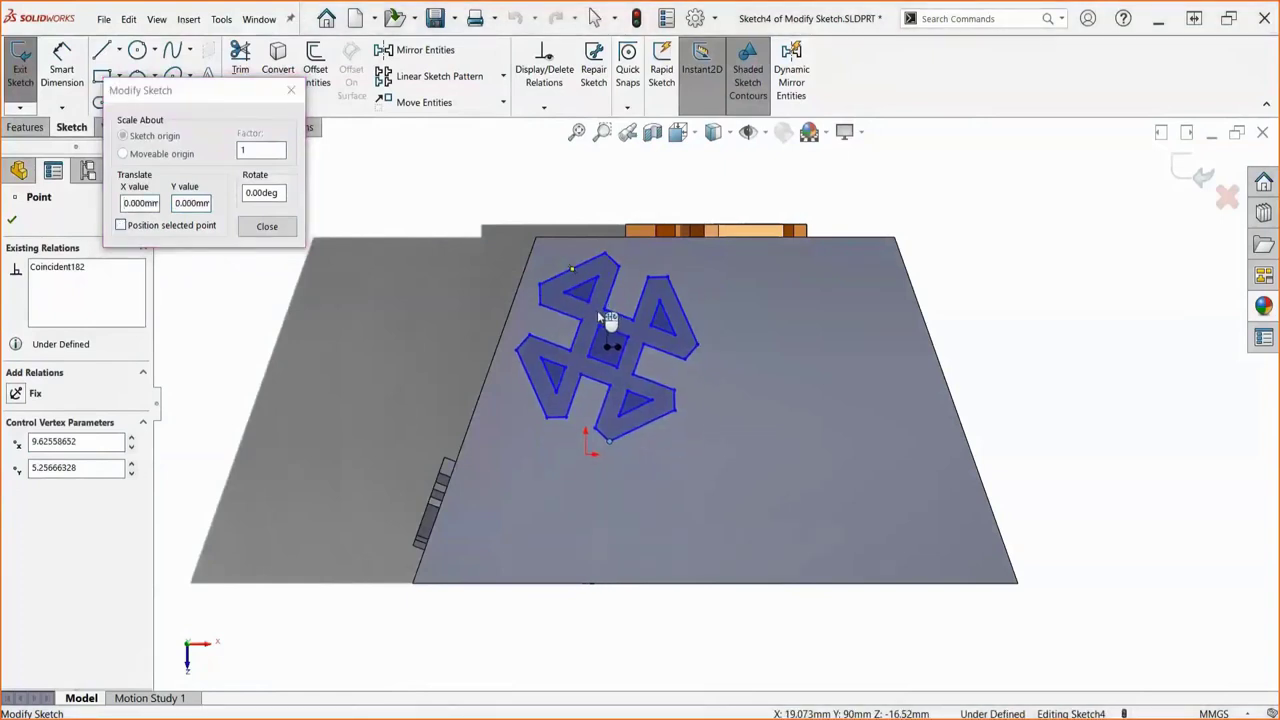
pyautogui.moveTo(600, 316); pyautogui.dragTo(614, 428, button='right')
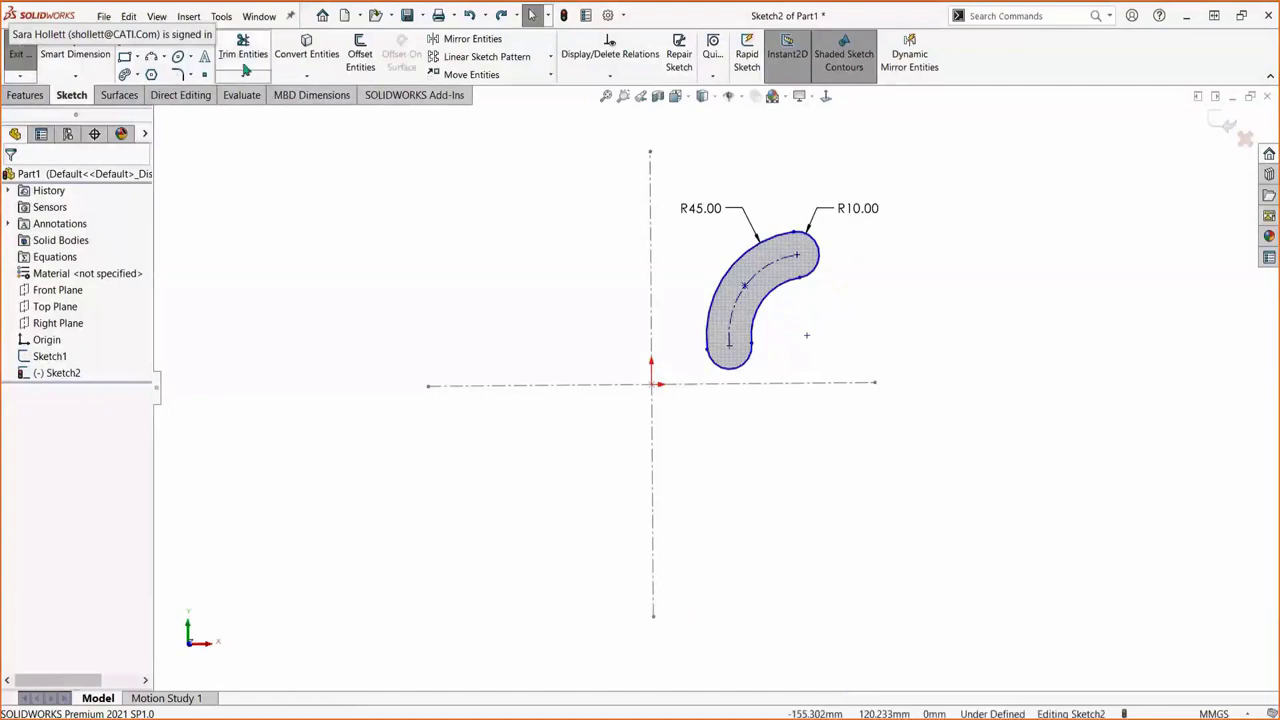
# - Start Modify Sketch on the curved slot sketch and move its dialog slightly aside
pyautogui.click(221, 17)
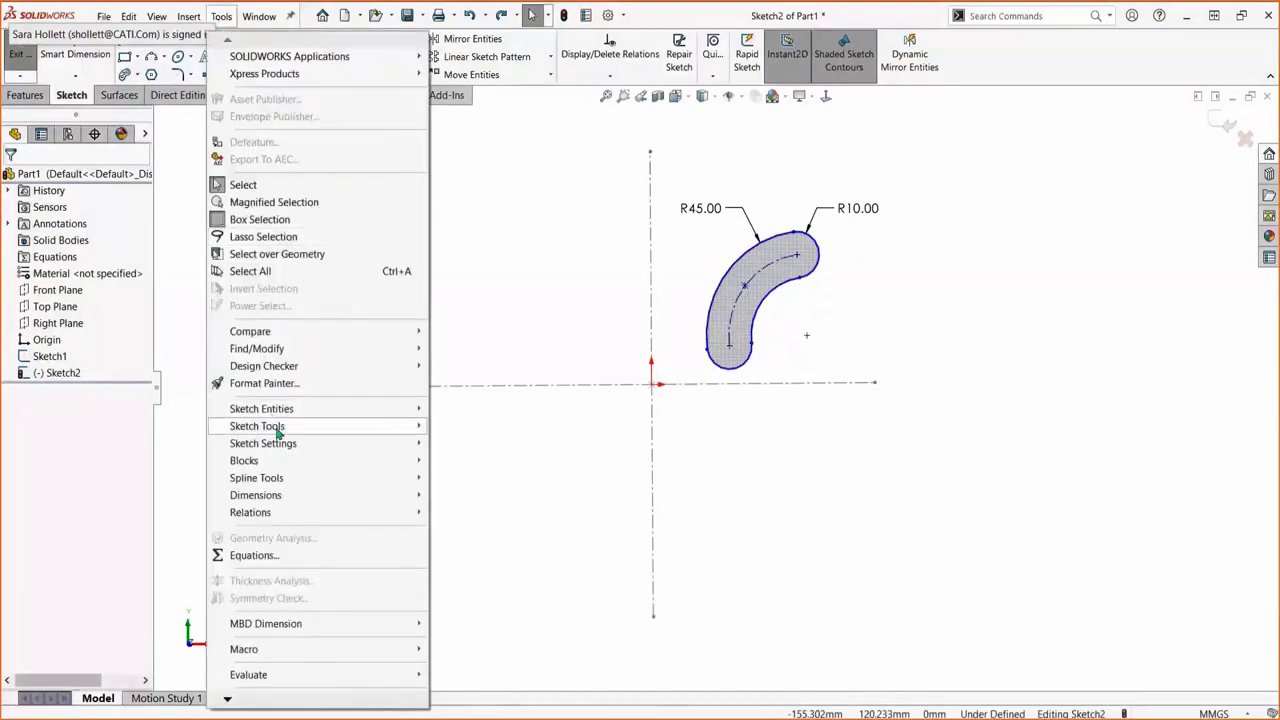
pyautogui.moveTo(278, 428)
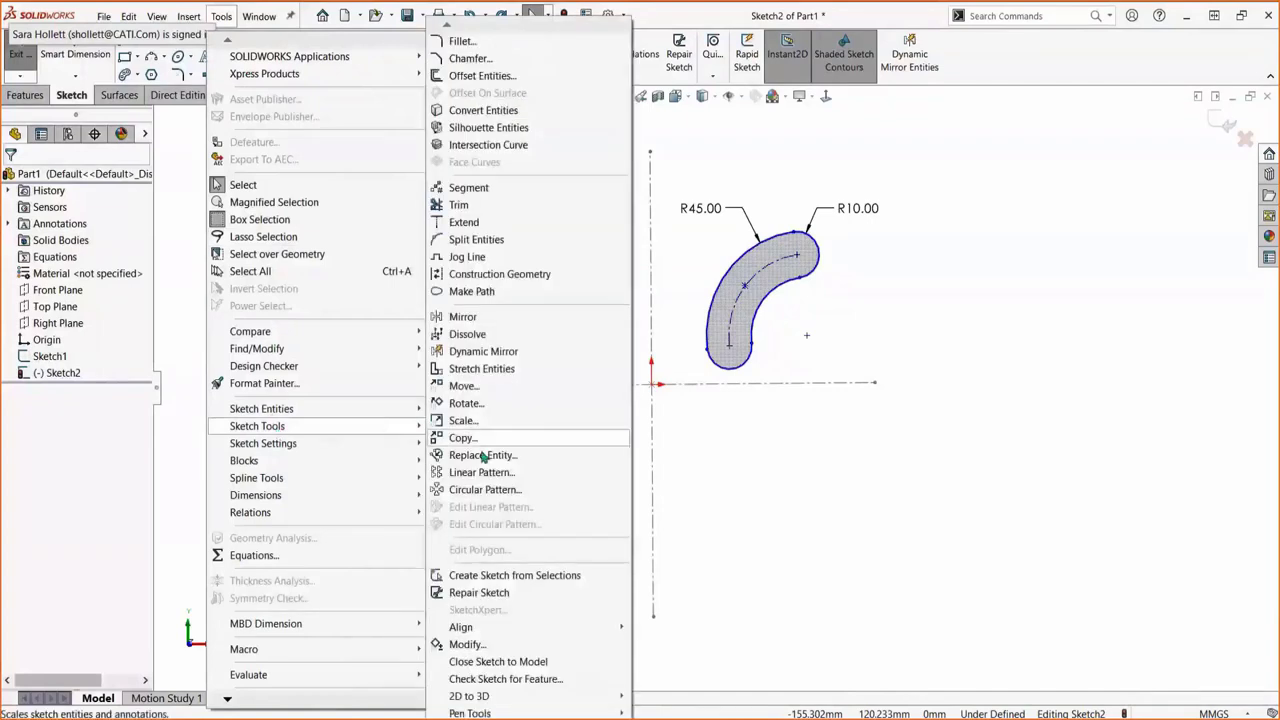
pyautogui.click(466, 645)
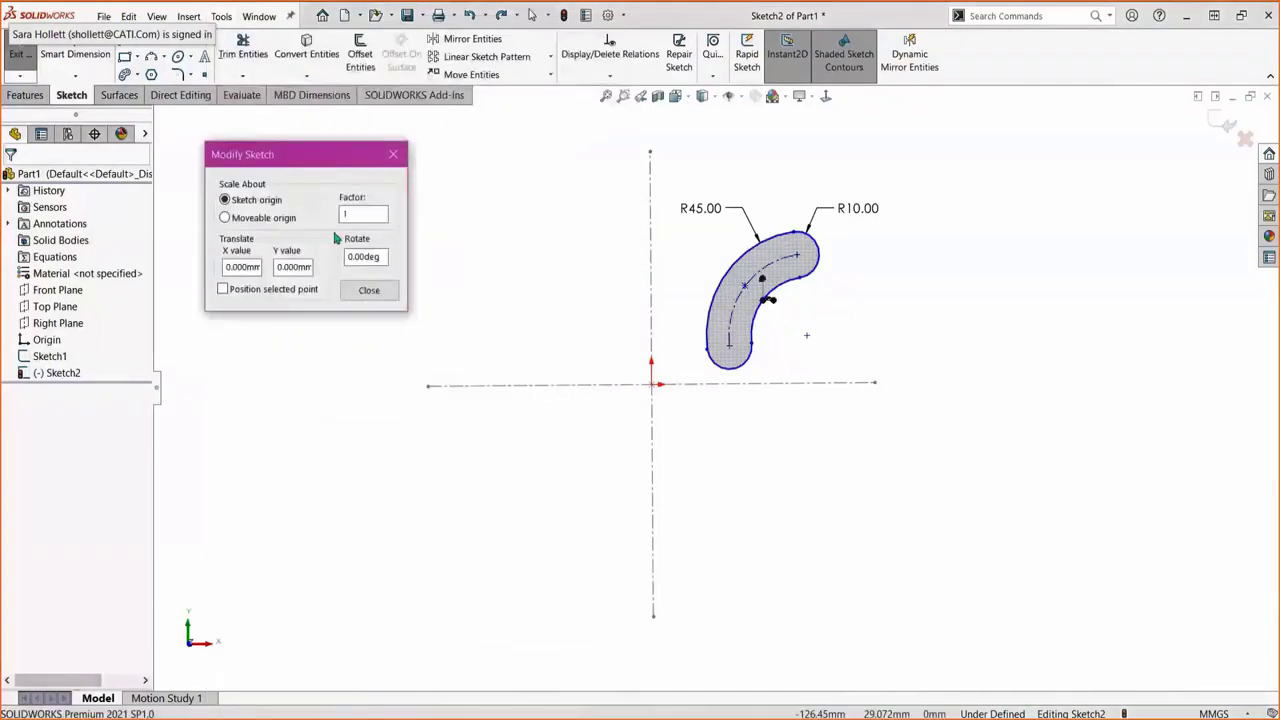
pyautogui.moveTo(332, 166); pyautogui.dragTo(340, 159)
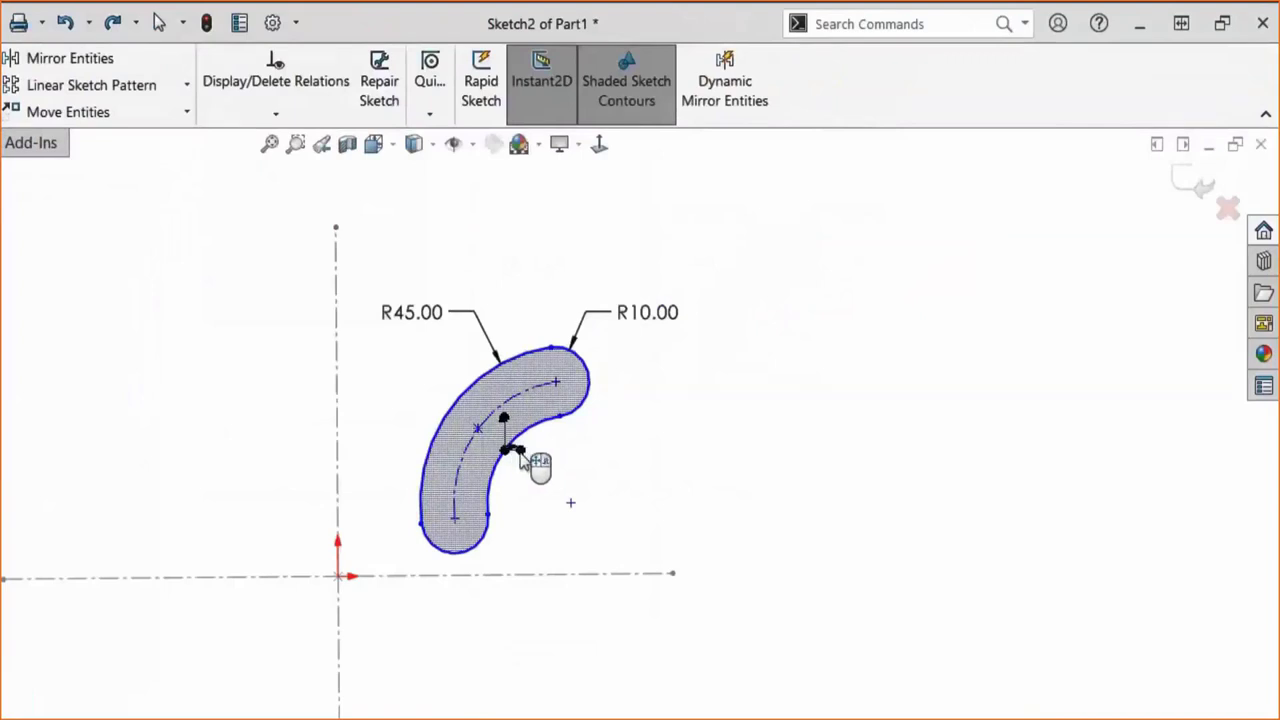
# - Flip the curved slot sketch horizontally, along both axes and vertically about the moveable origin, reversing each flip
pyautogui.hotkey('ctrl', '8')
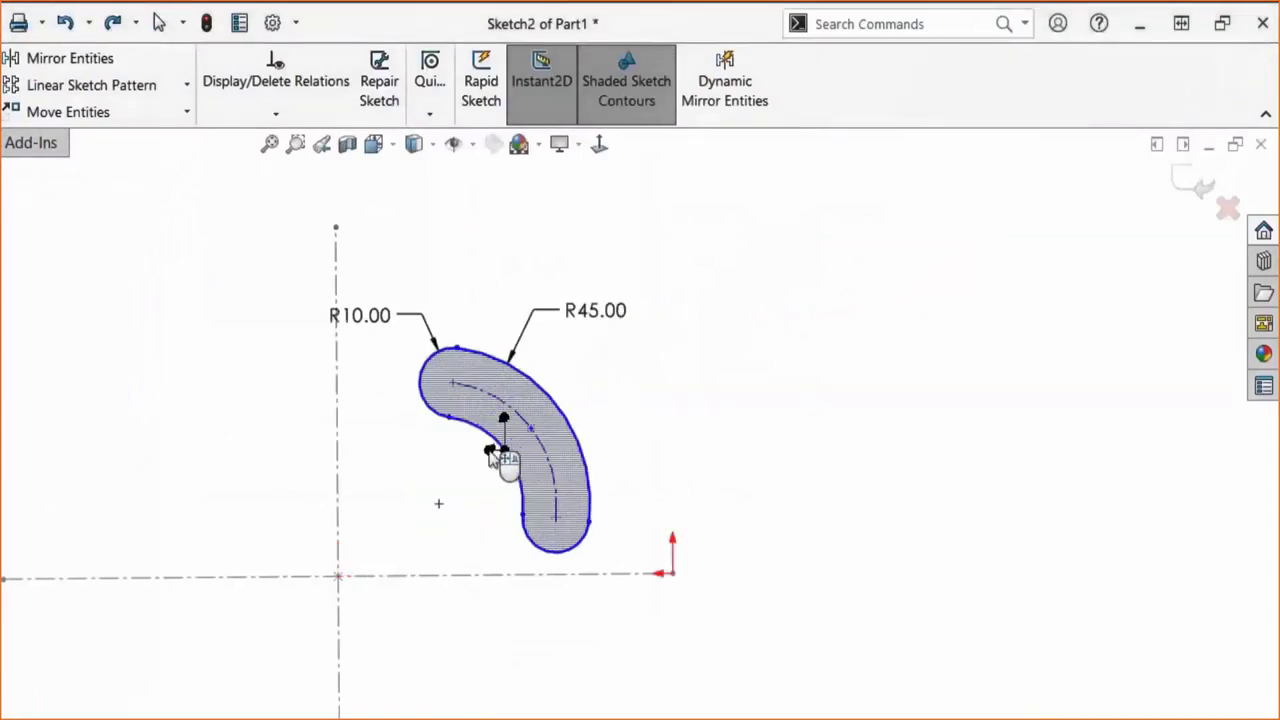
pyautogui.hotkey('ctrl', '8')
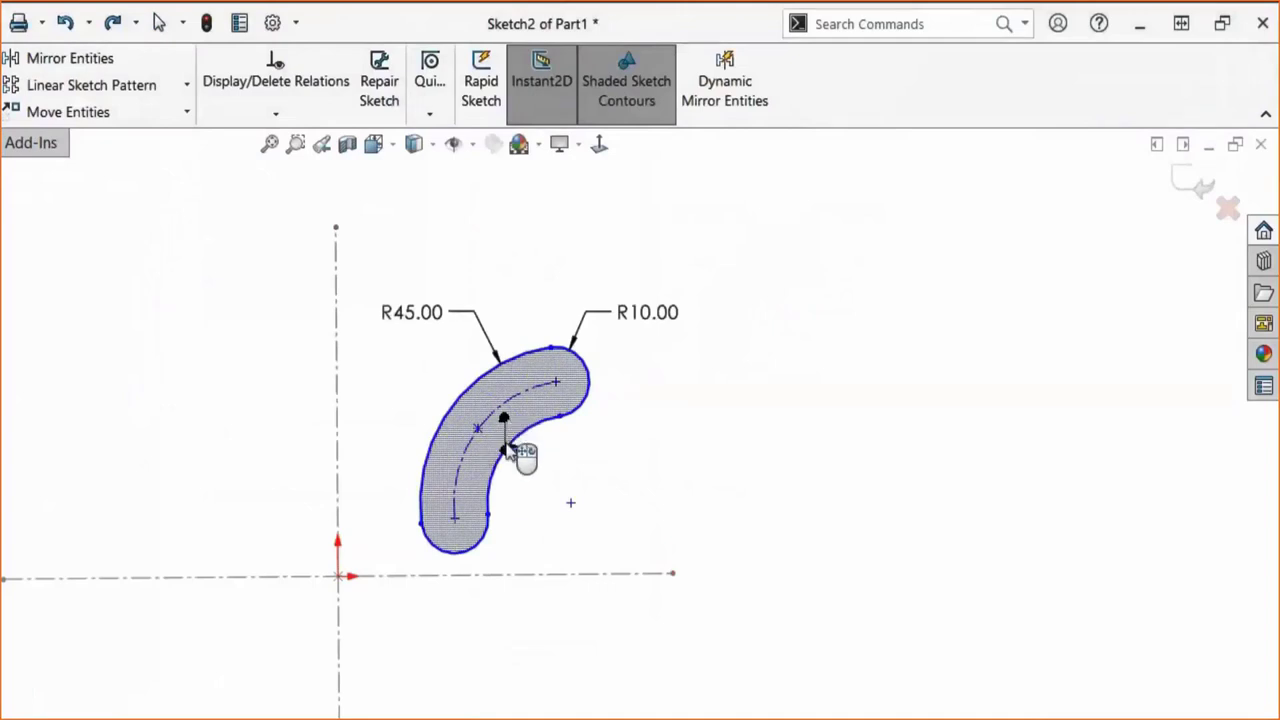
pyautogui.hotkey('ctrl', '8')
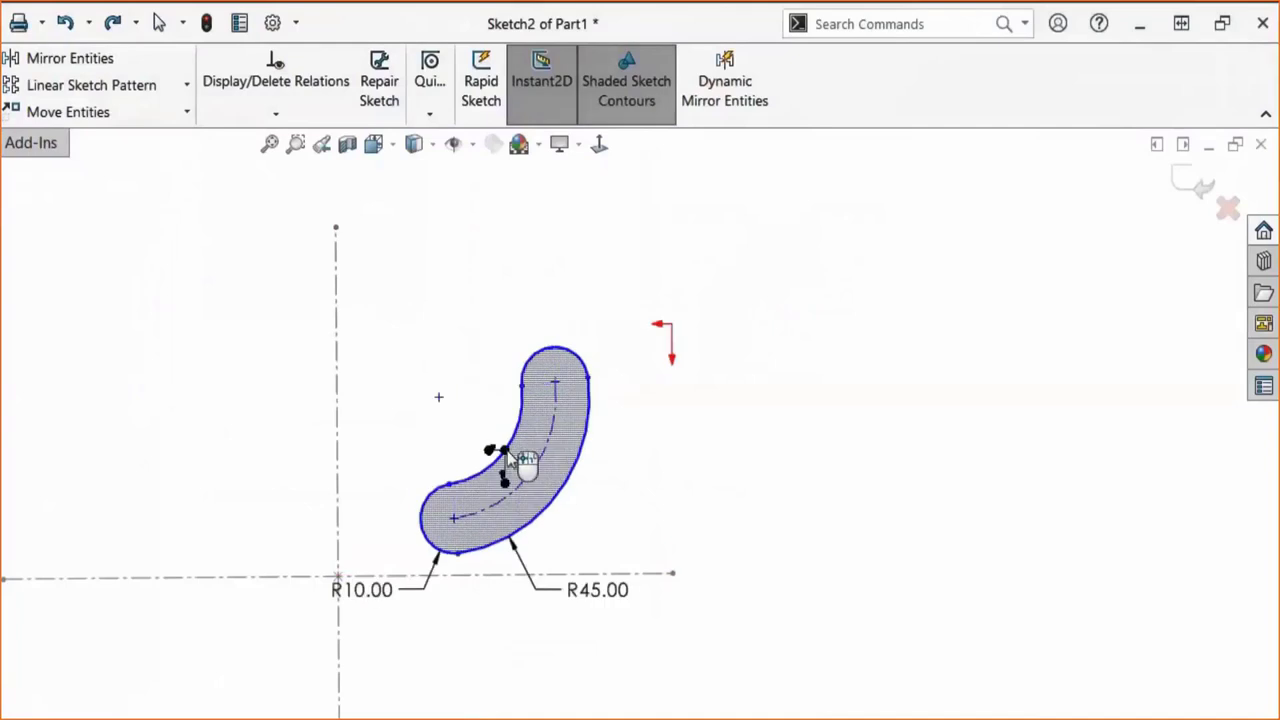
pyautogui.hotkey('ctrl', '8')
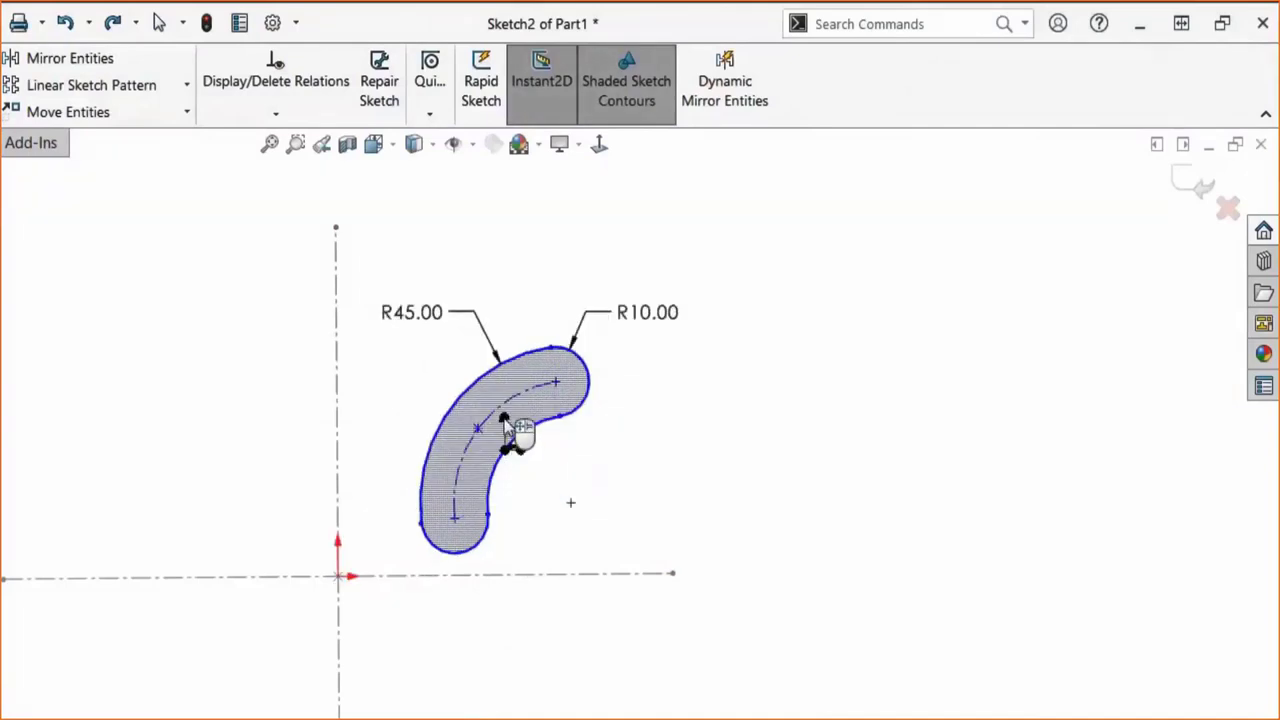
pyautogui.hotkey('ctrl', '8')
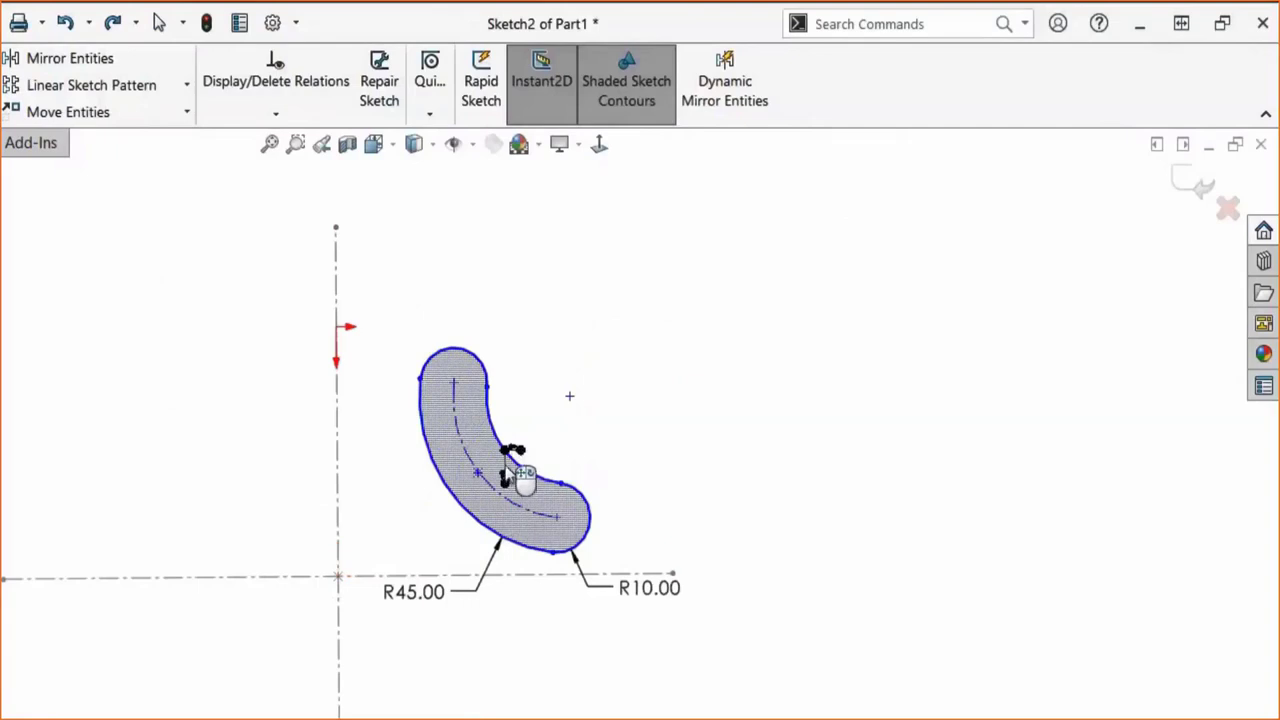
pyautogui.hotkey('ctrl', '8')
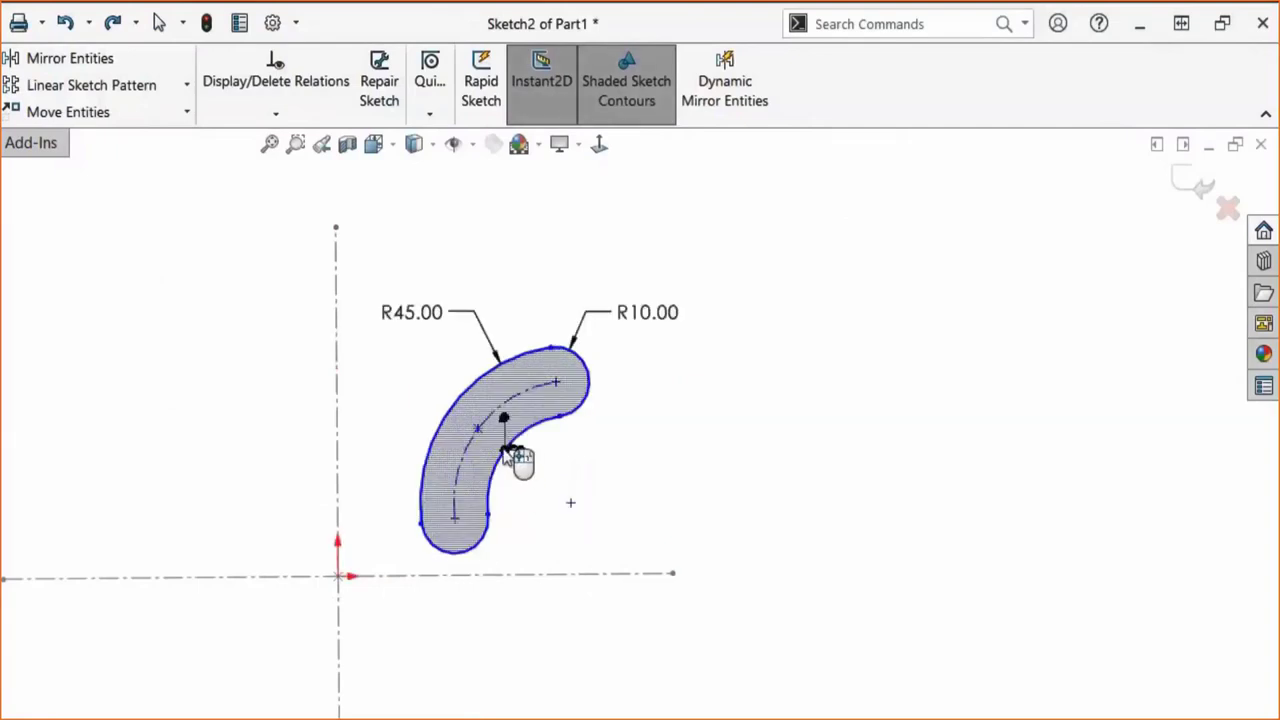
# - Place the moveable origin at the centerlines' intersection and flip the curved slot along both axes into the opposite quadrant
pyautogui.moveTo(505, 450); pyautogui.dragTo(340, 585)
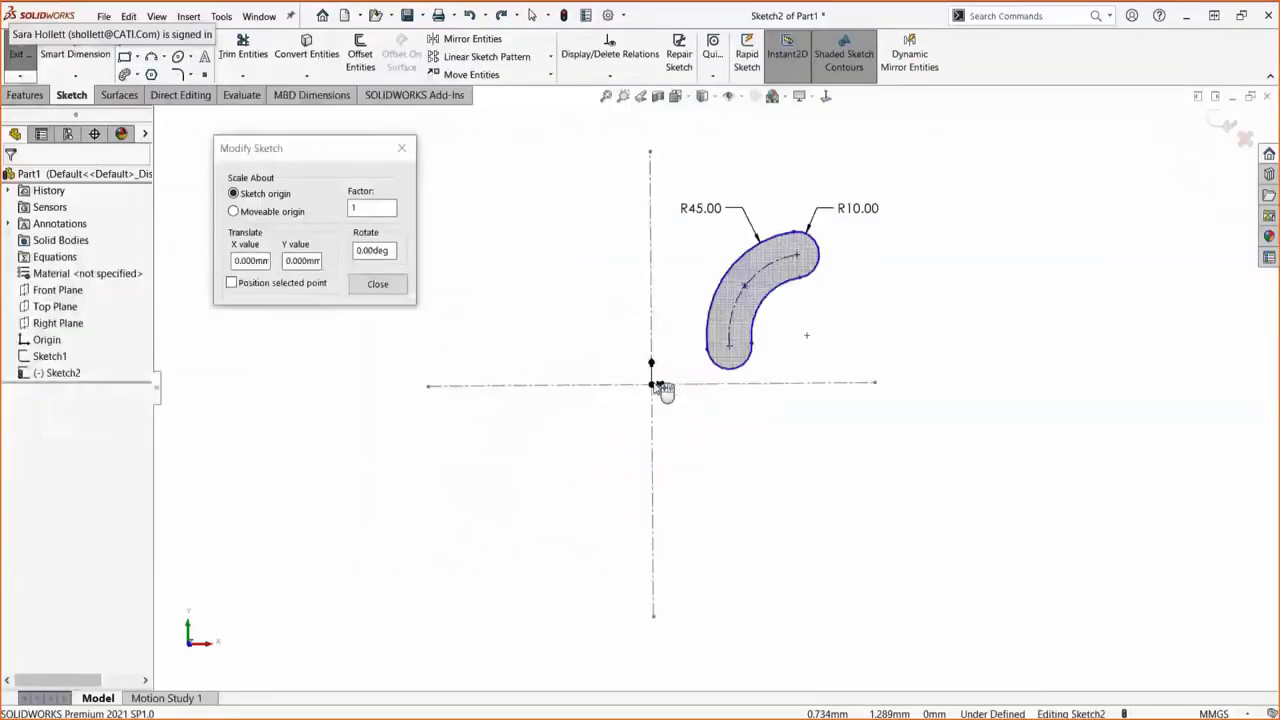
pyautogui.click(652, 386)
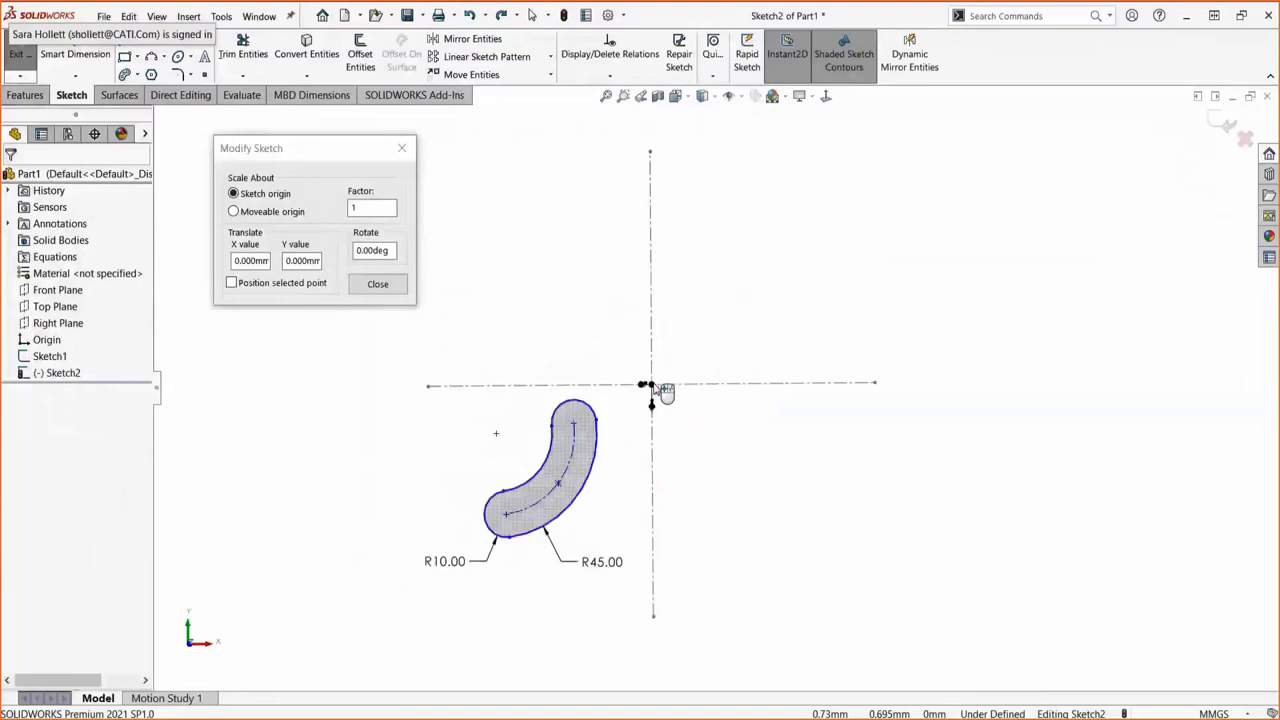
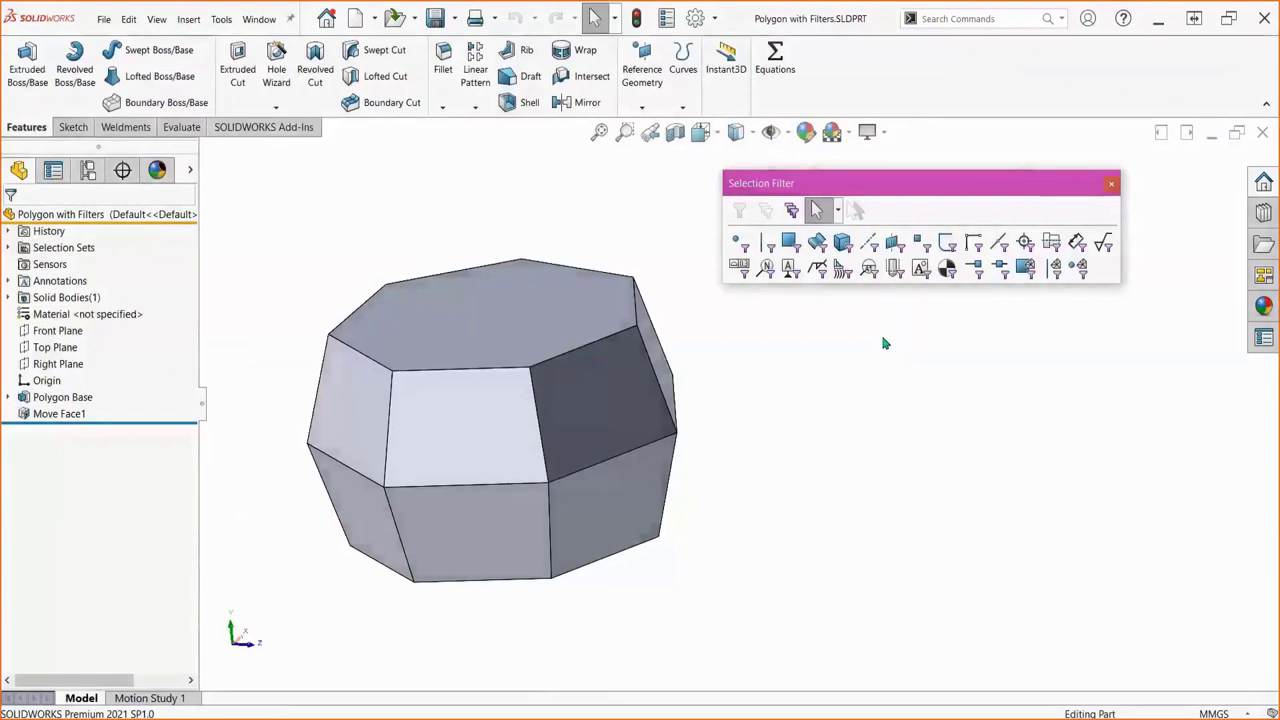
# - Hide the Selection Filter toolbar and show it again
pyautogui.press('F5')
pyautogui.press('F5')
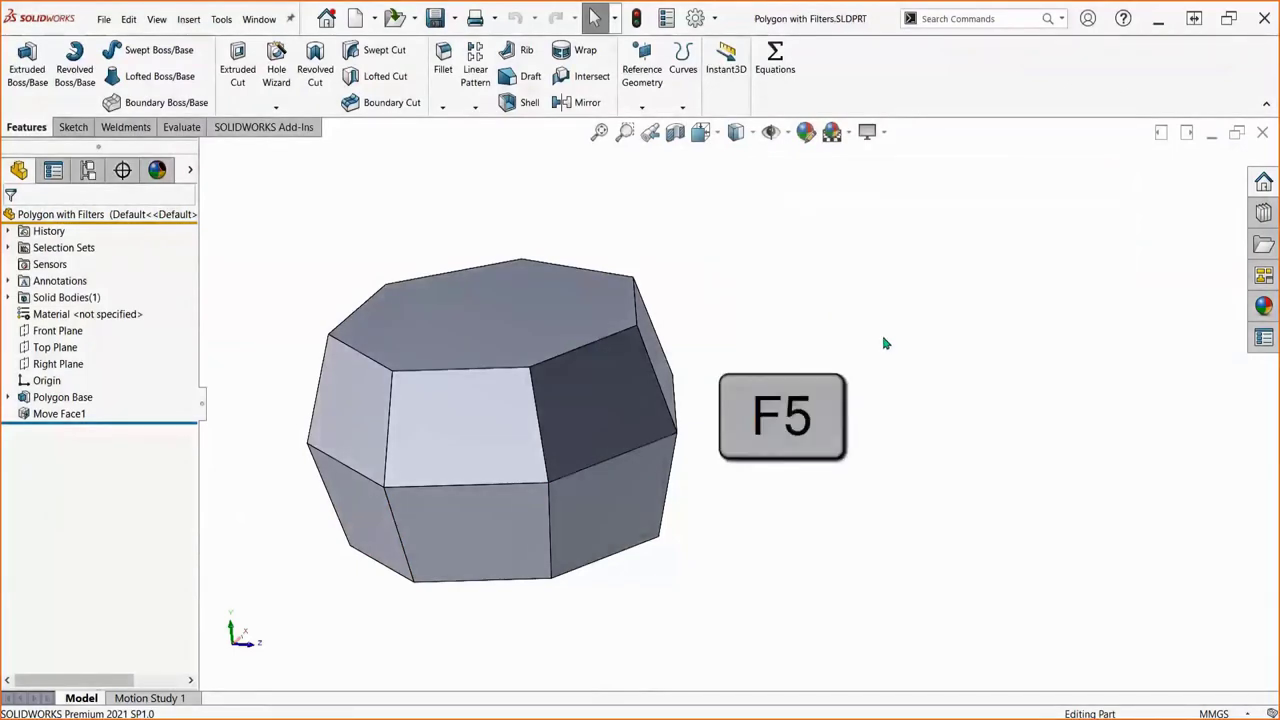
pyautogui.press('F5')
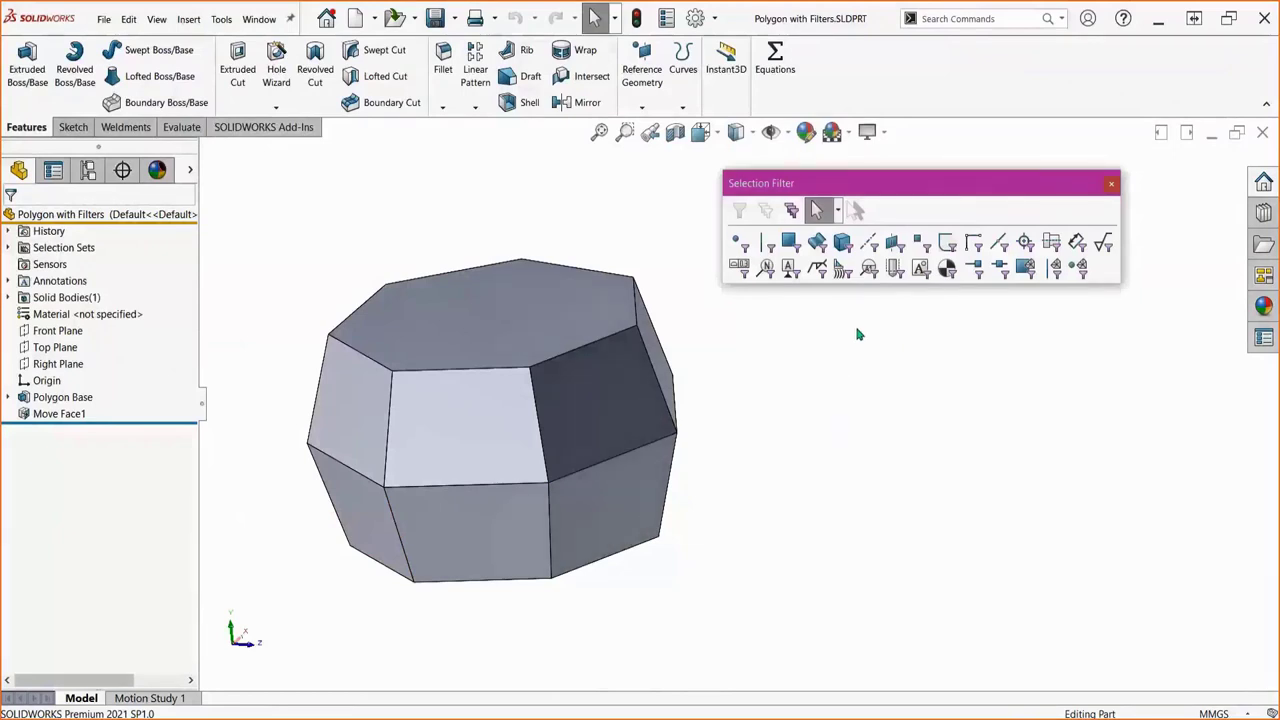
# - Turn on the face selection filter, toggle active filtering off and on, and clear the face filter again
pyautogui.click(790, 242)
pyautogui.press('F6')
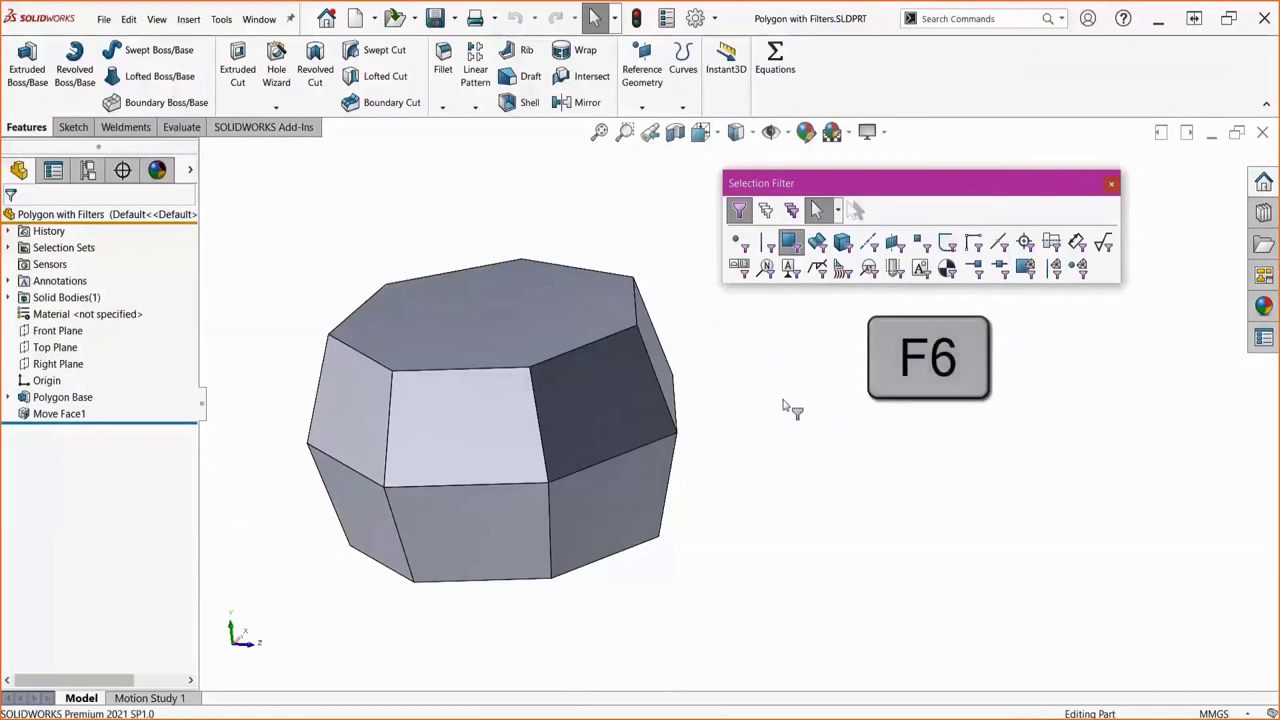
pyautogui.press('F6')
pyautogui.press('F6')
pyautogui.click(792, 248)
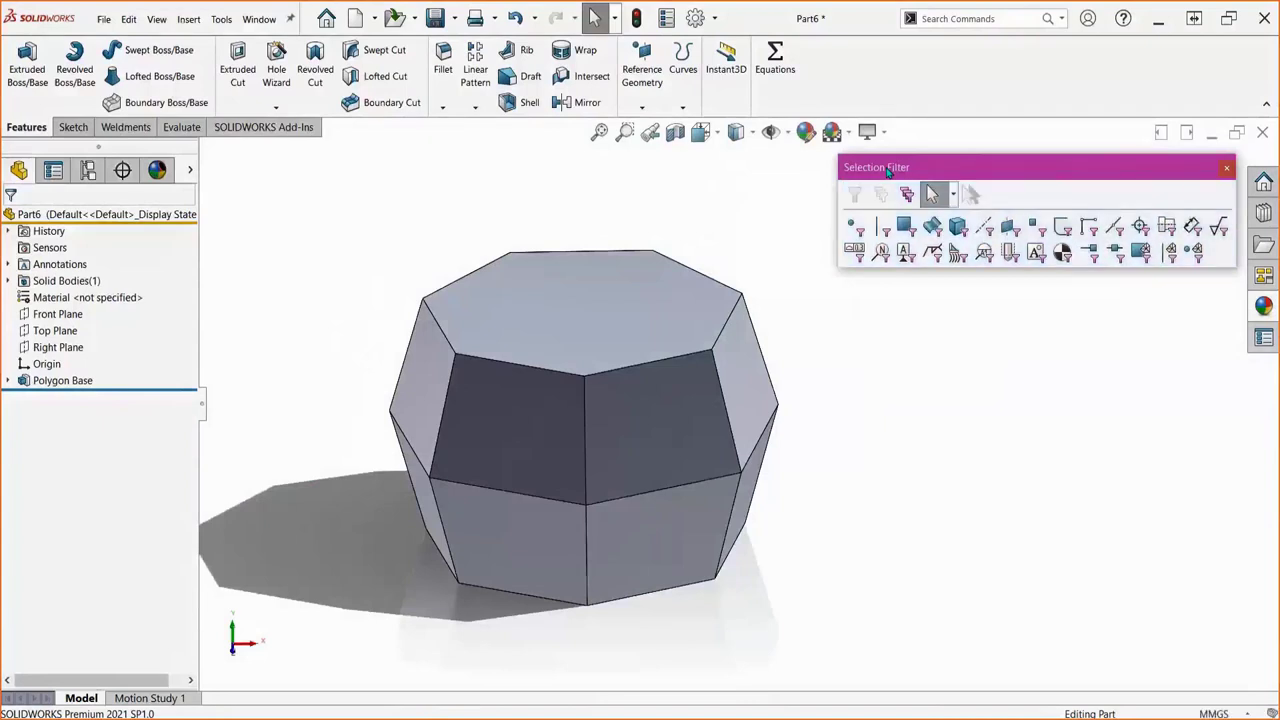
# - Switch the edge selection filter on and off, and orient the view normal to the polygon's top face
pyautogui.click(880, 228)
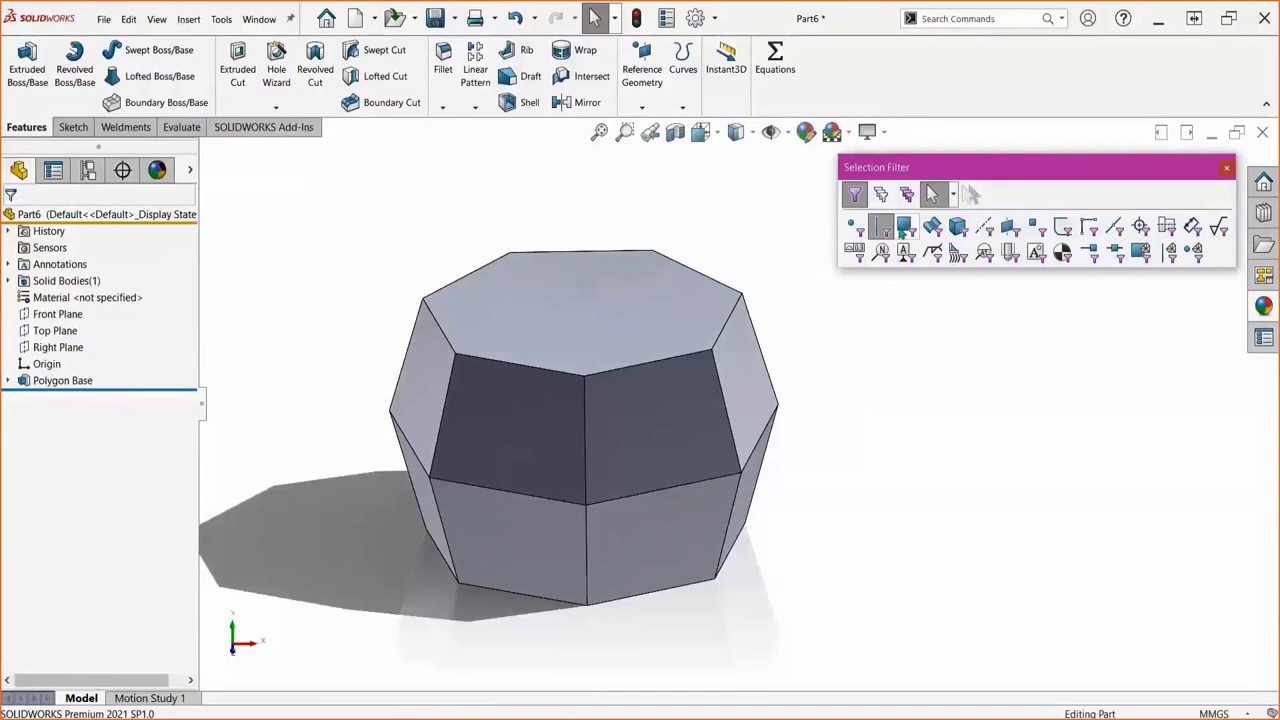
pyautogui.click(884, 230)
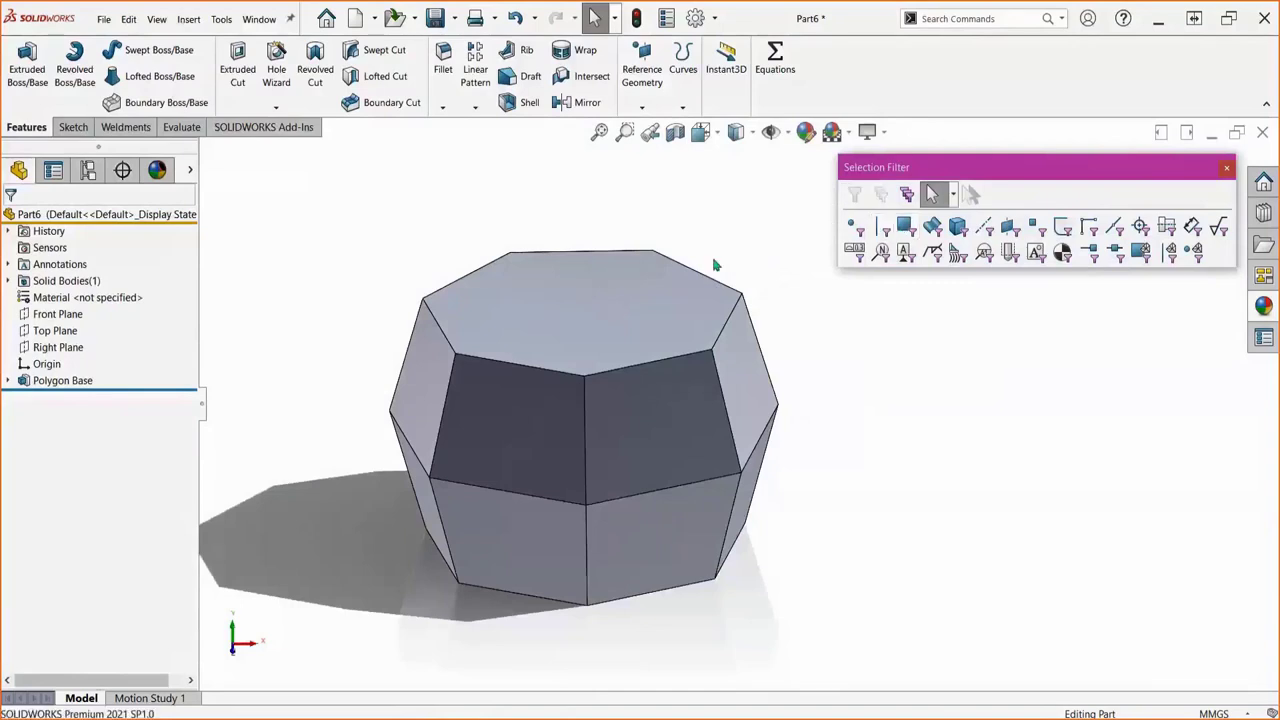
pyautogui.click(621, 310)
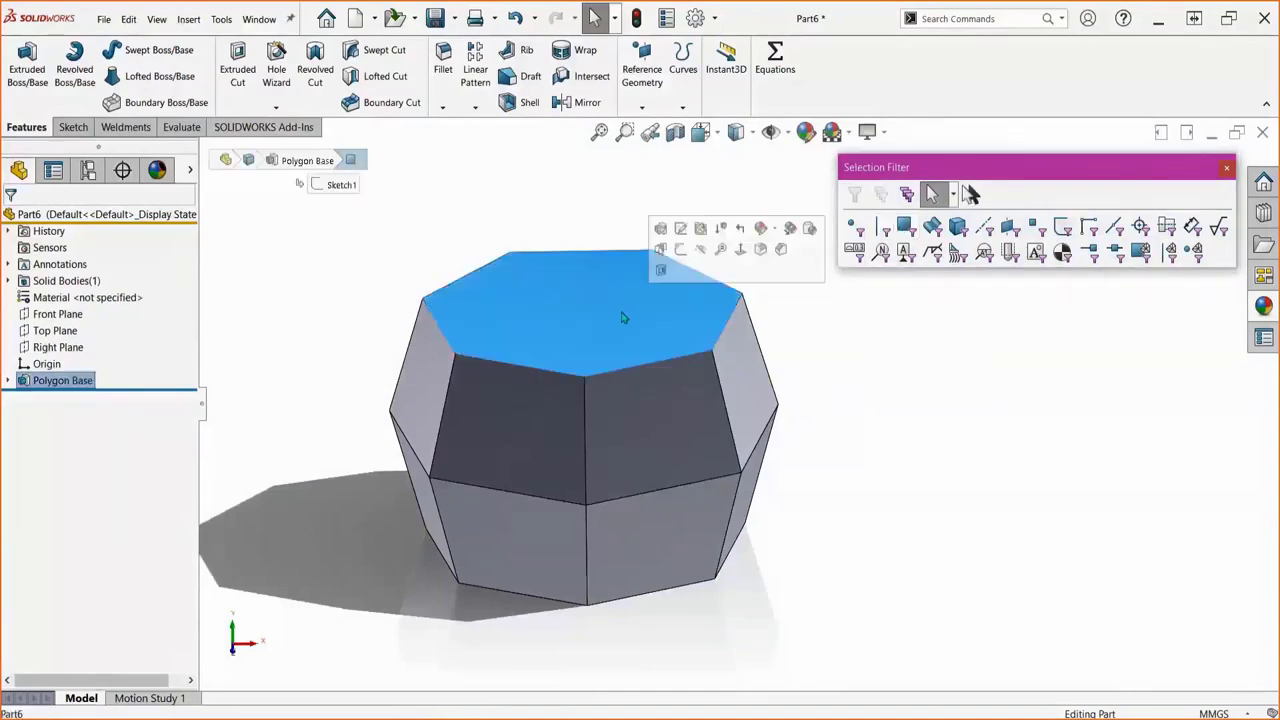
pyautogui.click(721, 249)
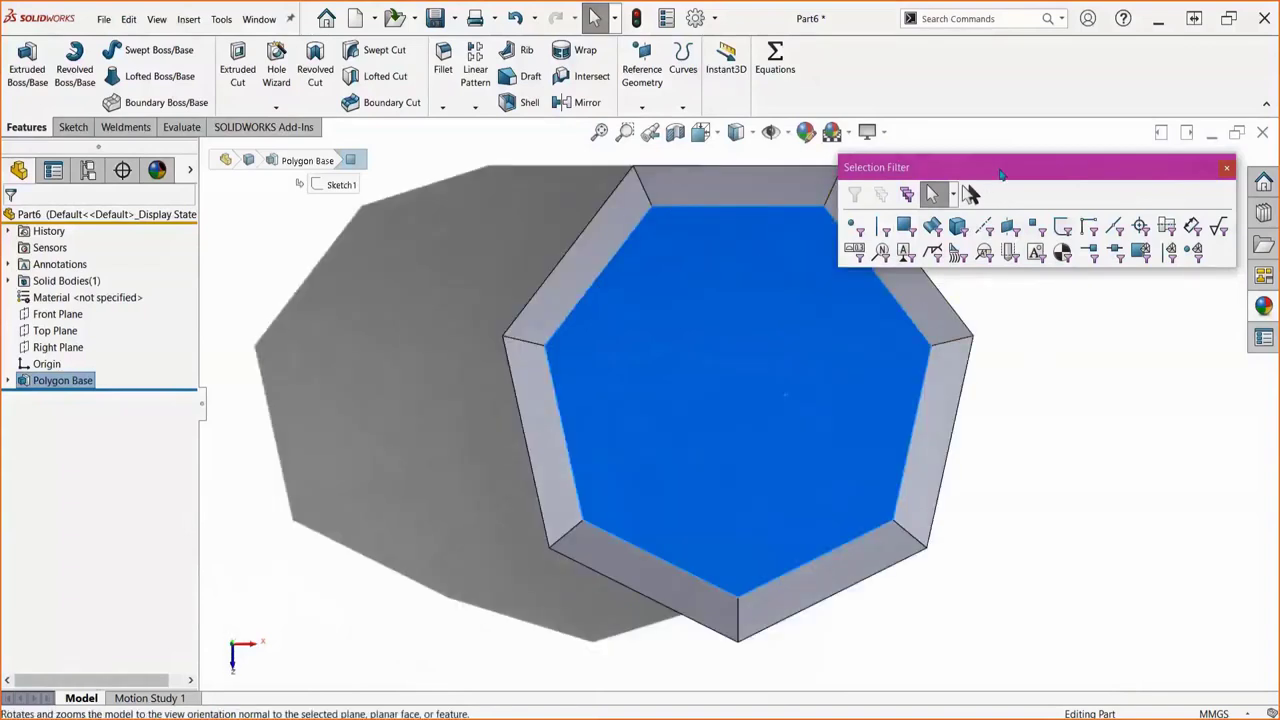
# - Move the Selection Filter toolbar off the model, turn on the edge filter and box-select the polygon's edges from above
pyautogui.moveTo(983, 170); pyautogui.dragTo(210, 449)
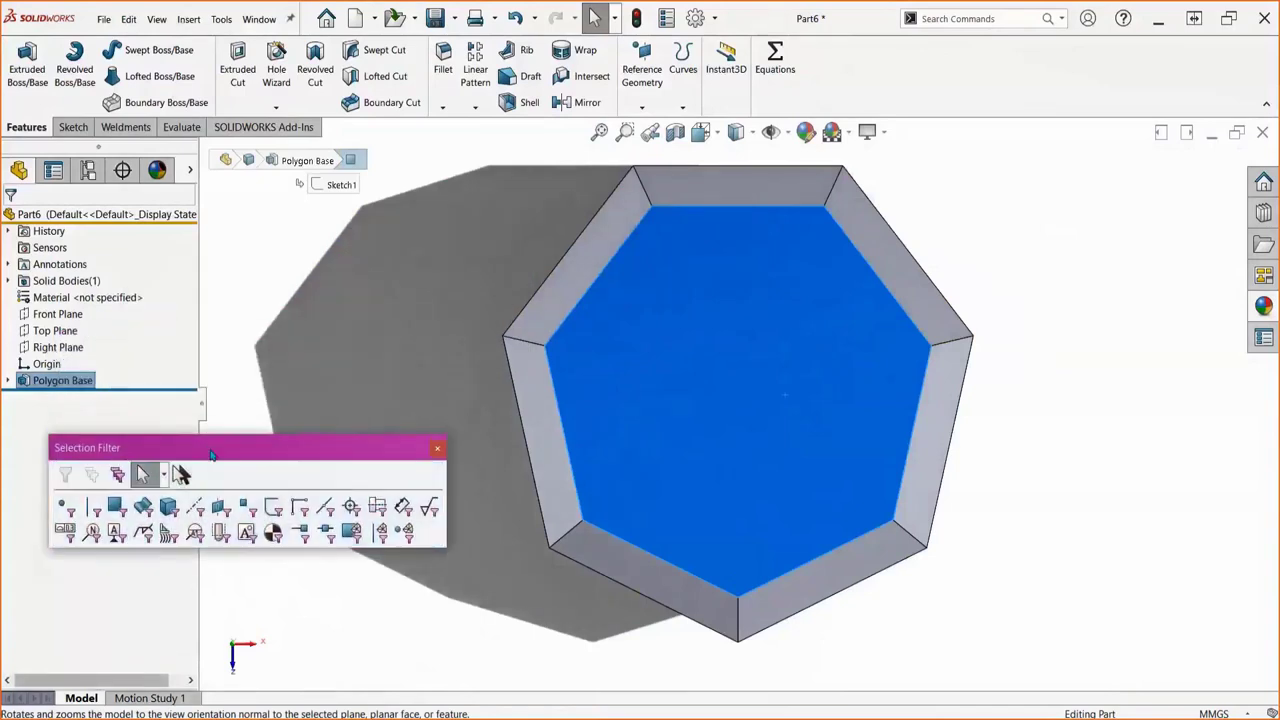
pyautogui.click(88, 512)
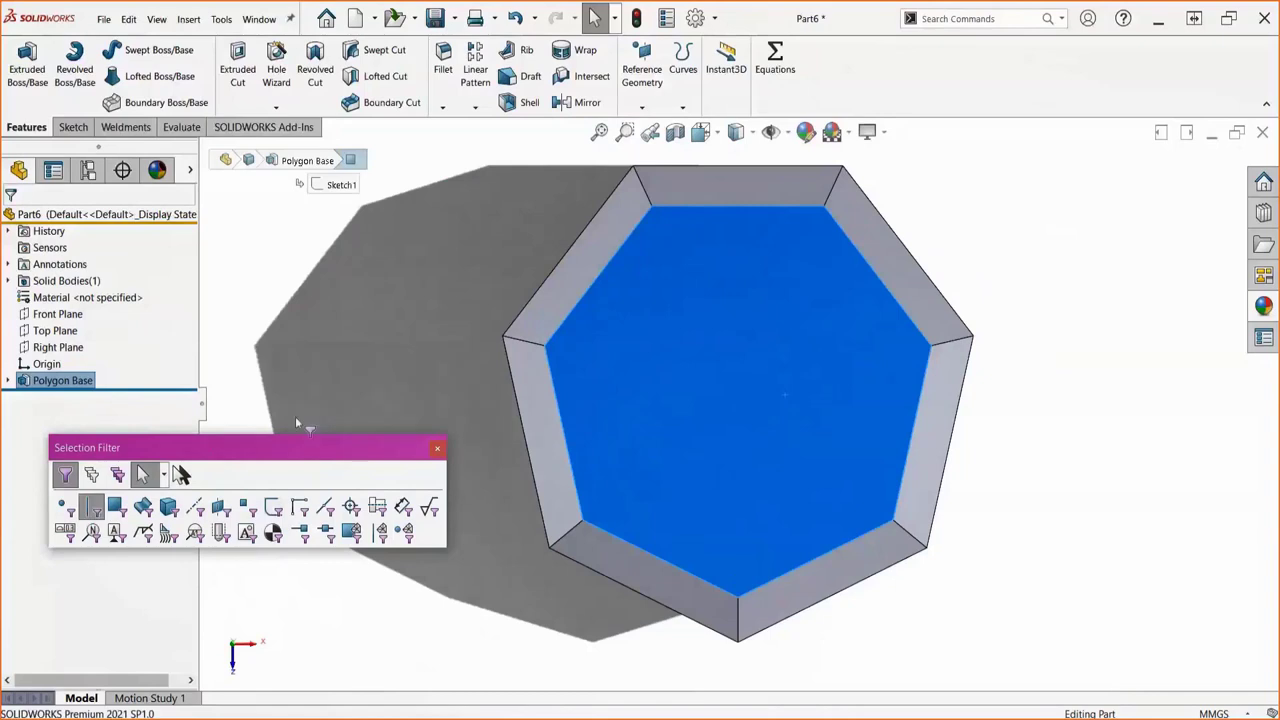
pyautogui.press('z')
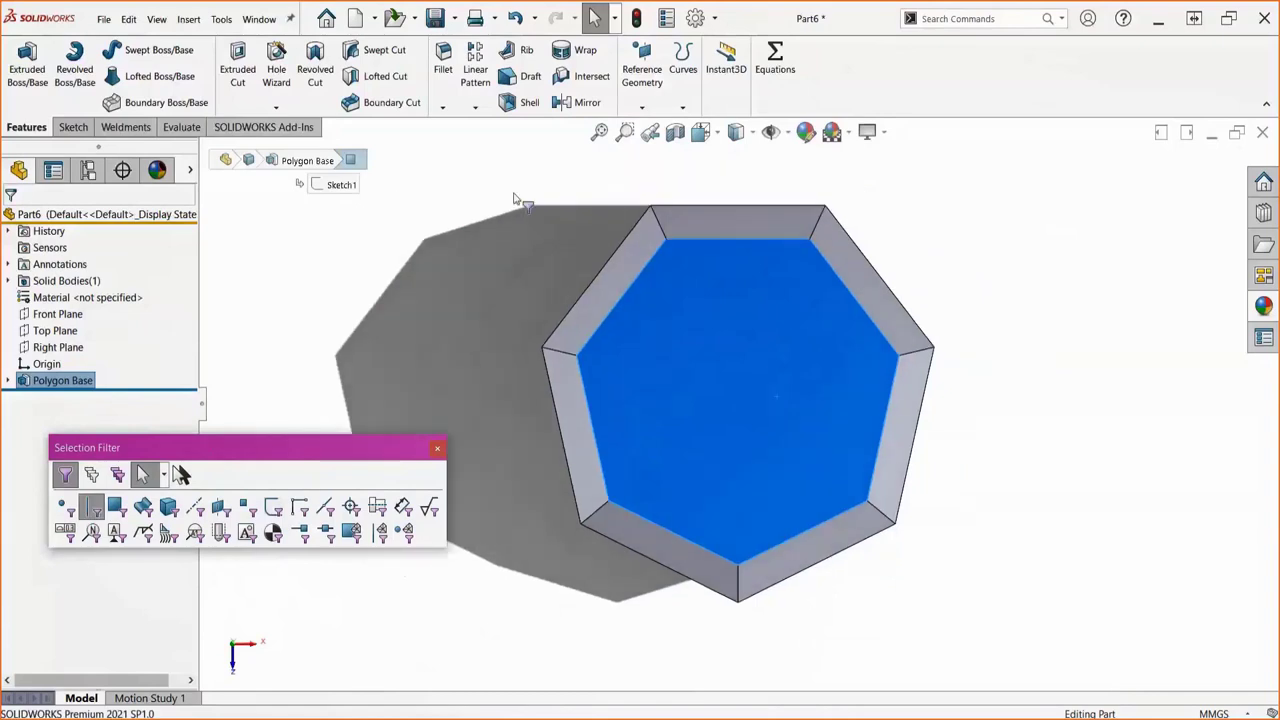
pyautogui.moveTo(508, 181); pyautogui.dragTo(998, 637)
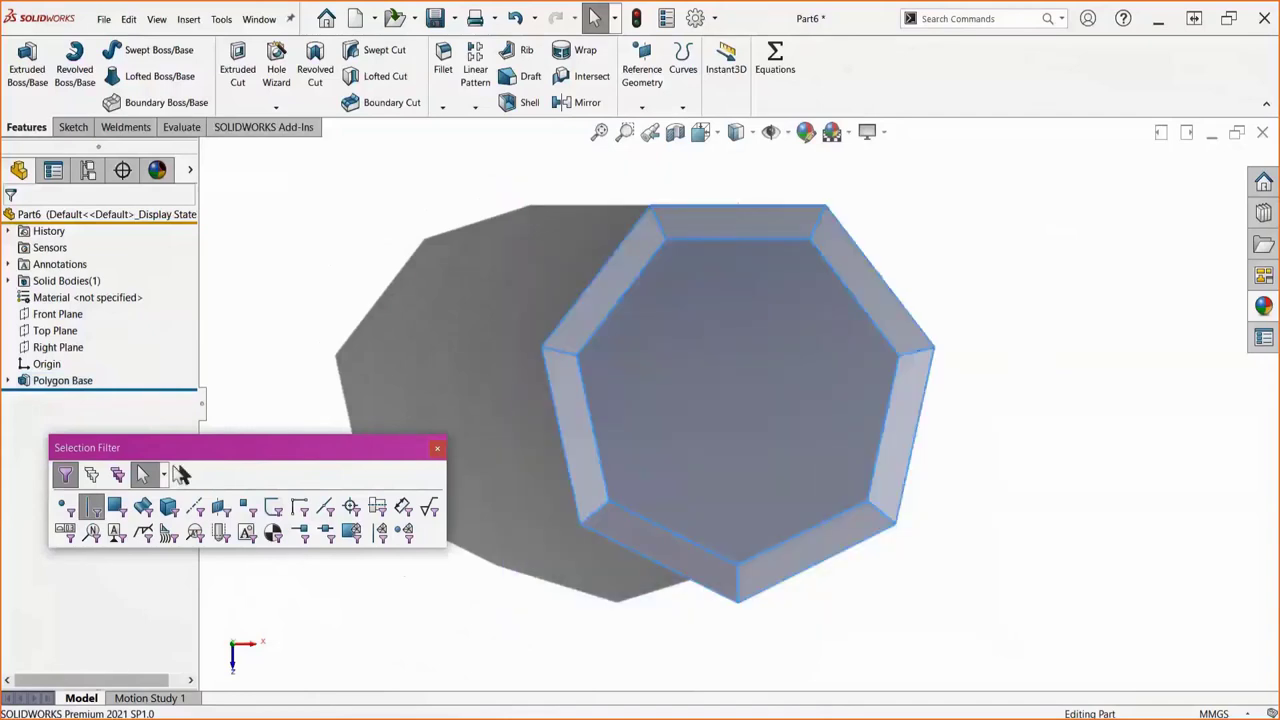
# - Create a 3D sketch from the selected polygon edges with Convert Entities and exit the sketch
pyautogui.click(74, 128)
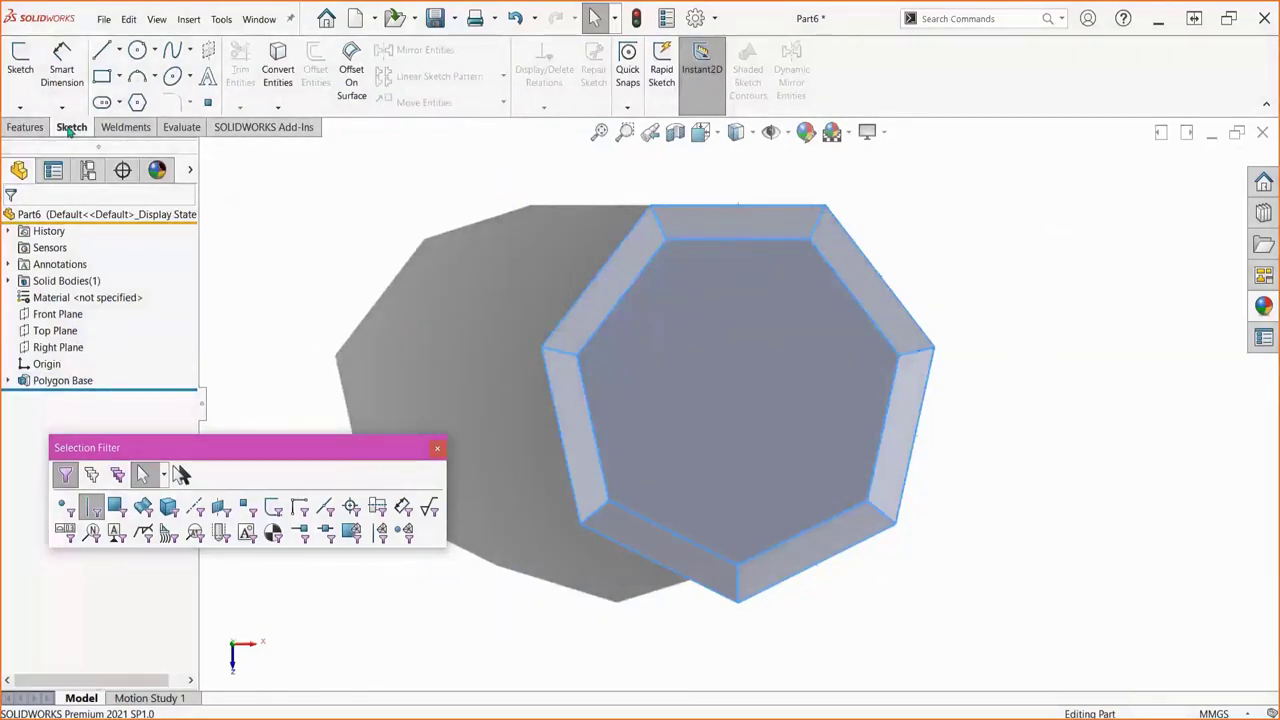
pyautogui.click(20, 107)
pyautogui.click(45, 142)
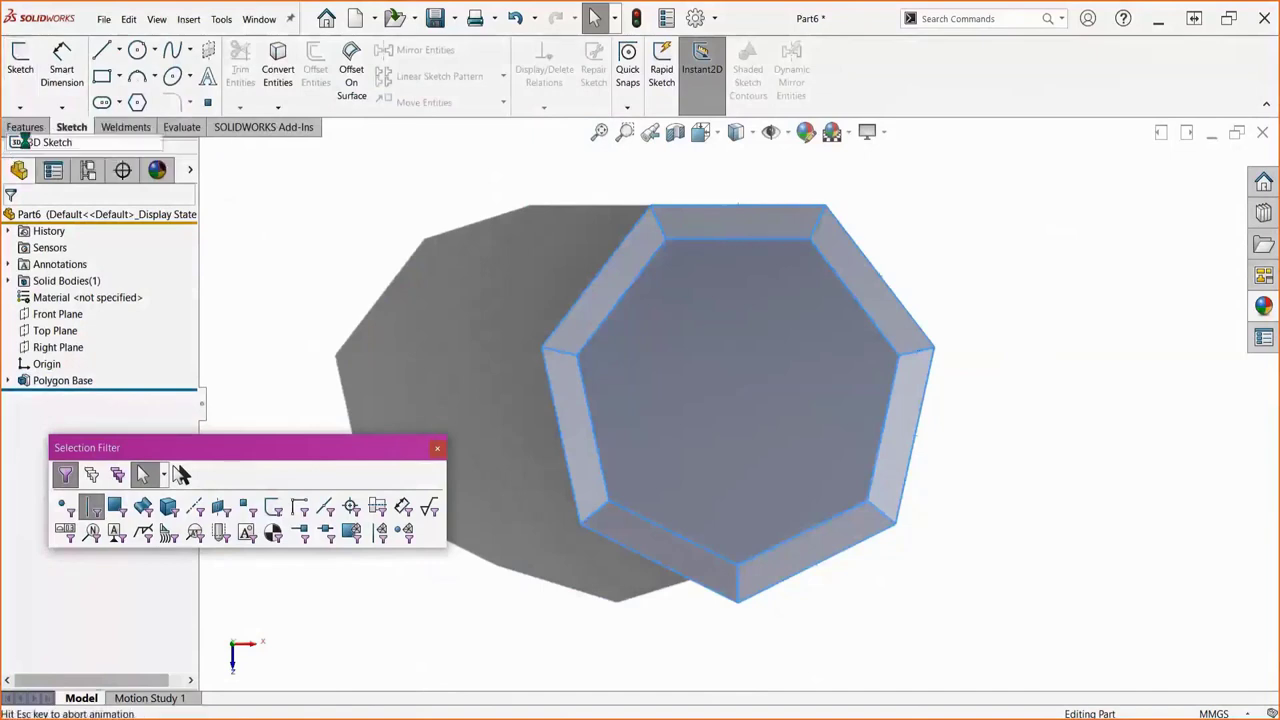
pyautogui.hotkey('ctrl', '1')
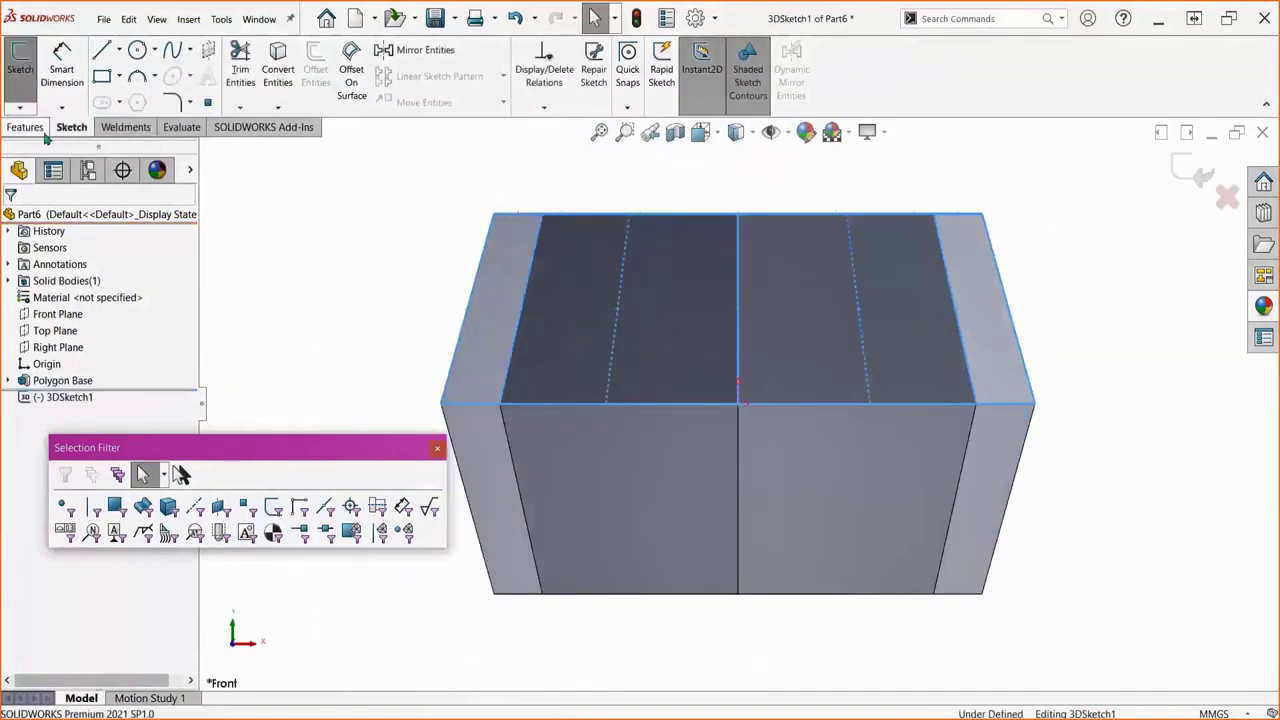
pyautogui.click(277, 74)
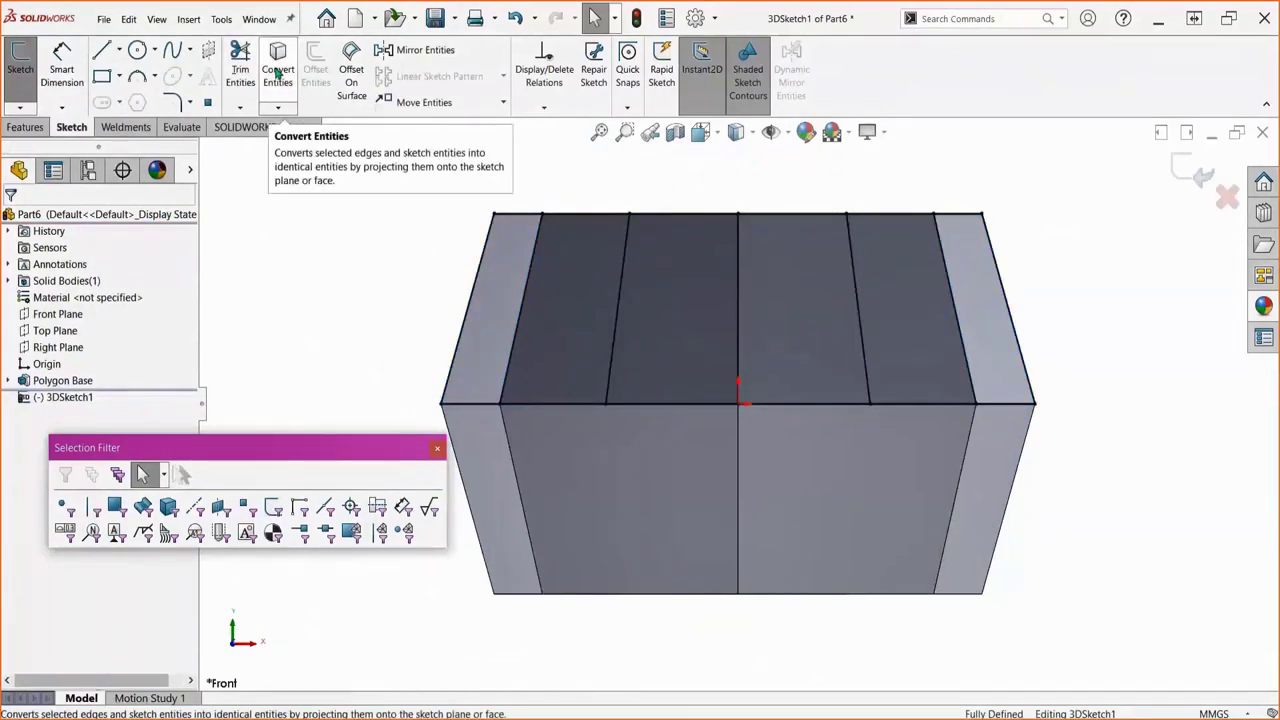
pyautogui.click(1195, 172)
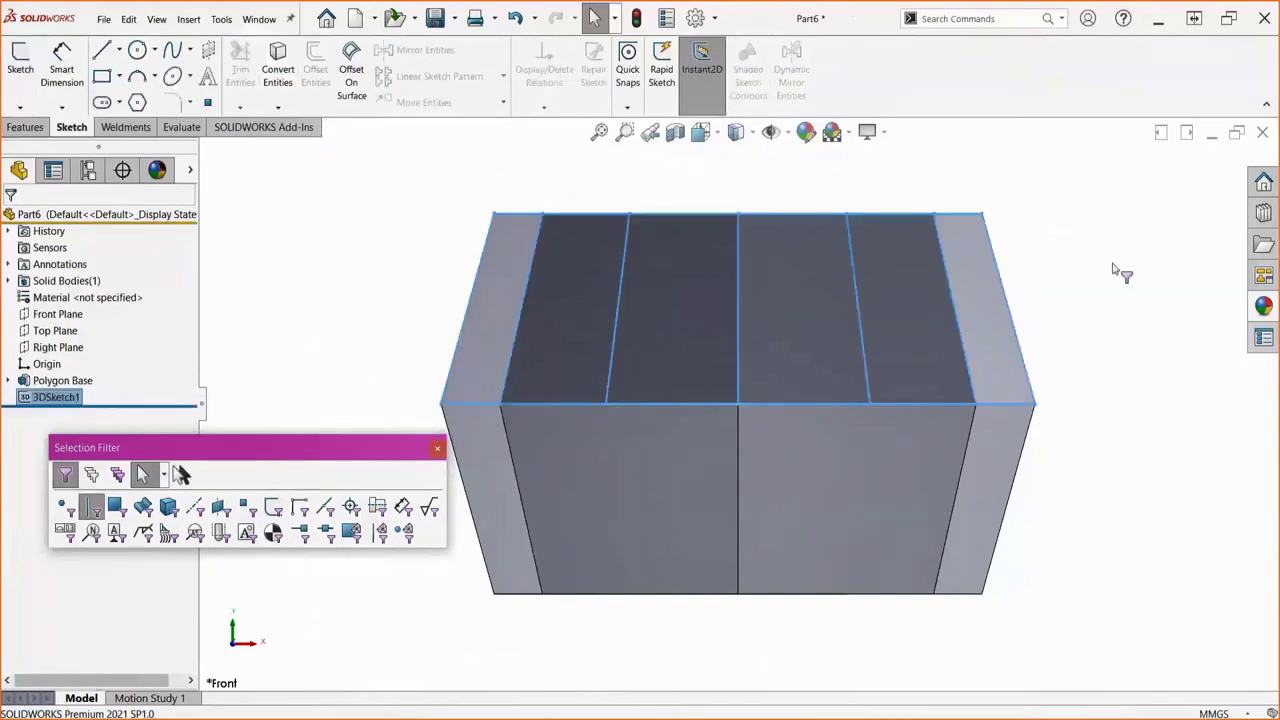
# - Clear the edge filter, deselect the 3D sketch and hide the Polygon Base body
pyautogui.moveTo(1104, 338); pyautogui.dragTo(1102, 374, button='middle')
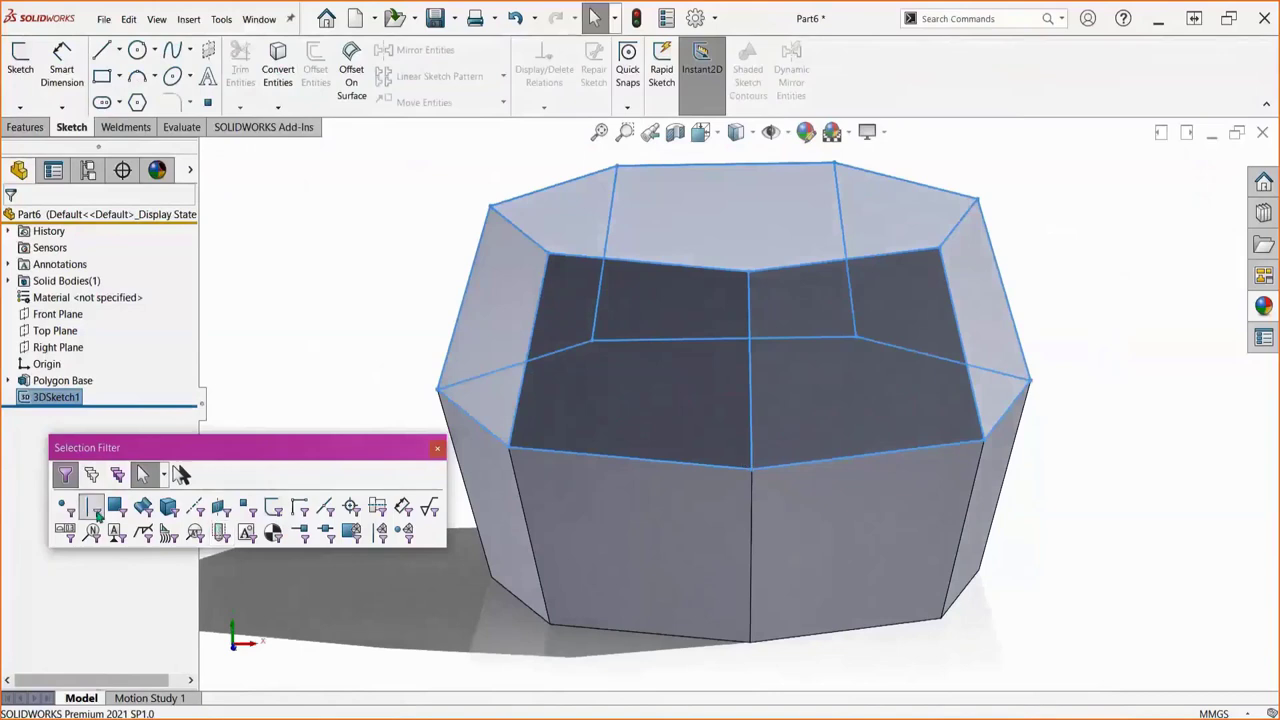
pyautogui.click(93, 508)
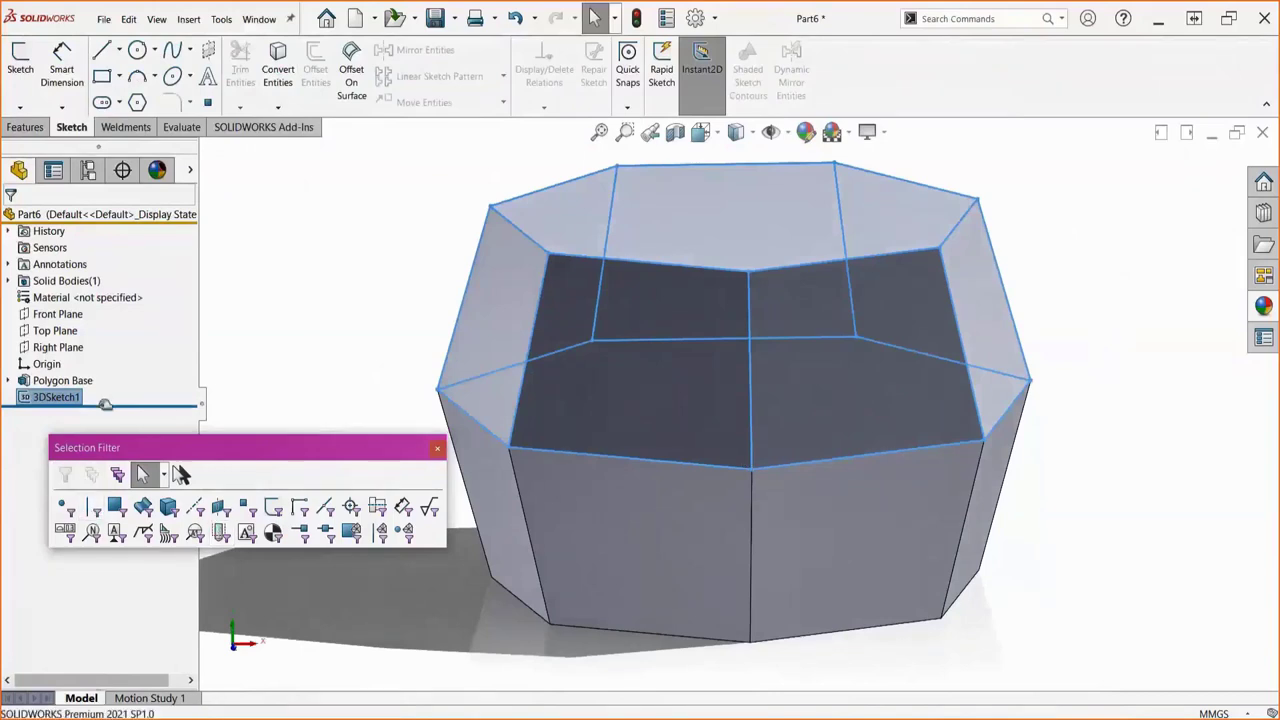
pyautogui.click(254, 364)
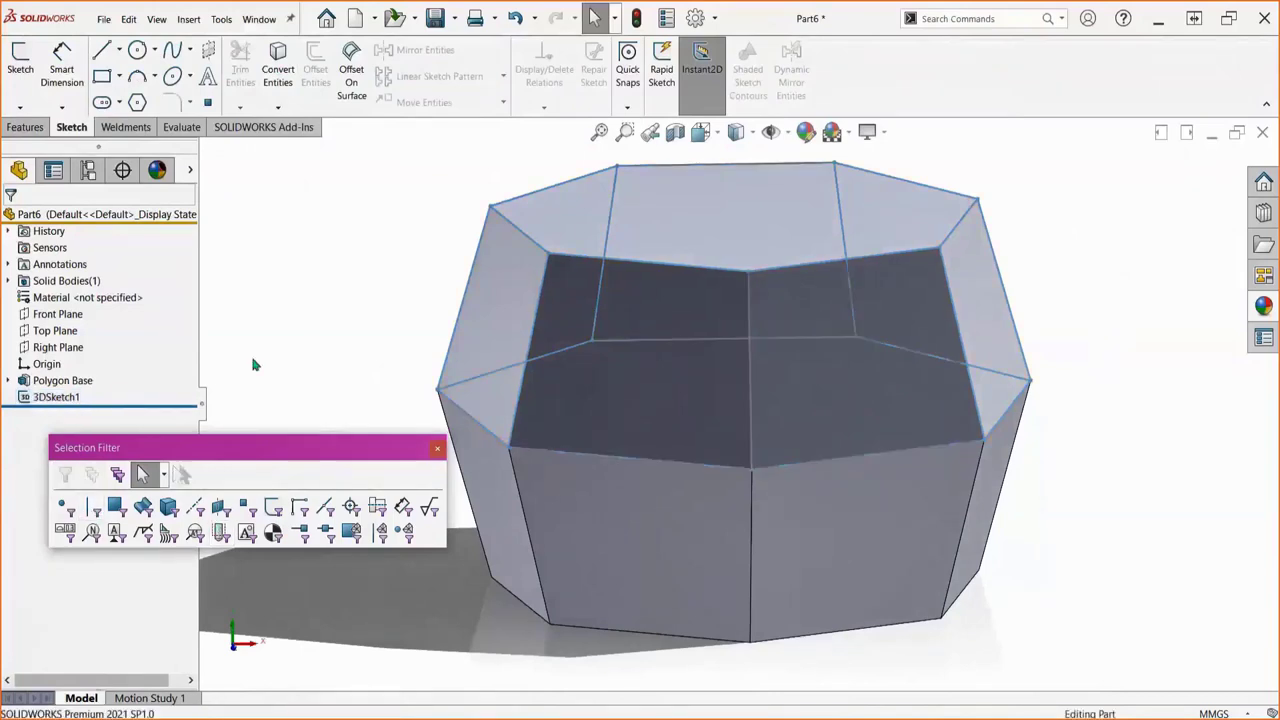
pyautogui.rightClick(83, 381)
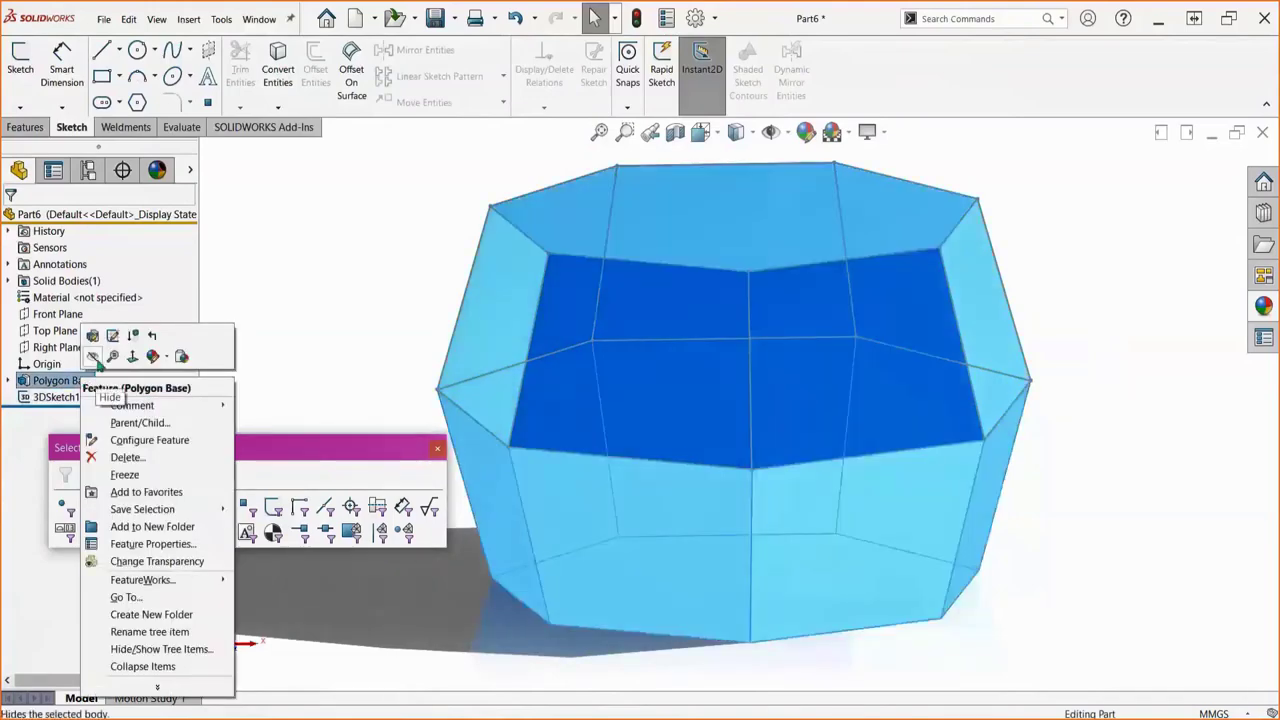
pyautogui.click(92, 357)
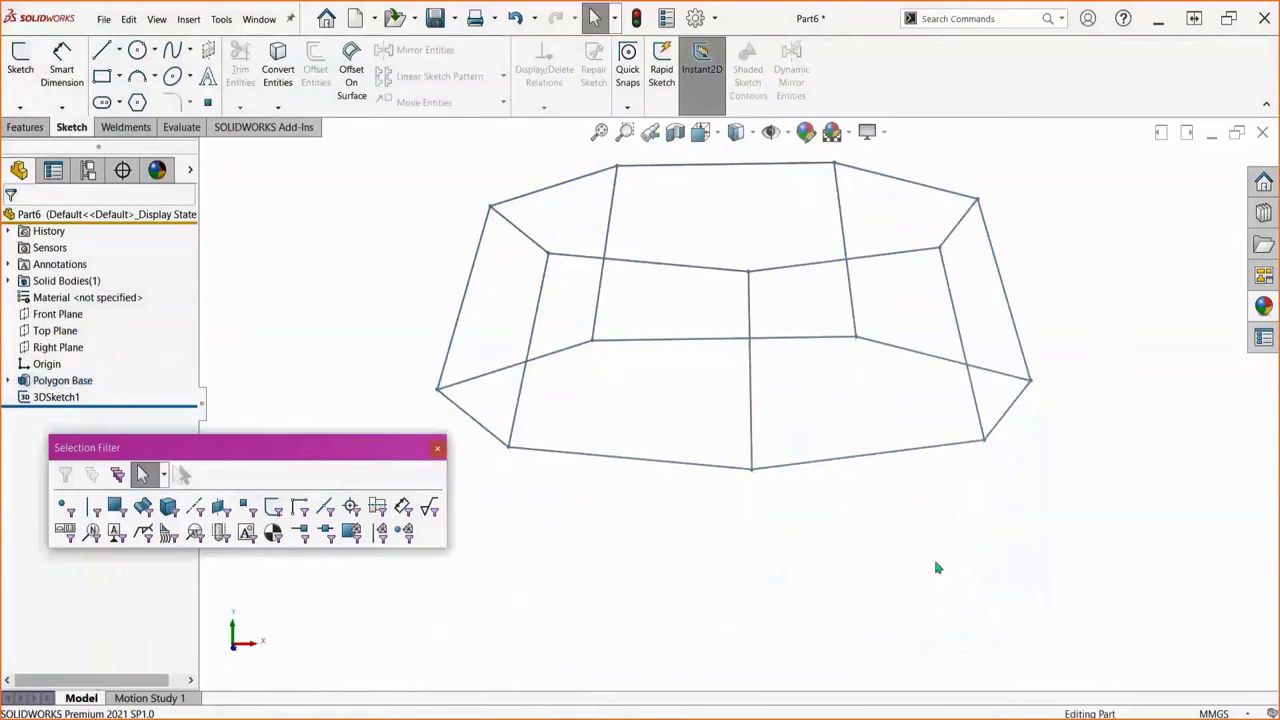
pyautogui.moveTo(937, 469)
pyautogui.mouseDown(button='middle')
pyautogui.moveTo(931, 503)
pyautogui.moveTo(929, 466)
pyautogui.moveTo(935, 476)
pyautogui.mouseUp(button='middle')
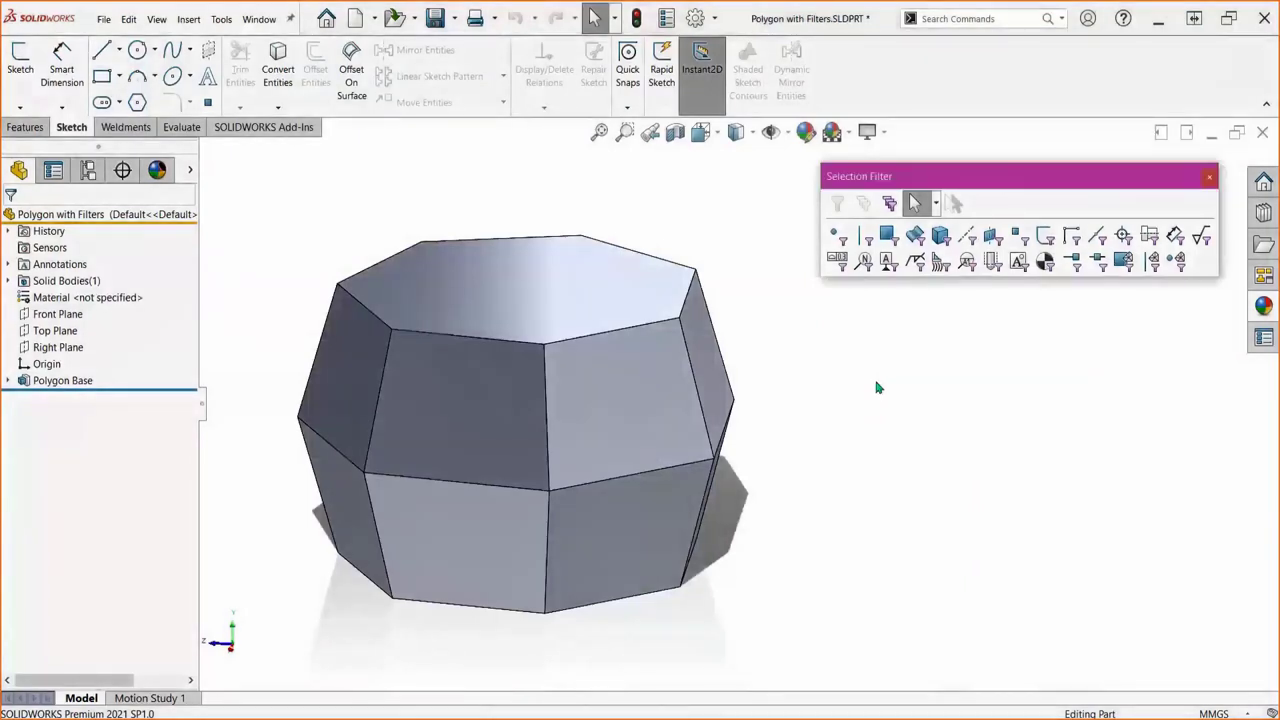
# - In the Polygon with Filters part, turn on the face filter and box-select the polygon's faces facing the view
pyautogui.click(887, 243)
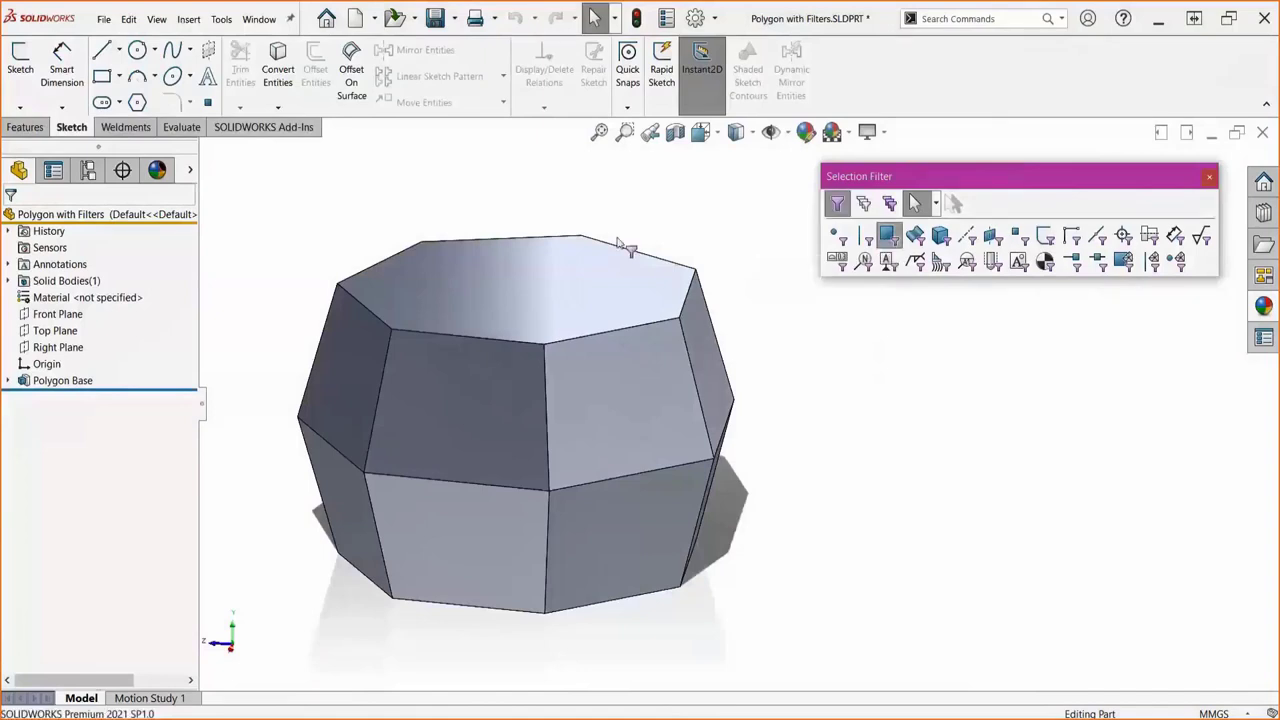
pyautogui.moveTo(246, 191); pyautogui.dragTo(778, 627)
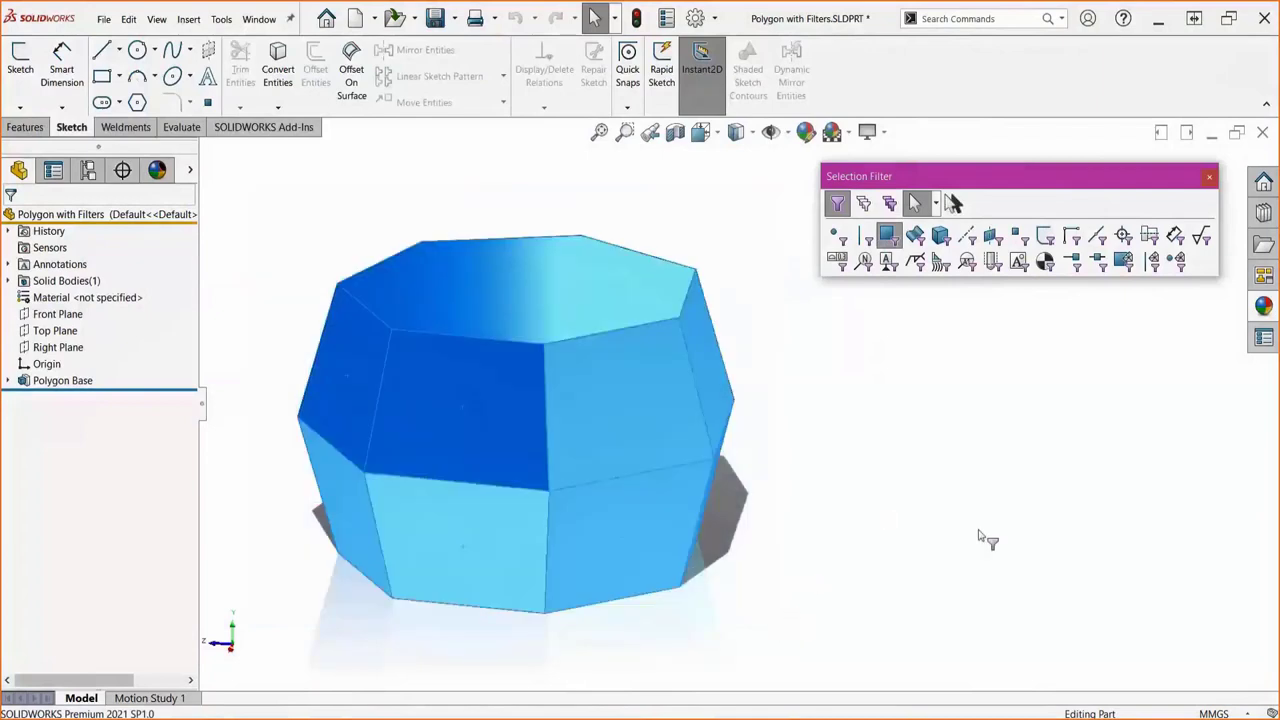
pyautogui.moveTo(980, 537); pyautogui.dragTo(688, 647, button='middle')
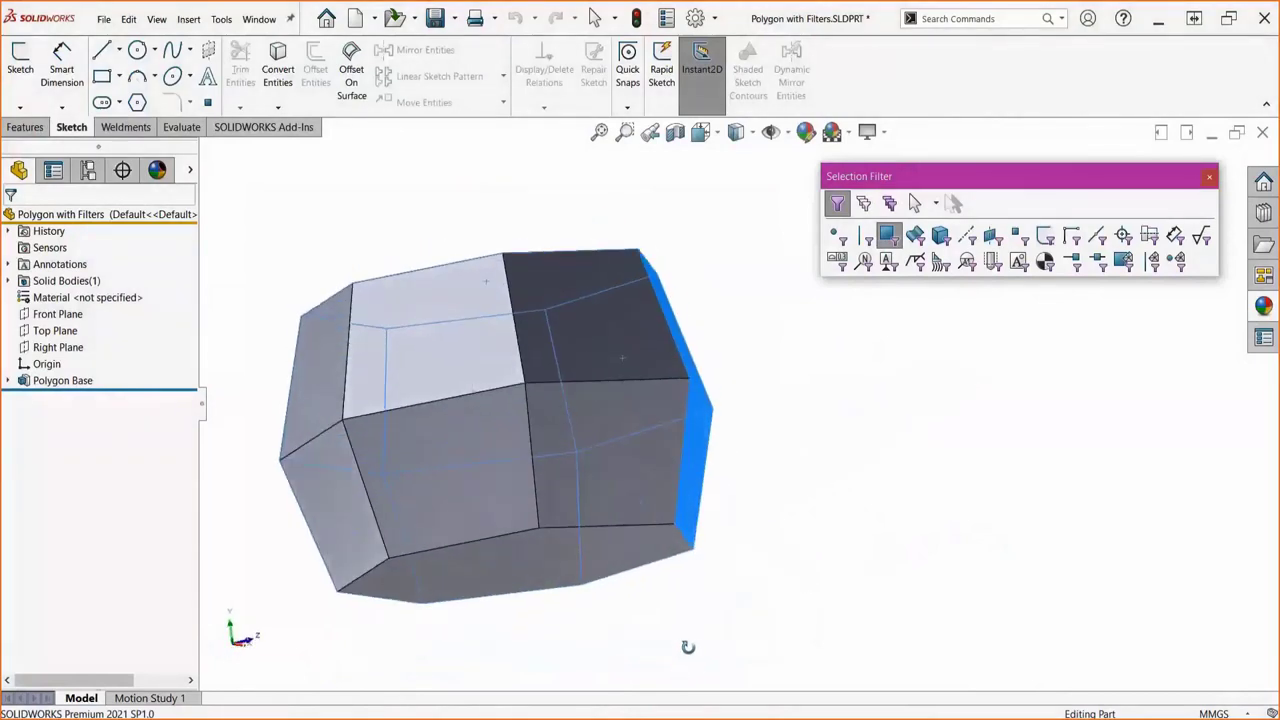
pyautogui.press('Escape')
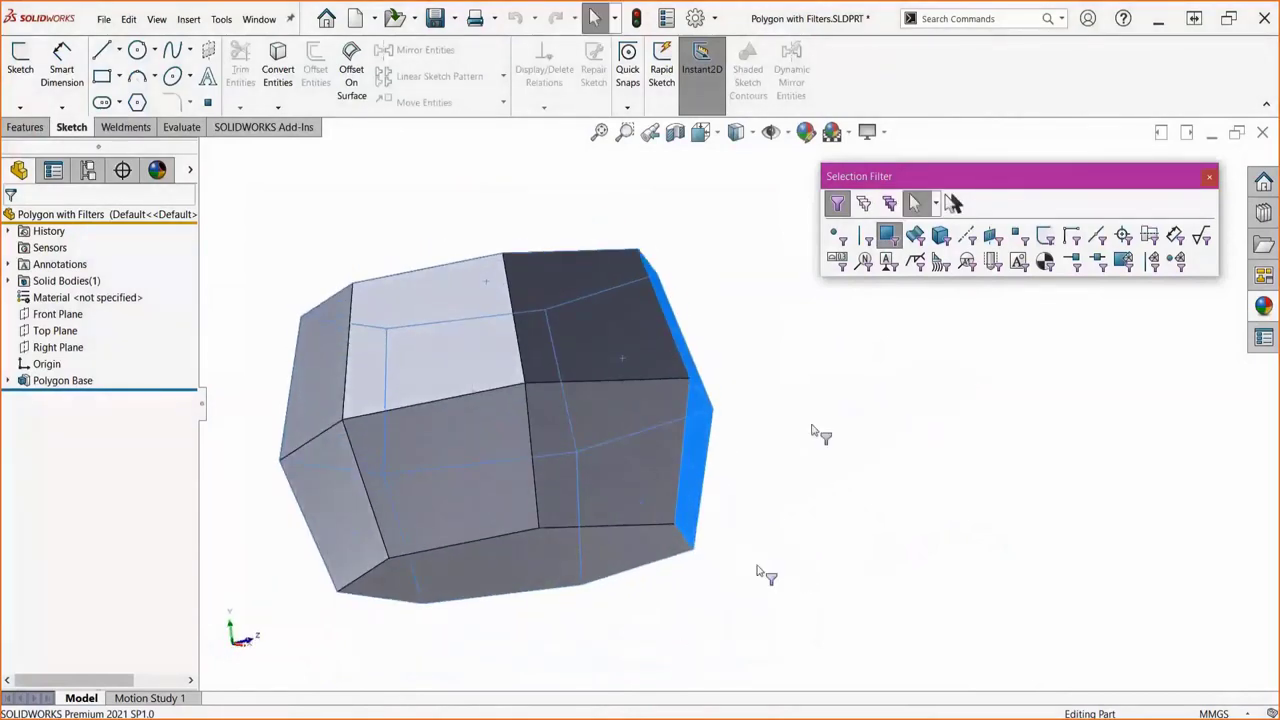
# - Apply Select All to the polygon's faces and save the selection as a new selection set
pyautogui.click(937, 206)
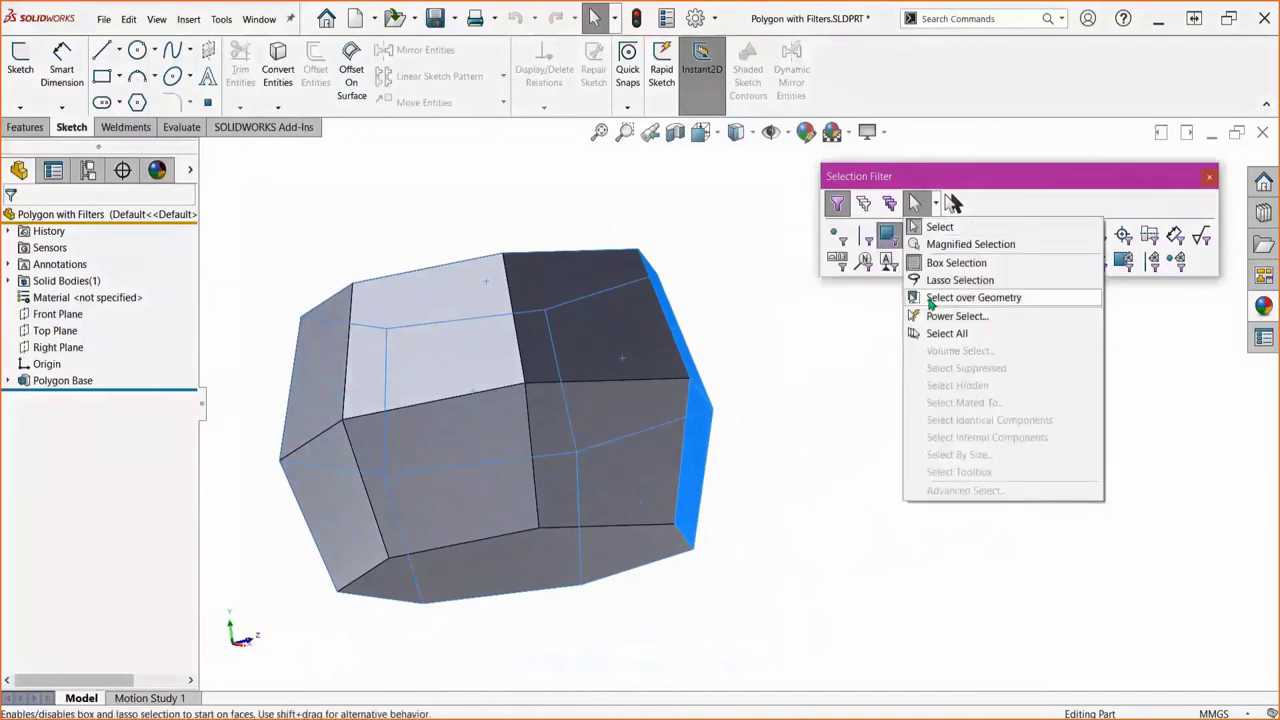
pyautogui.click(932, 334)
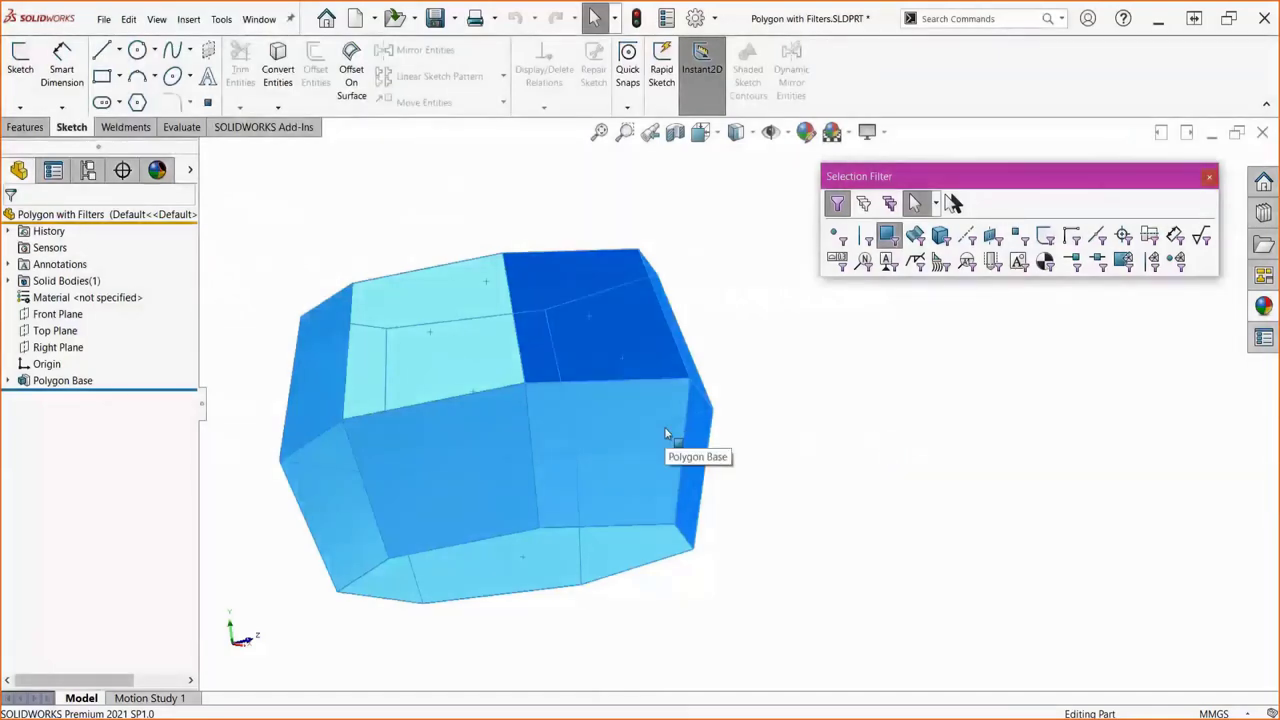
pyautogui.rightClick(666, 432)
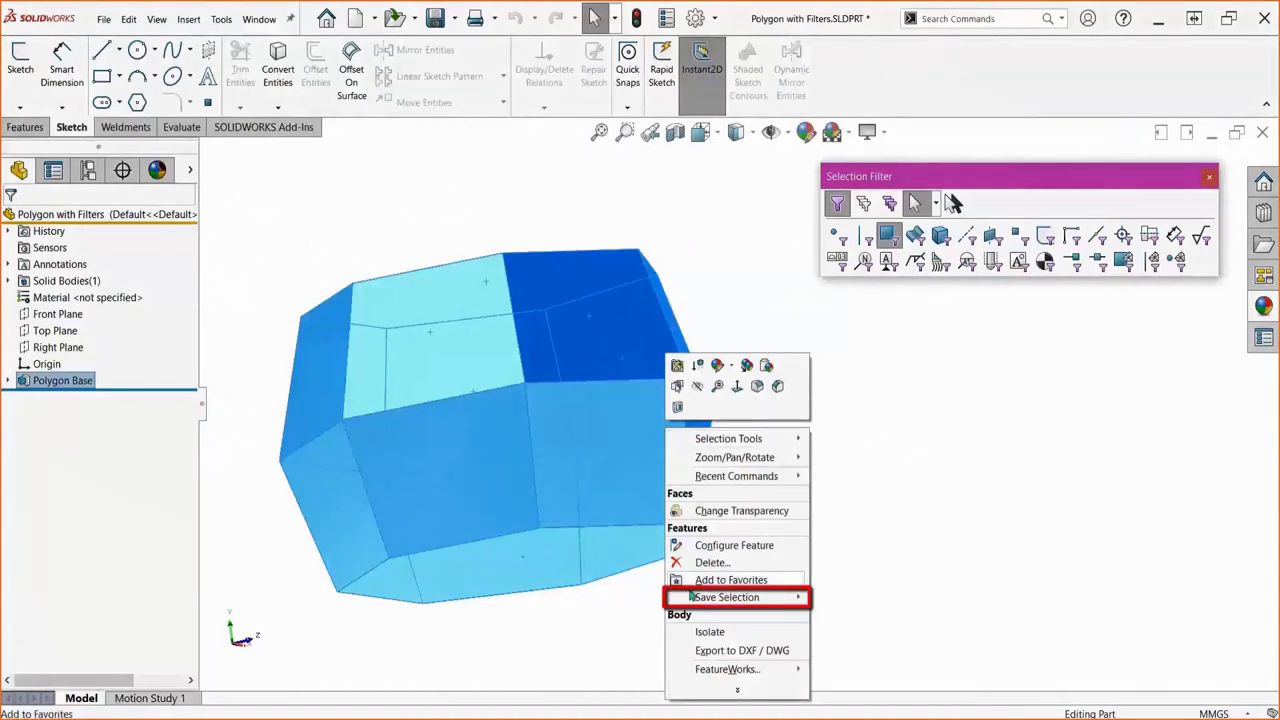
pyautogui.moveTo(714, 600)
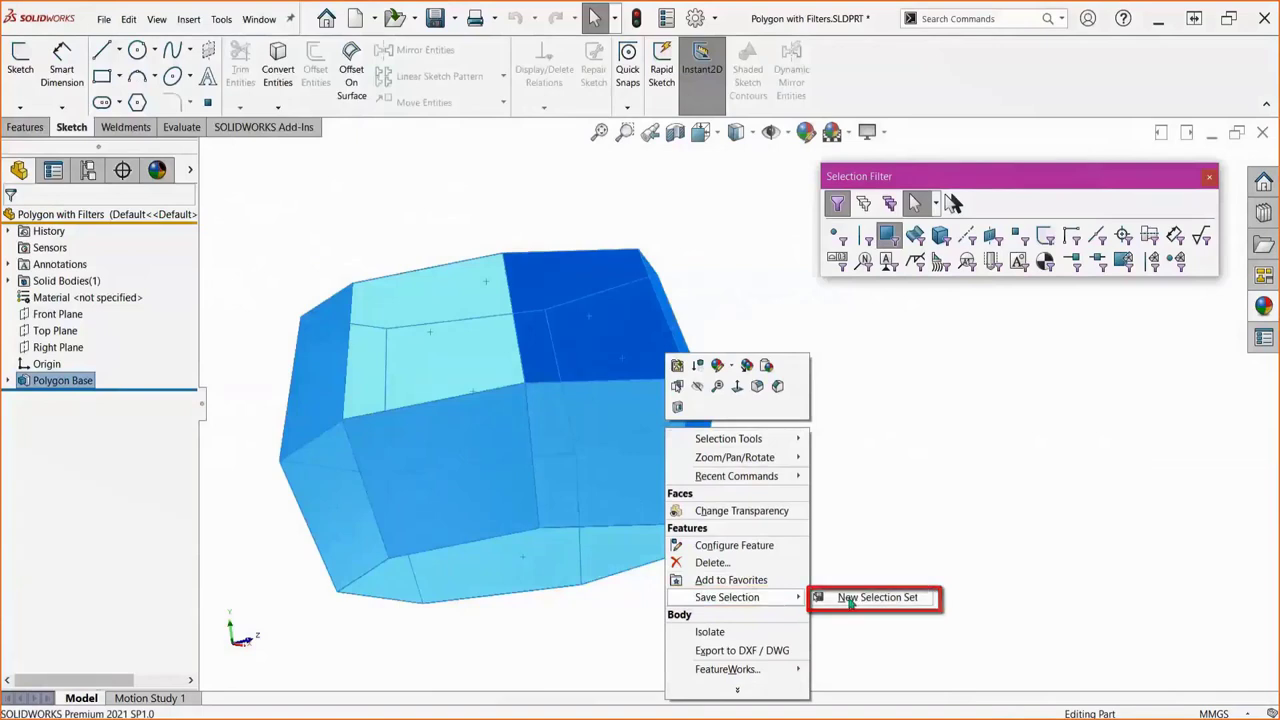
pyautogui.click(849, 599)
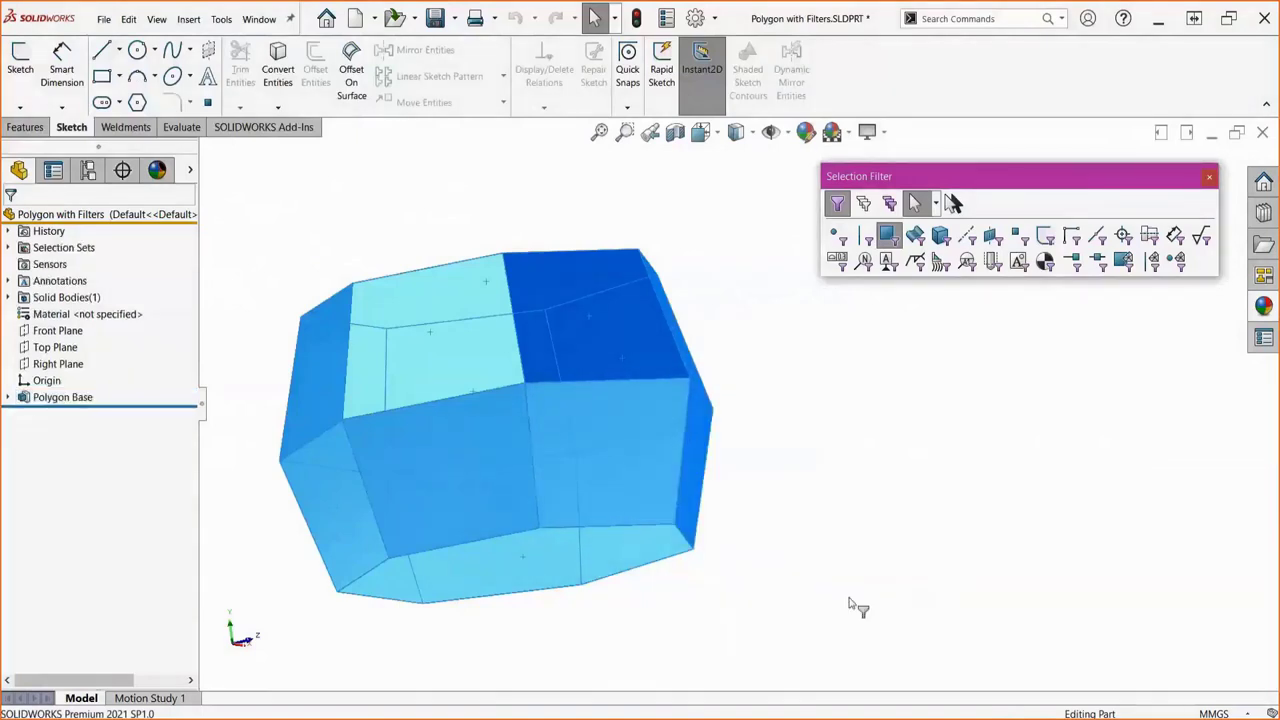
# - Clear the face filter, inspect the faces stored in the new selection set, and deselect everything
pyautogui.click(893, 243)
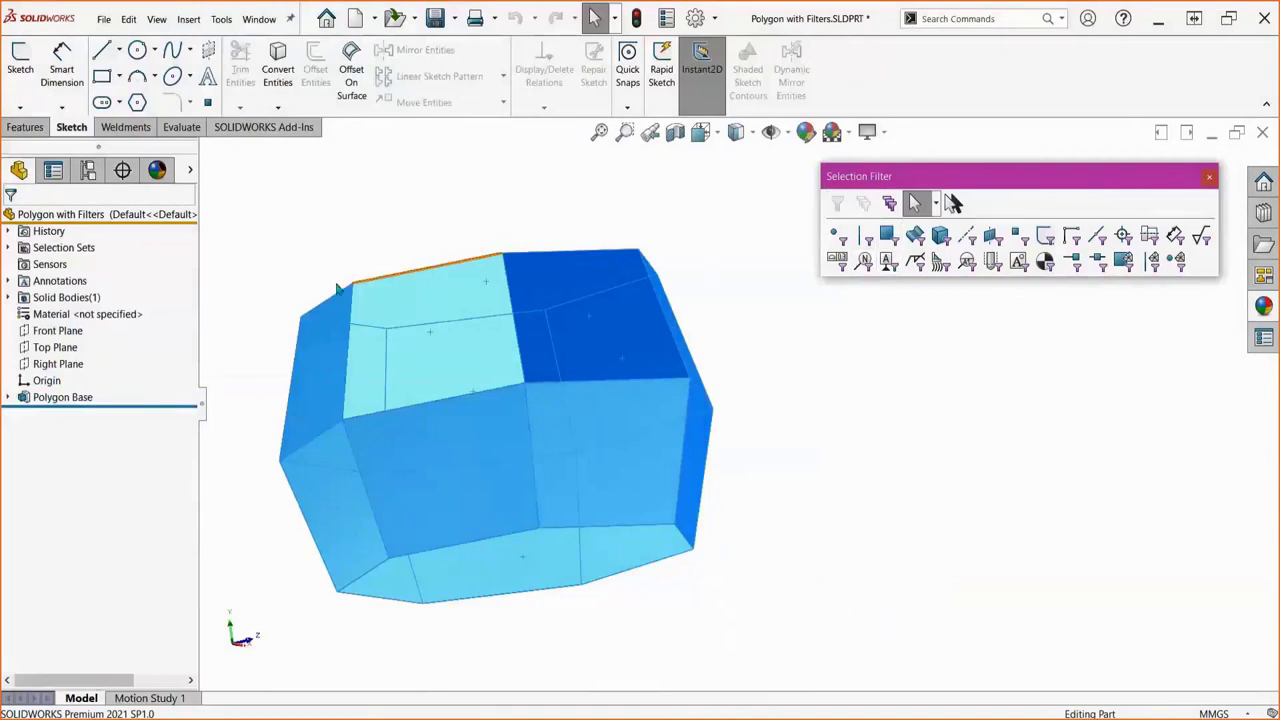
pyautogui.click(9, 248)
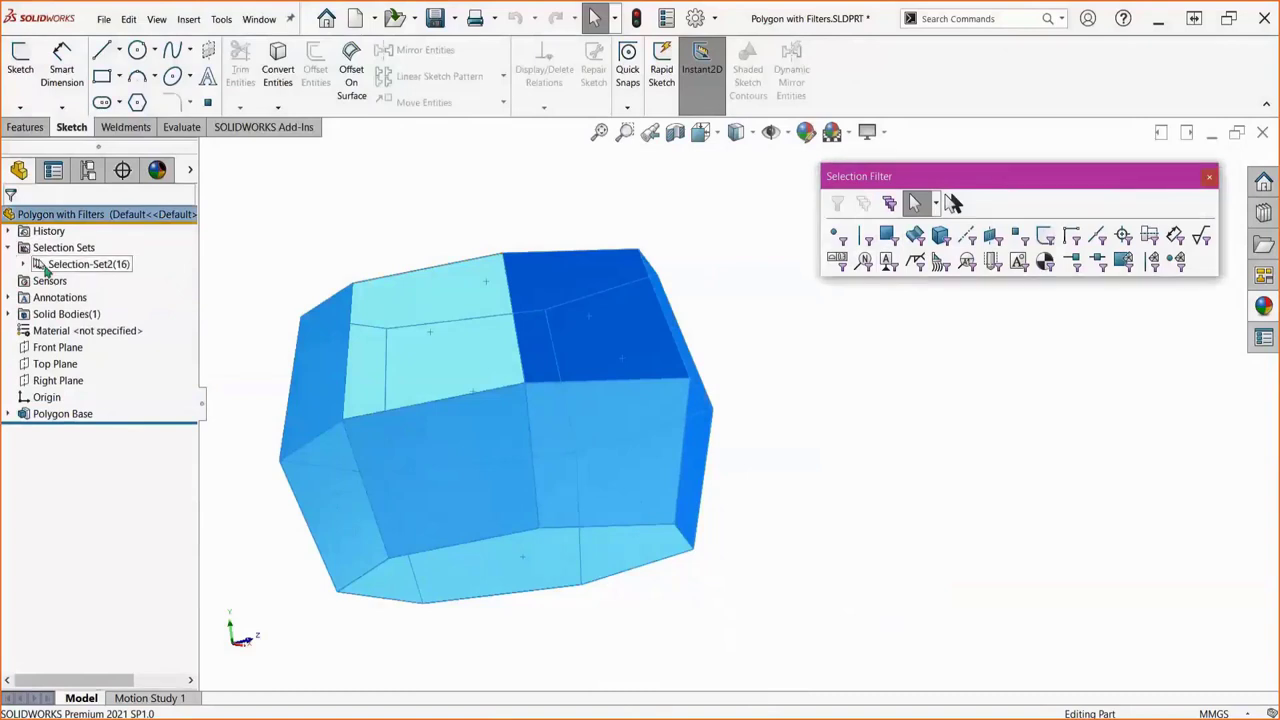
pyautogui.click(23, 264)
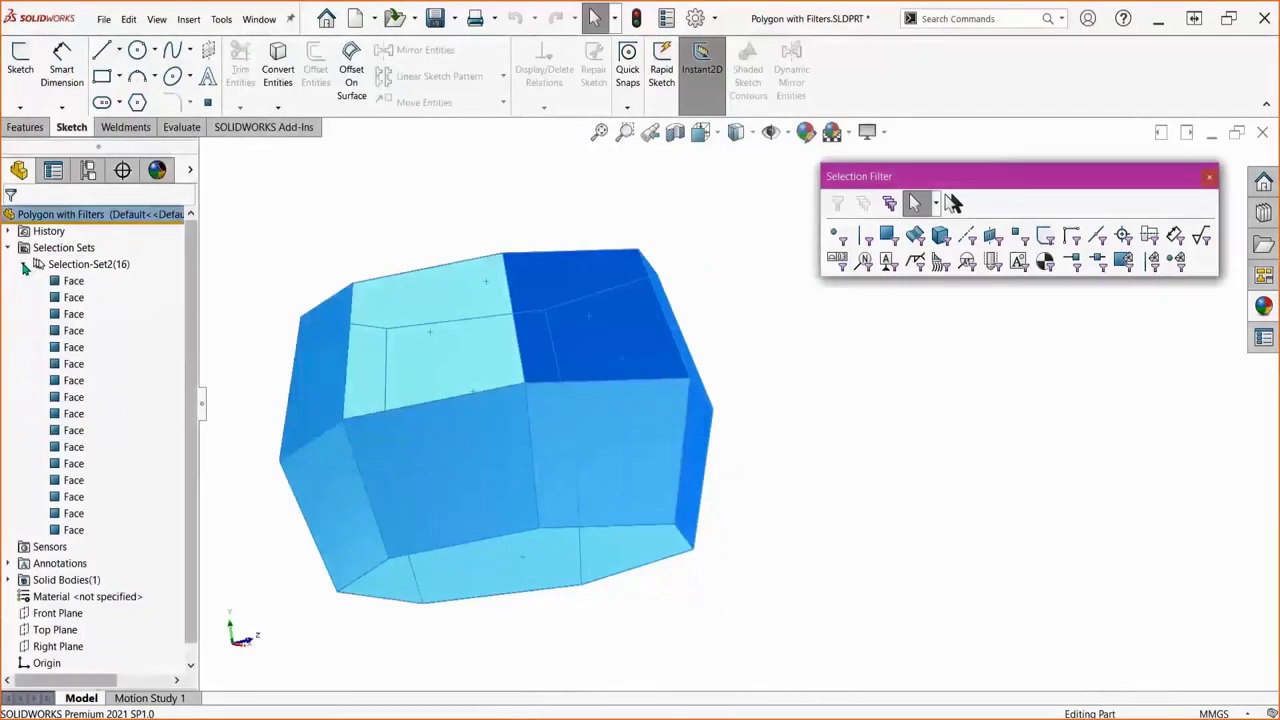
pyautogui.click(25, 266)
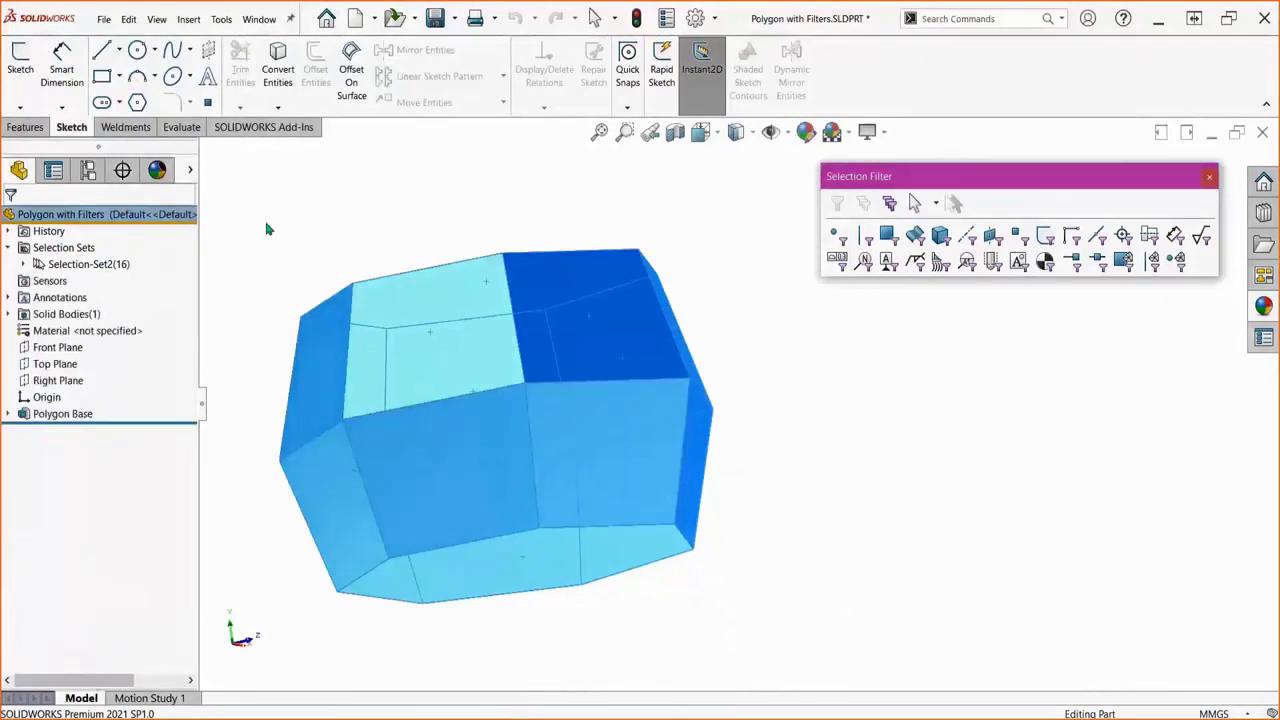
pyautogui.moveTo(266, 226); pyautogui.dragTo(297, 300, button='middle')
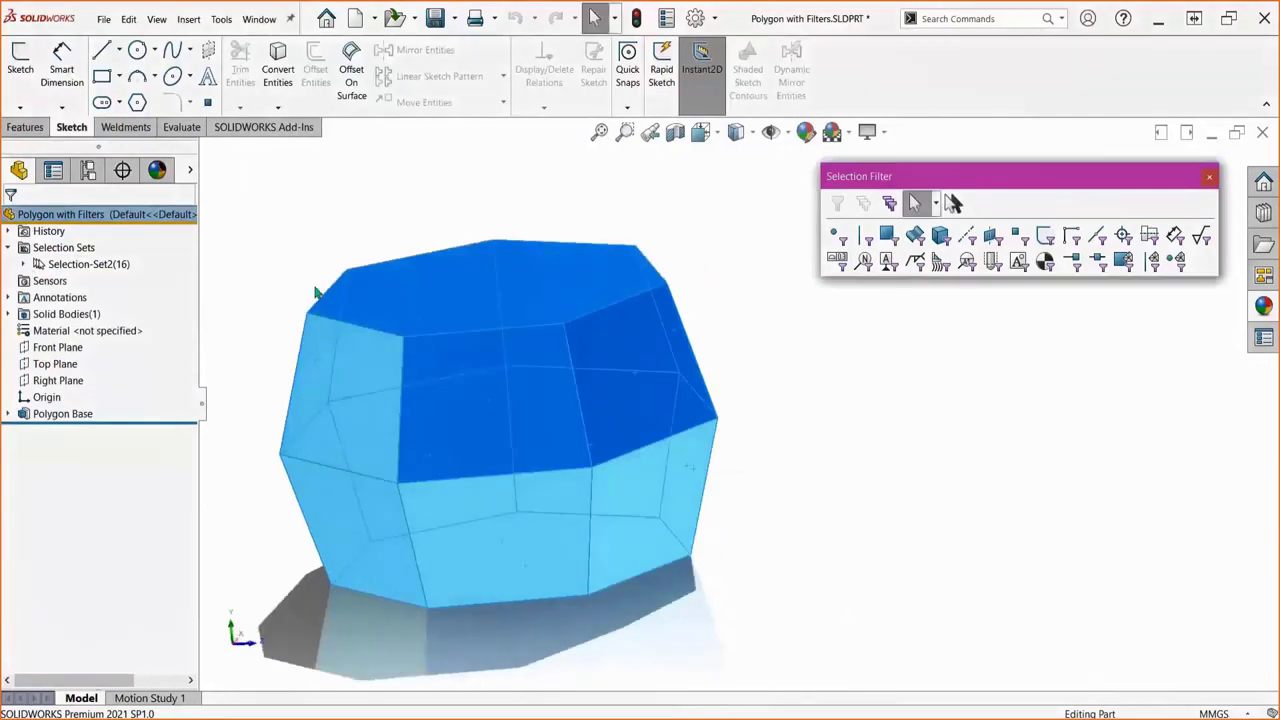
pyautogui.click(315, 292)
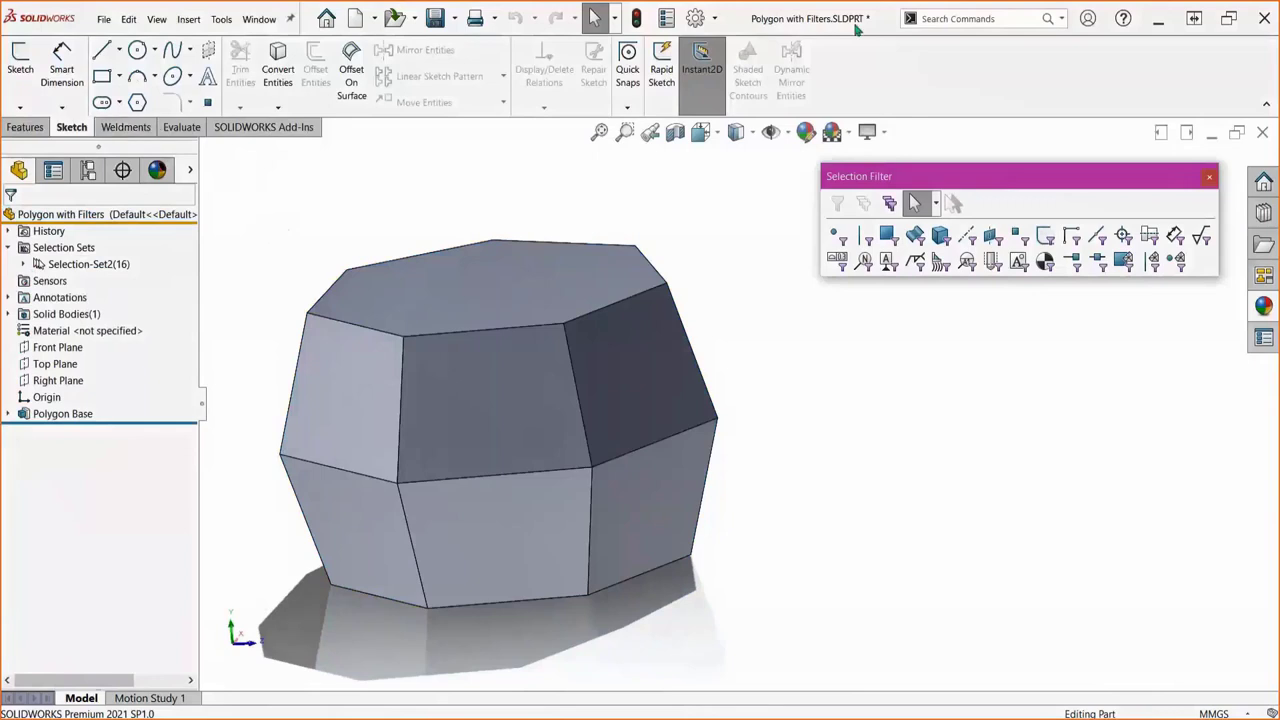
# - Search the commands for "mo", start Move Face from the results and set its type to Offset
pyautogui.click(928, 18)
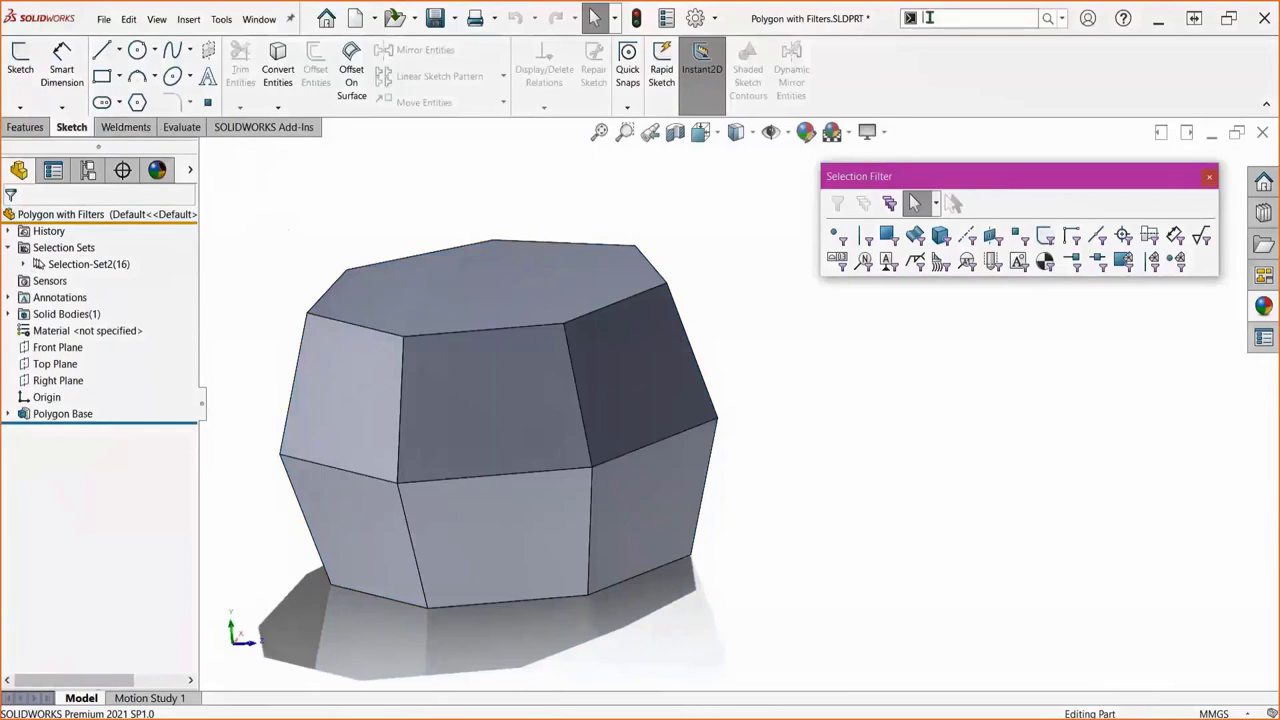
pyautogui.write('mo')
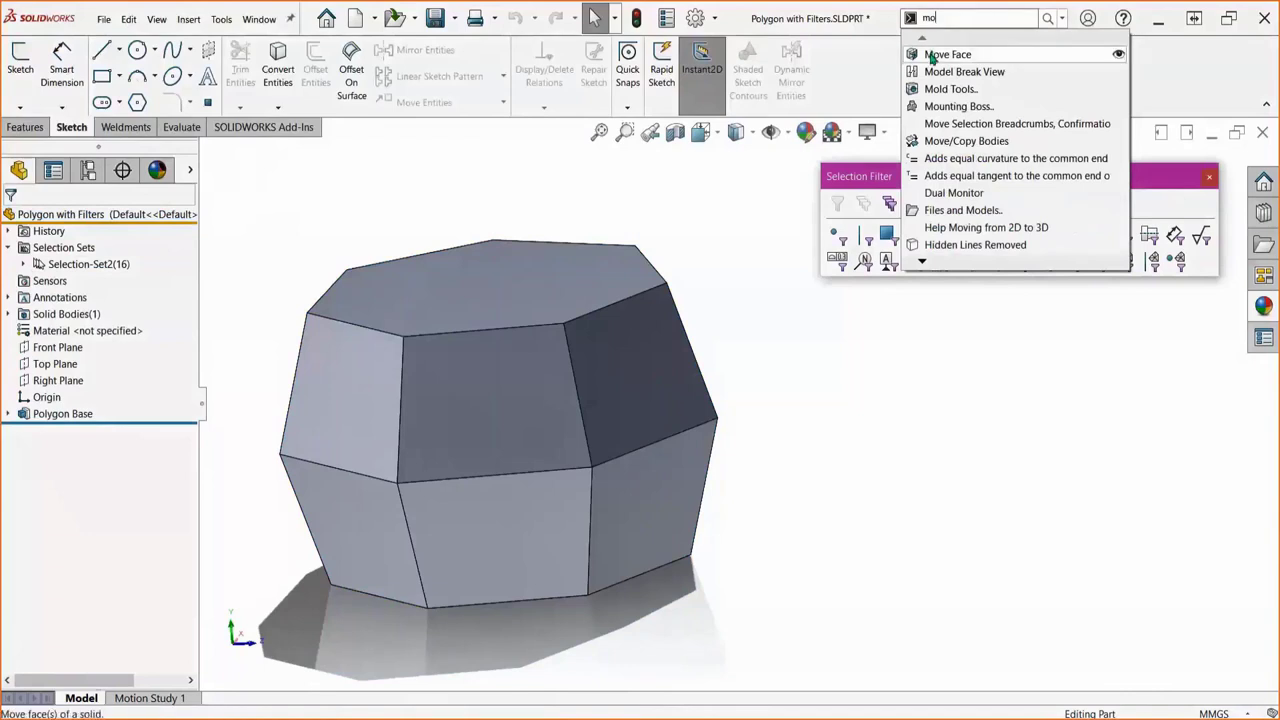
pyautogui.click(930, 56)
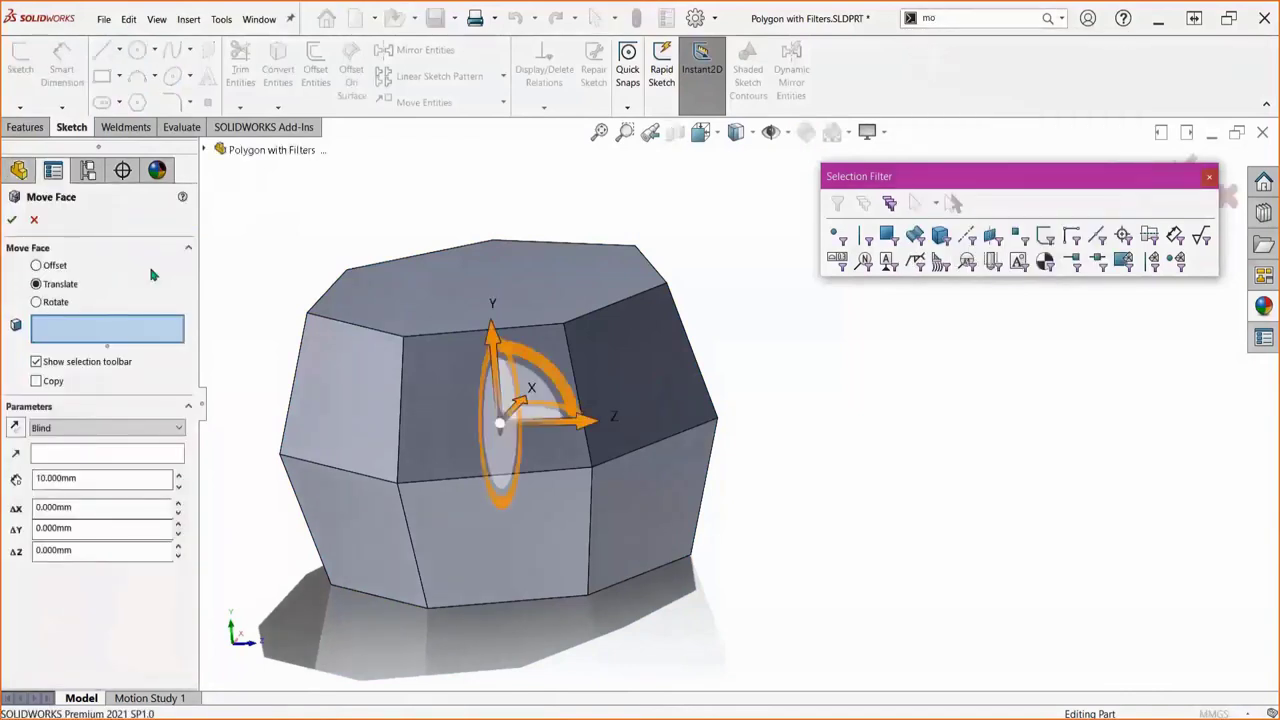
pyautogui.click(36, 266)
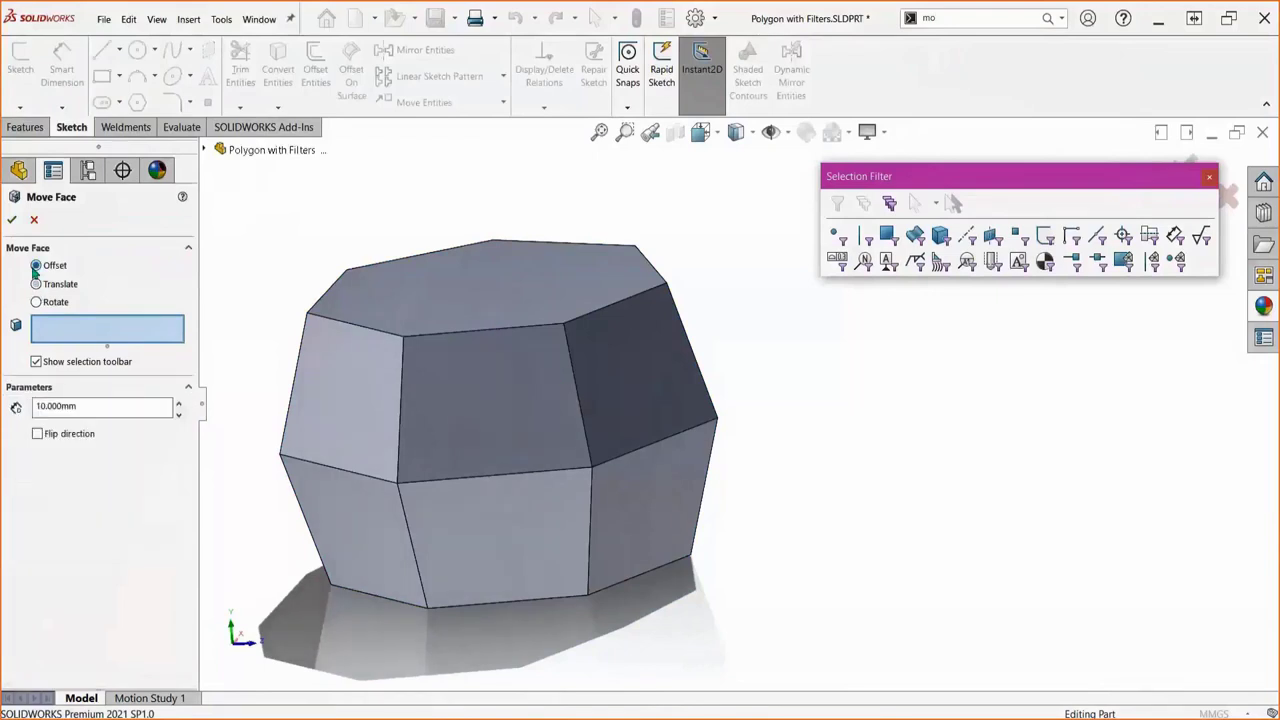
# - Offset all polygon faces stored in the saved selection set by 10 mm with the direction flipped inward
pyautogui.click(205, 150)
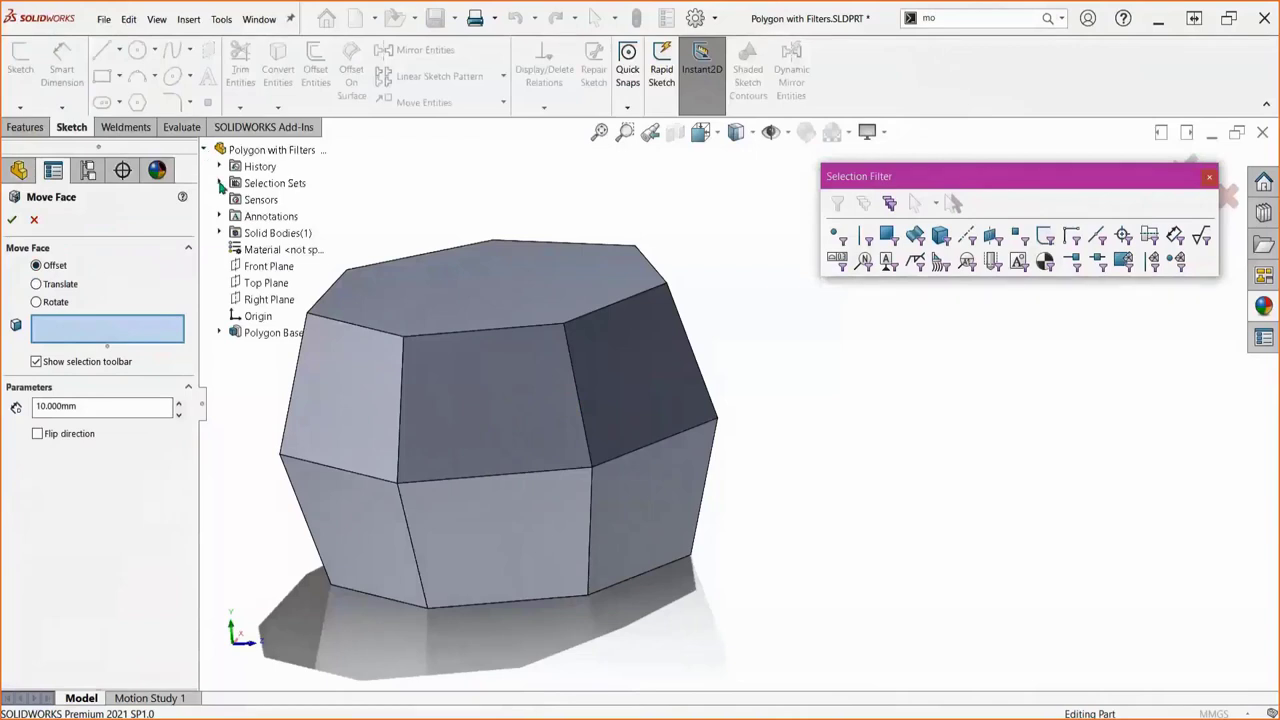
pyautogui.click(219, 183)
pyautogui.click(268, 202)
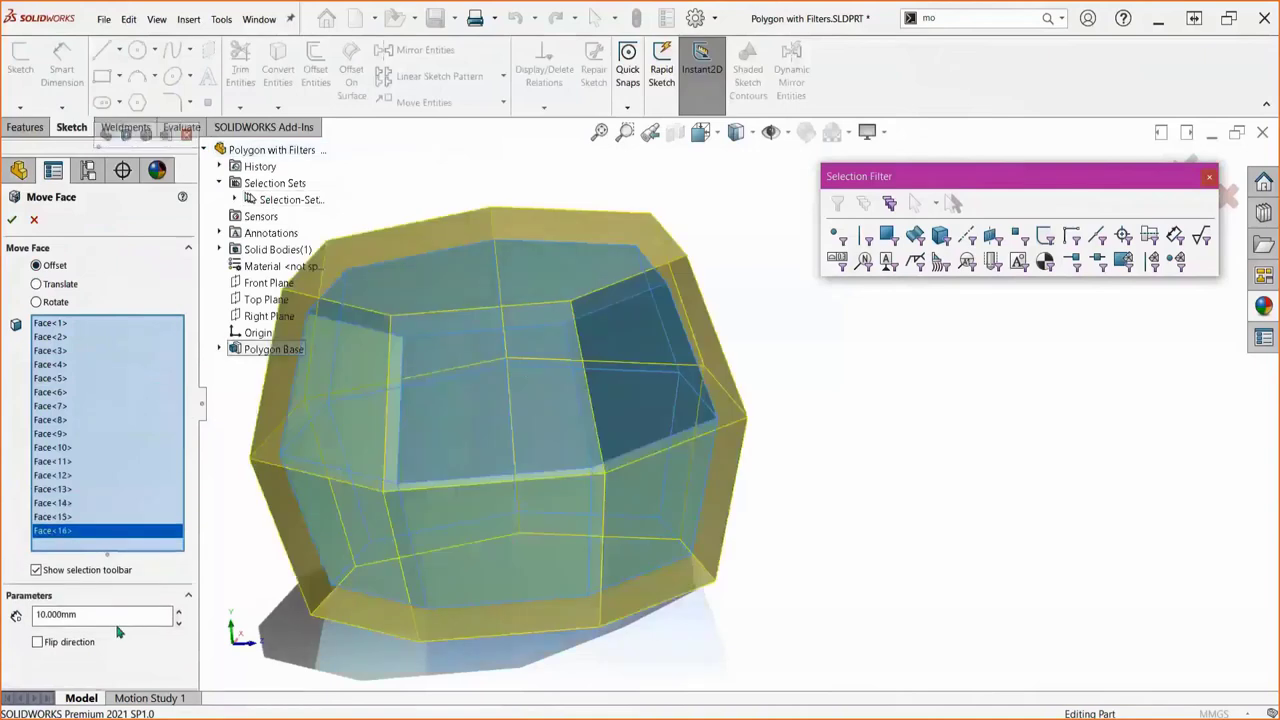
pyautogui.click(113, 615)
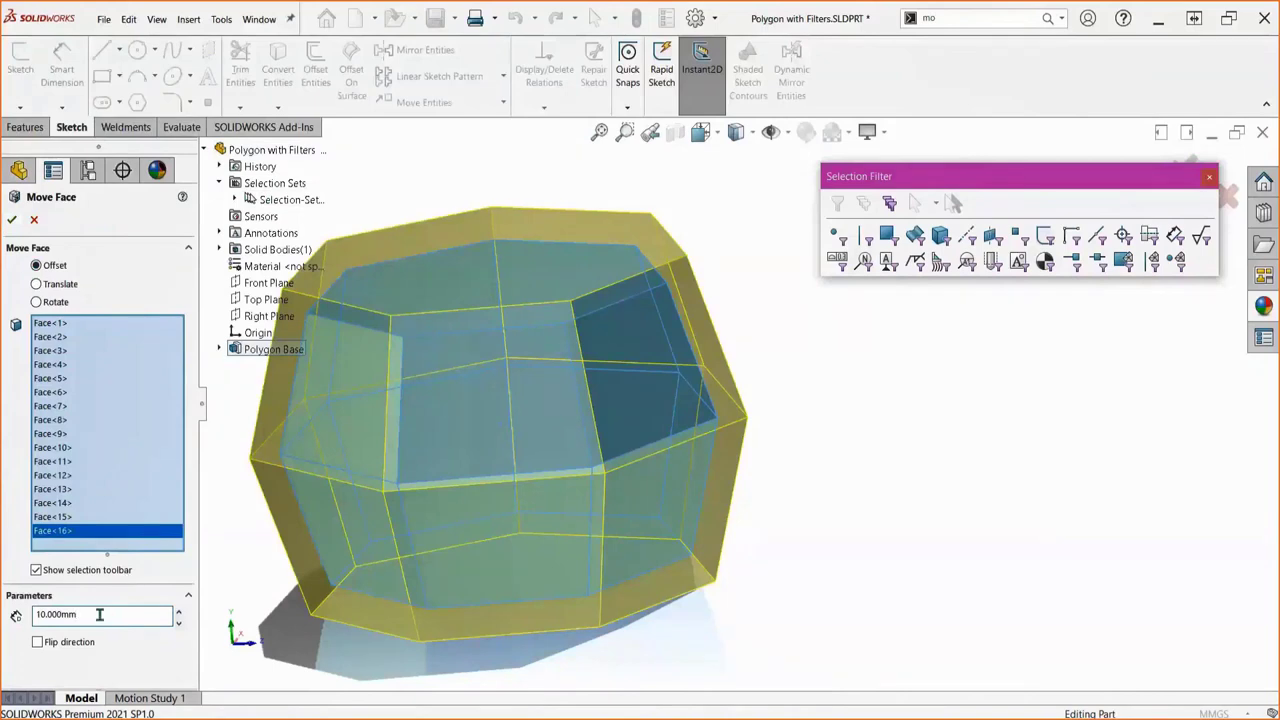
pyautogui.click(38, 643)
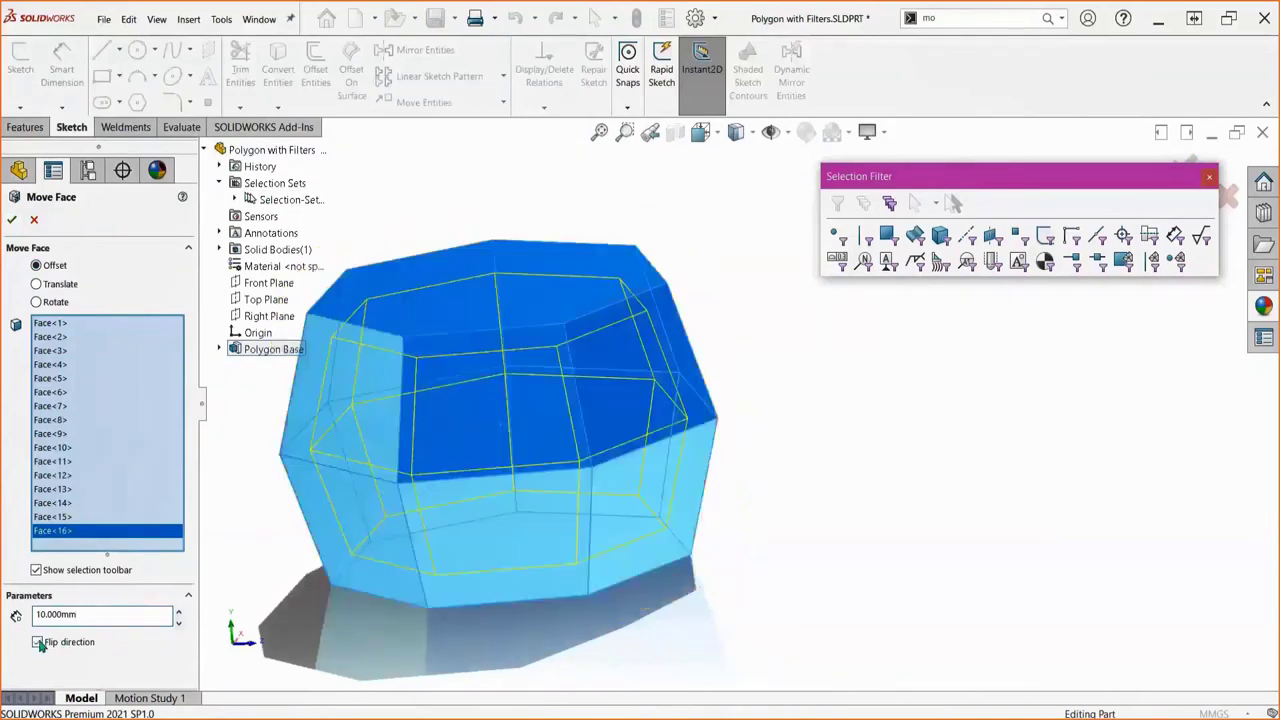
pyautogui.click(13, 220)
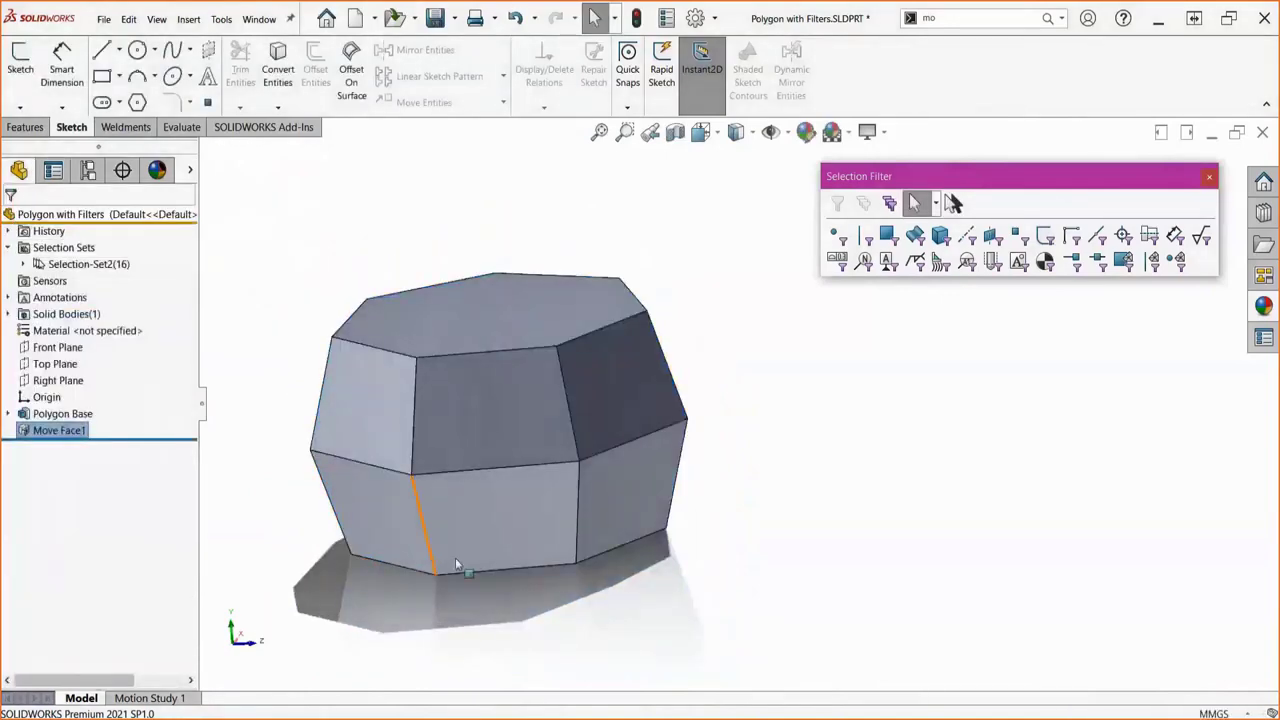
# - Inspect the shrunken polygon from another angle and close the Selection Filter toolbar
pyautogui.moveTo(532, 591); pyautogui.dragTo(514, 610, button='middle')
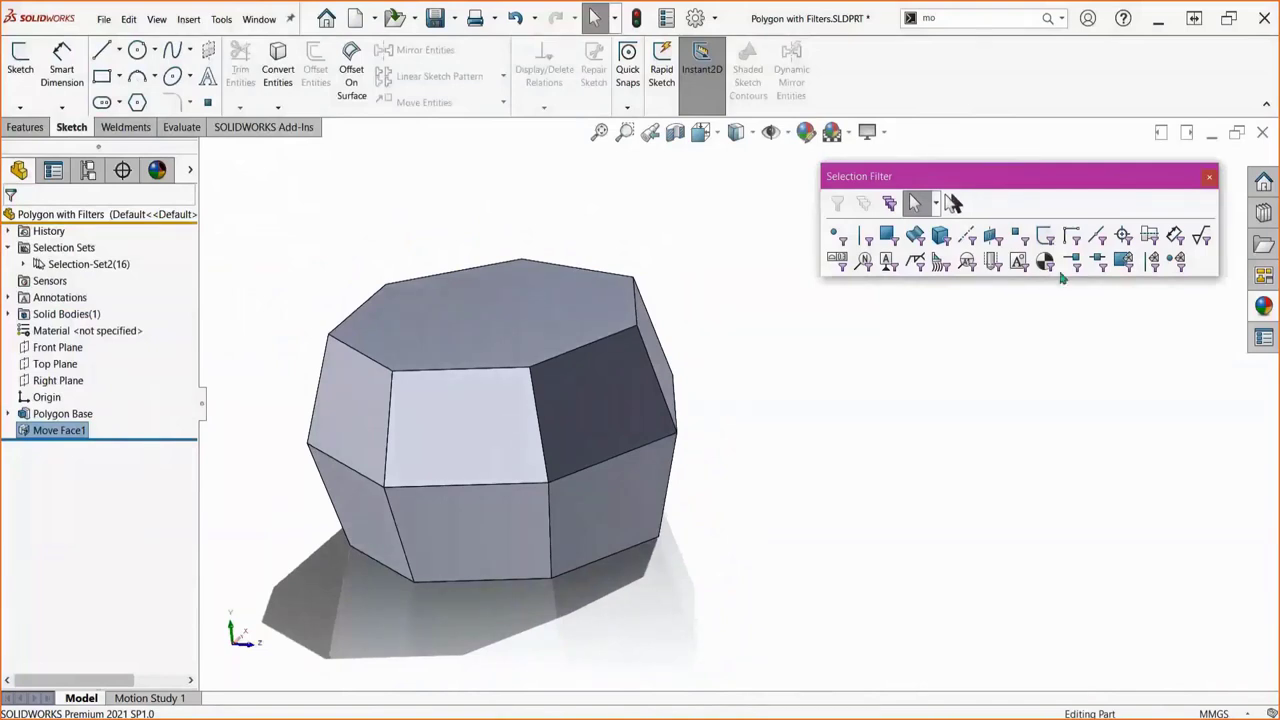
pyautogui.click(1208, 177)
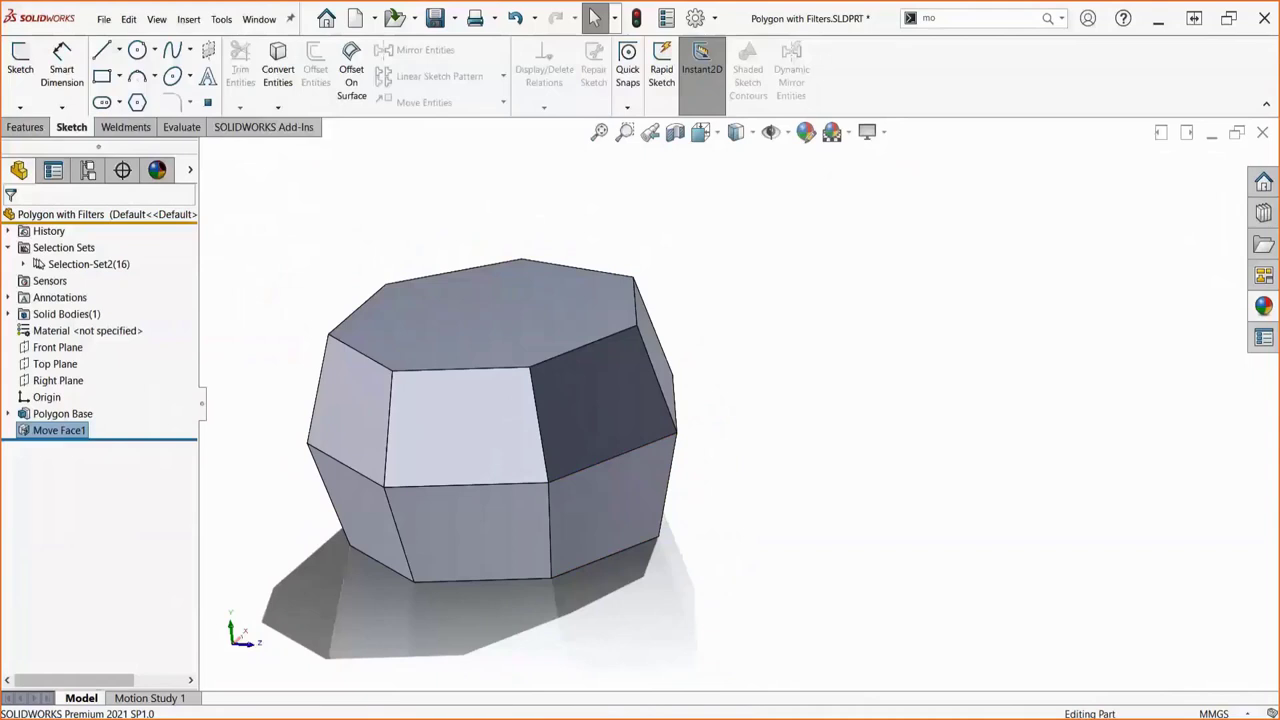
pyautogui.click(24, 264)
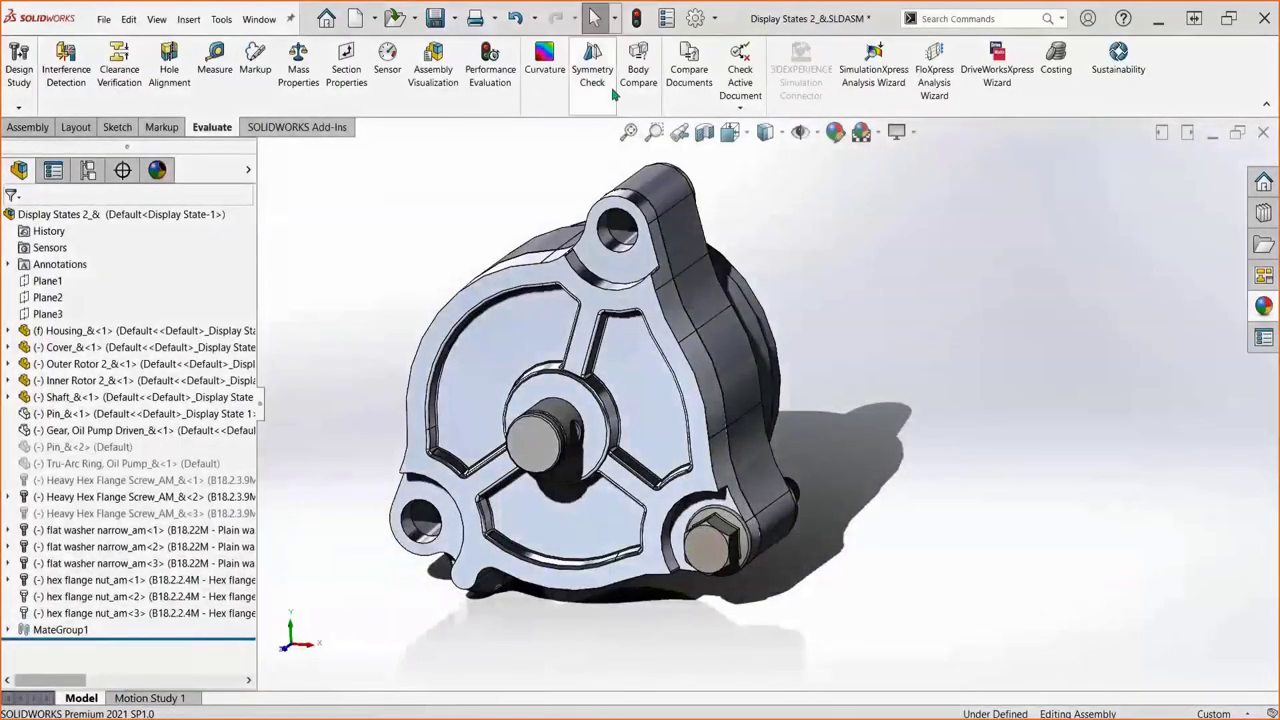
# - In the Display States 2_& assembly, apply Select Hidden and show the selected components
pyautogui.click(615, 19)
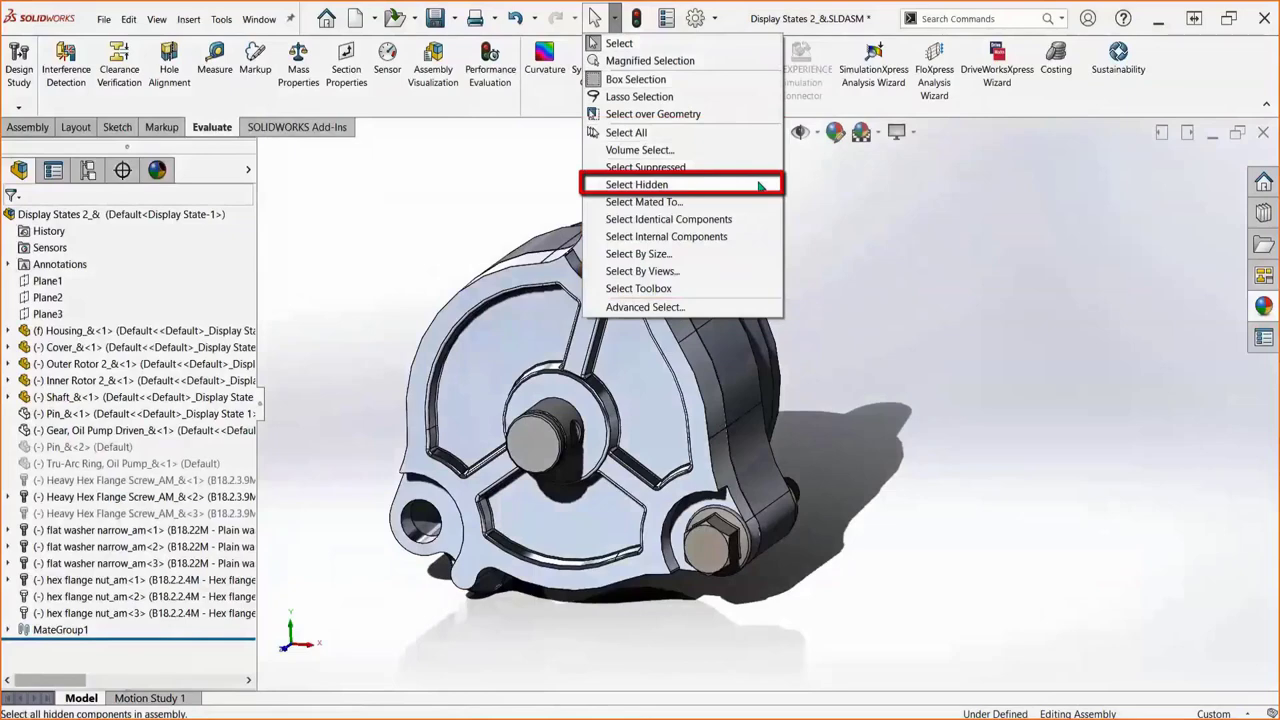
pyautogui.click(759, 186)
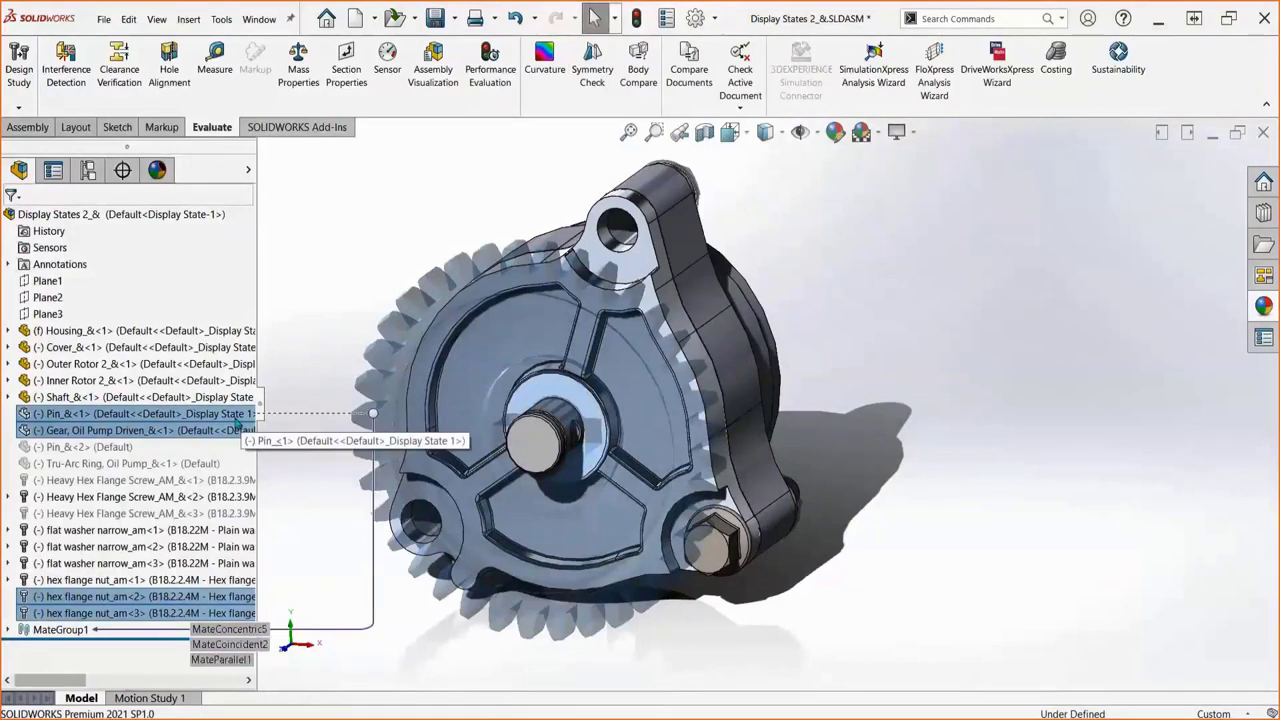
pyautogui.rightClick(238, 422)
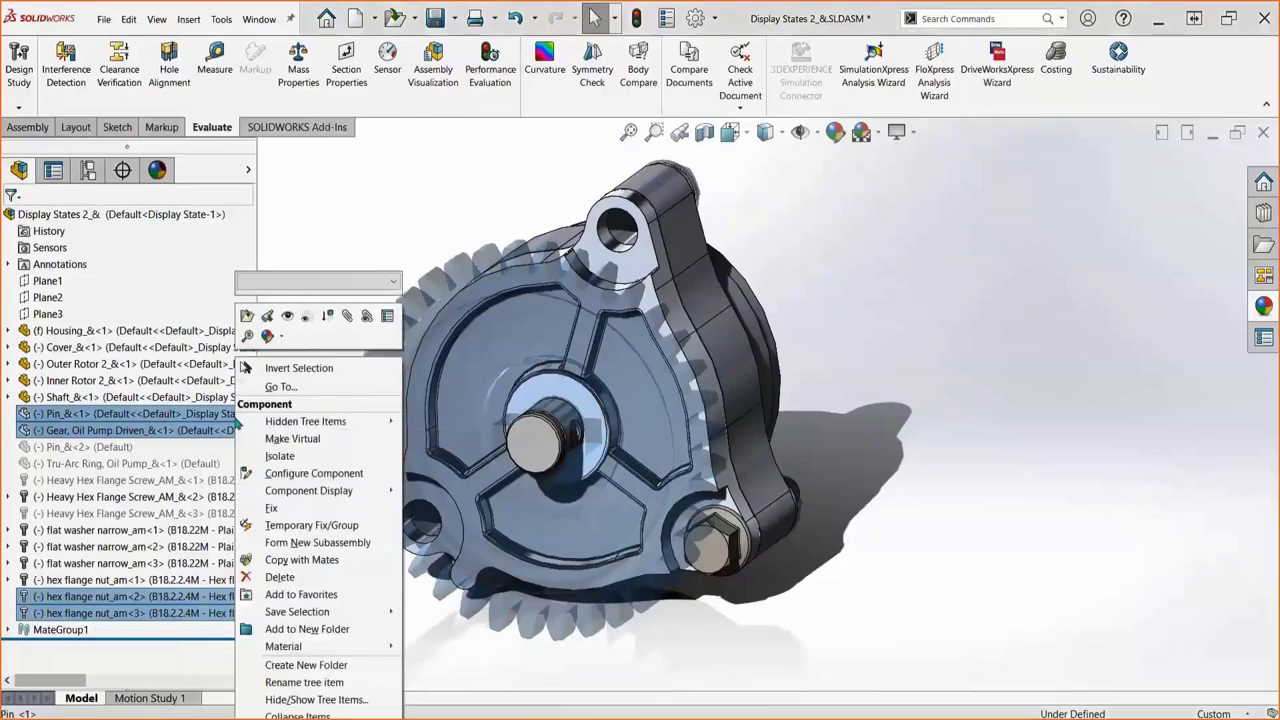
pyautogui.click(287, 316)
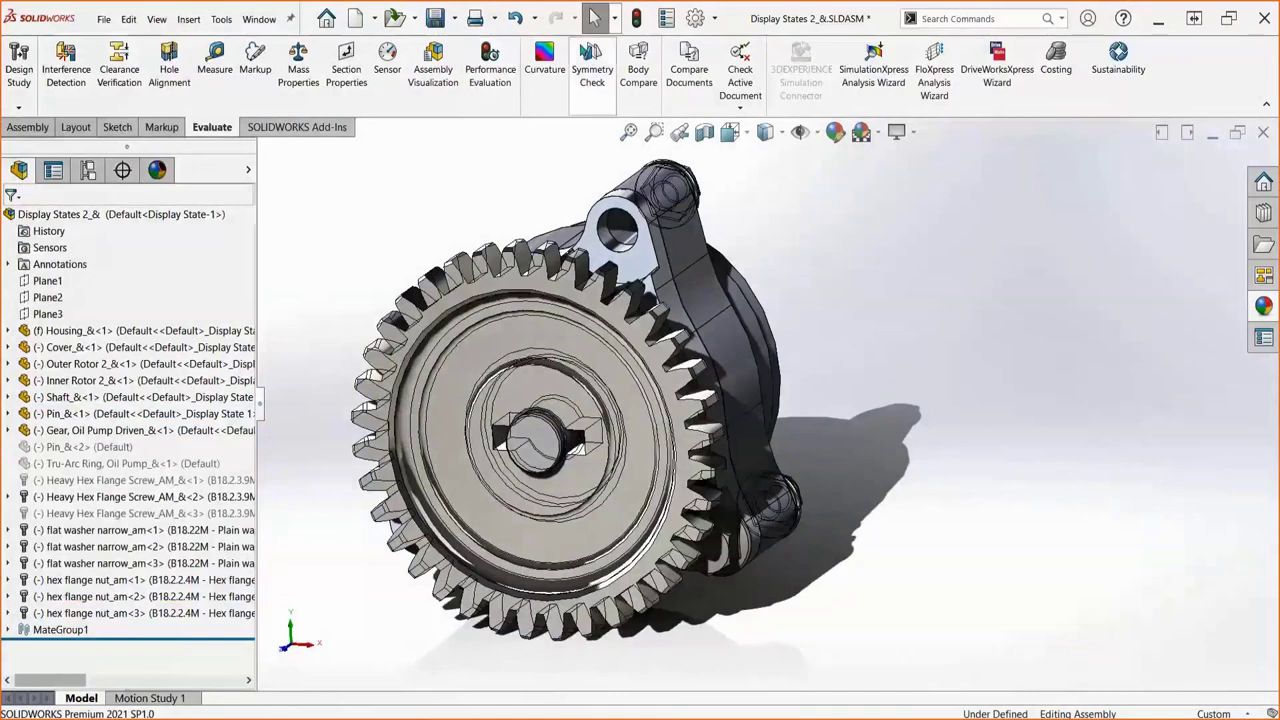
# - Apply Select Suppressed to the assembly and unsuppress the selected pin, retaining ring and flange screws
pyautogui.click(614, 18)
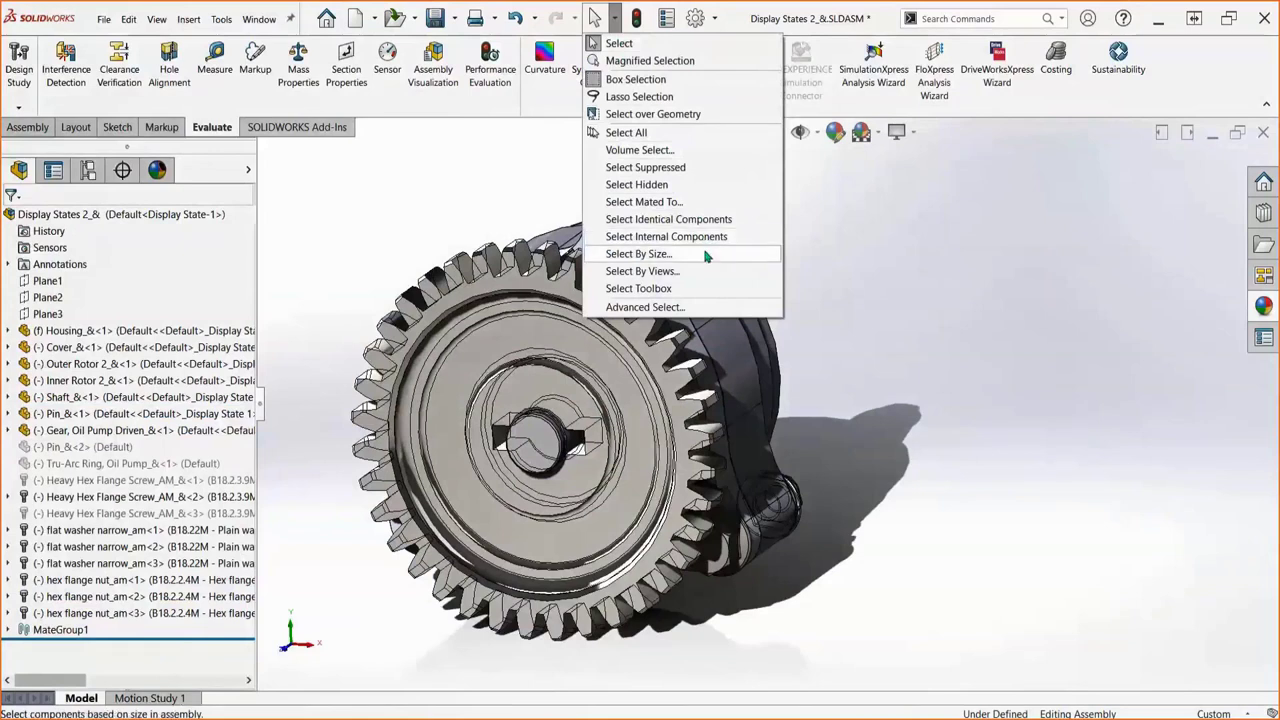
pyautogui.click(726, 175)
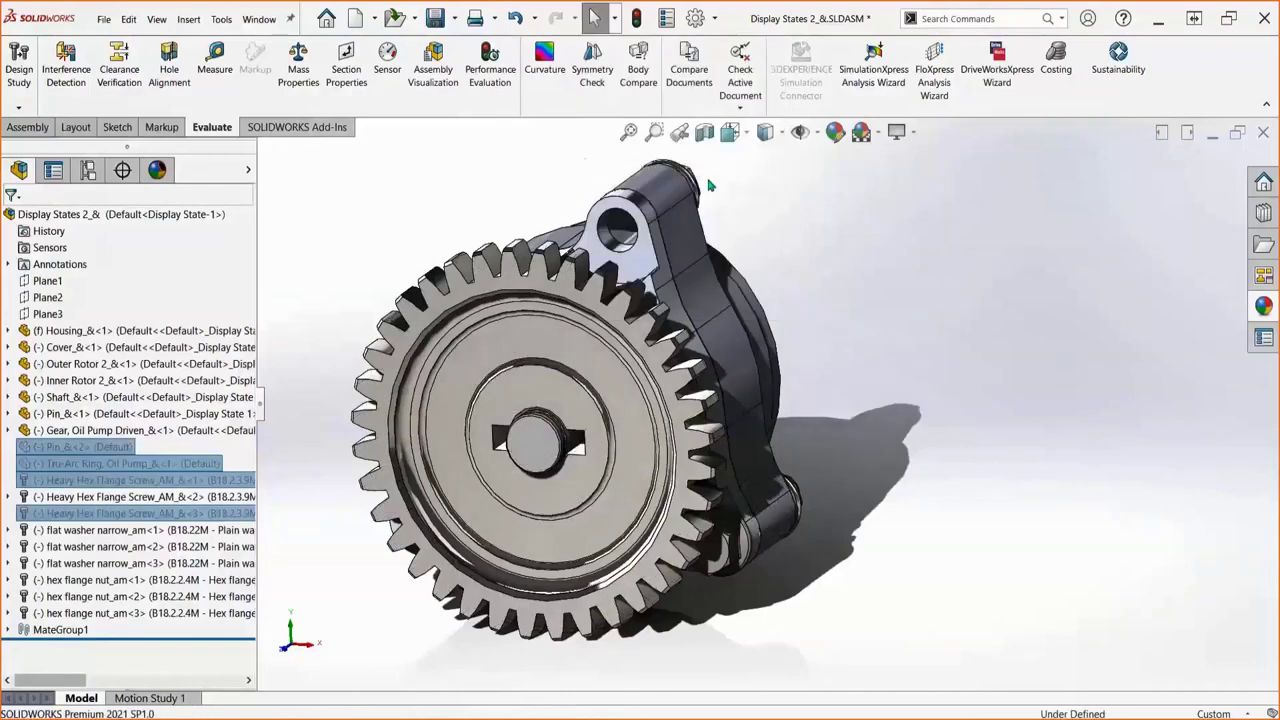
pyautogui.rightClick(138, 466)
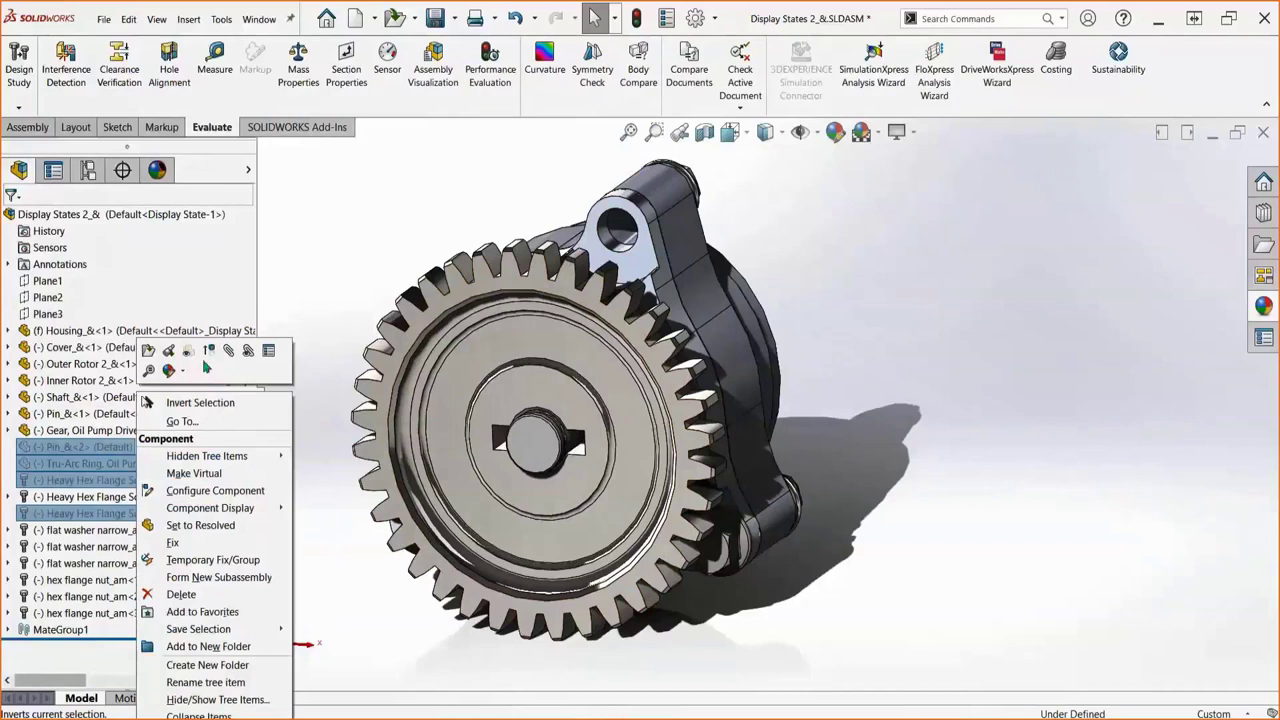
pyautogui.click(209, 350)
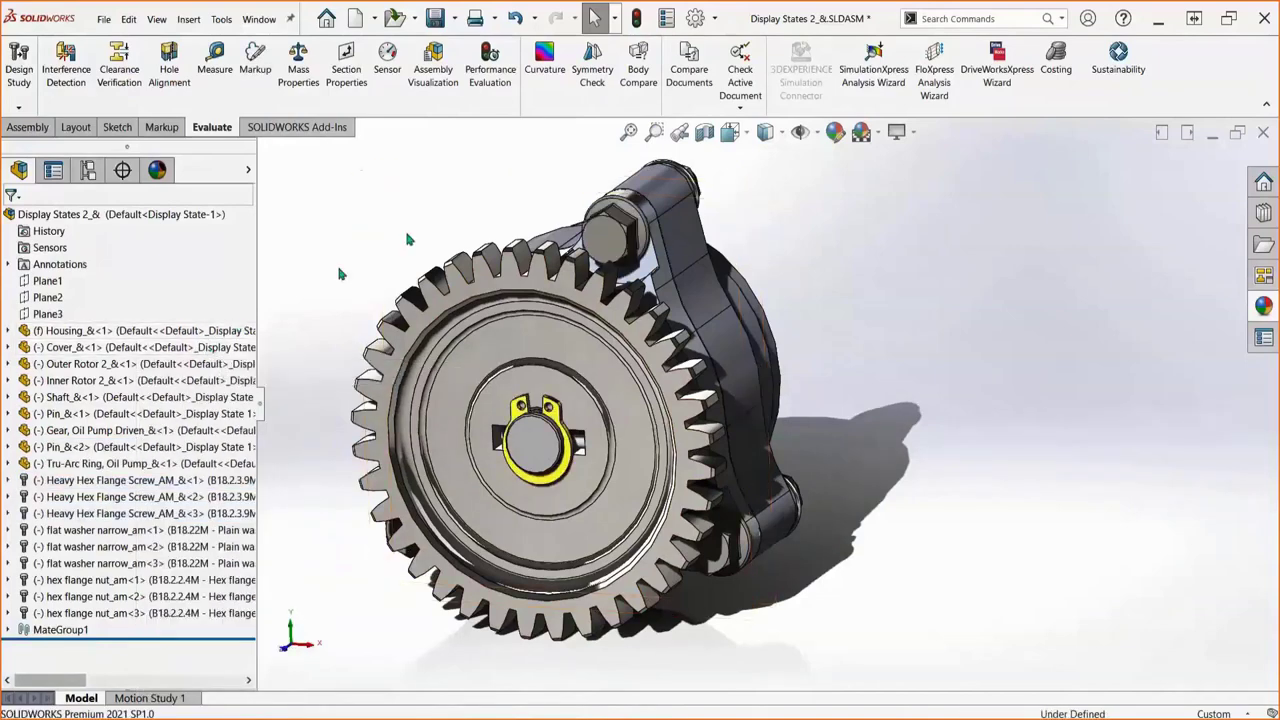
# - Apply Select Toolbox to pick all screws, washers and nuts, and open Configure Component for them
pyautogui.click(615, 20)
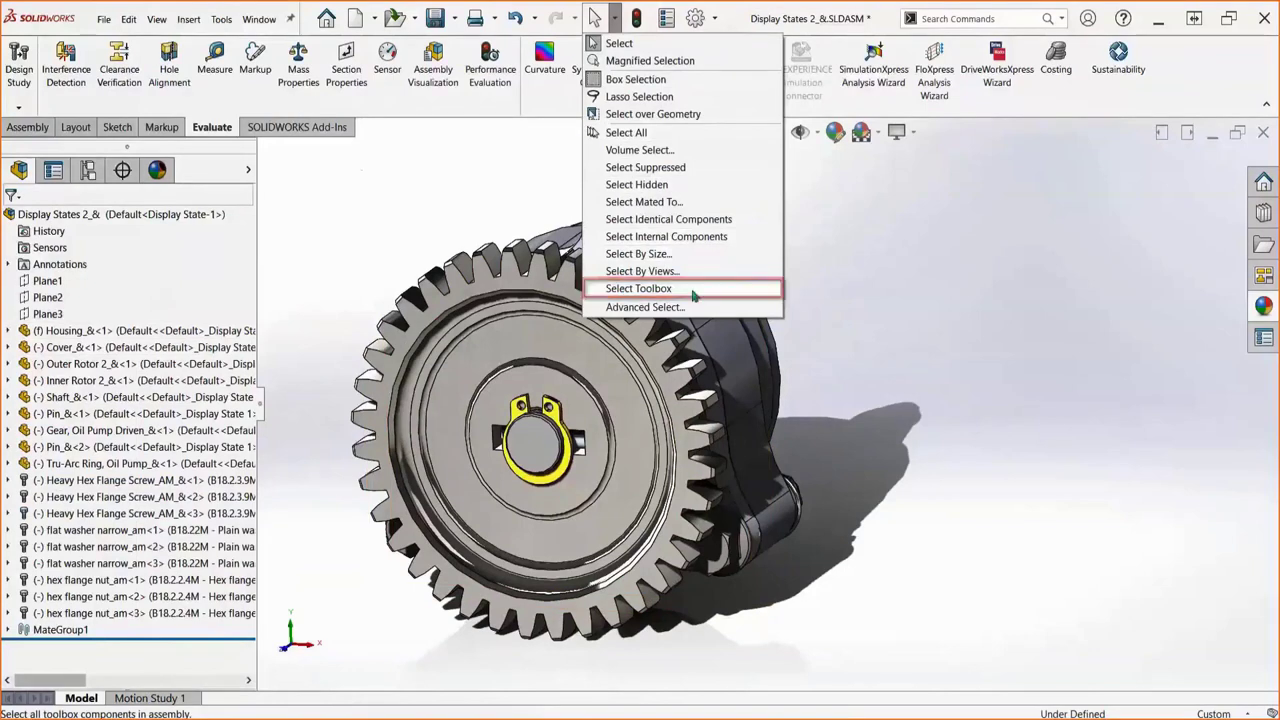
pyautogui.click(740, 290)
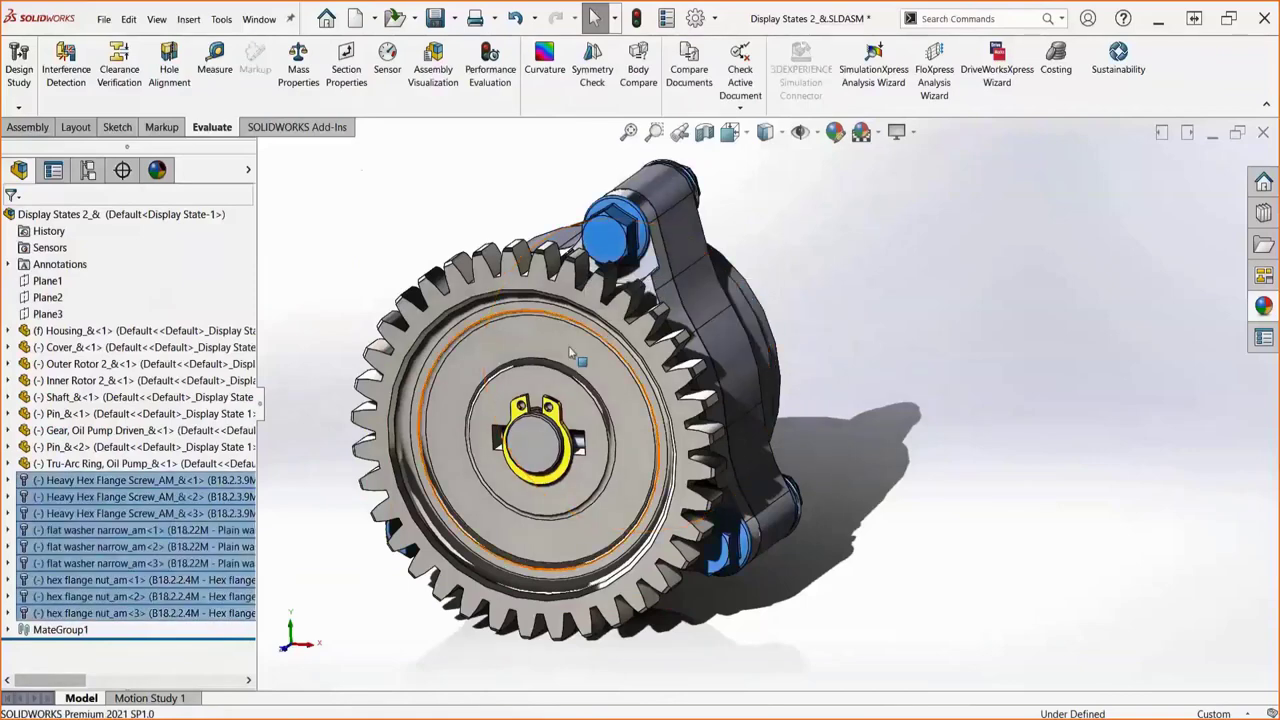
pyautogui.rightClick(237, 517)
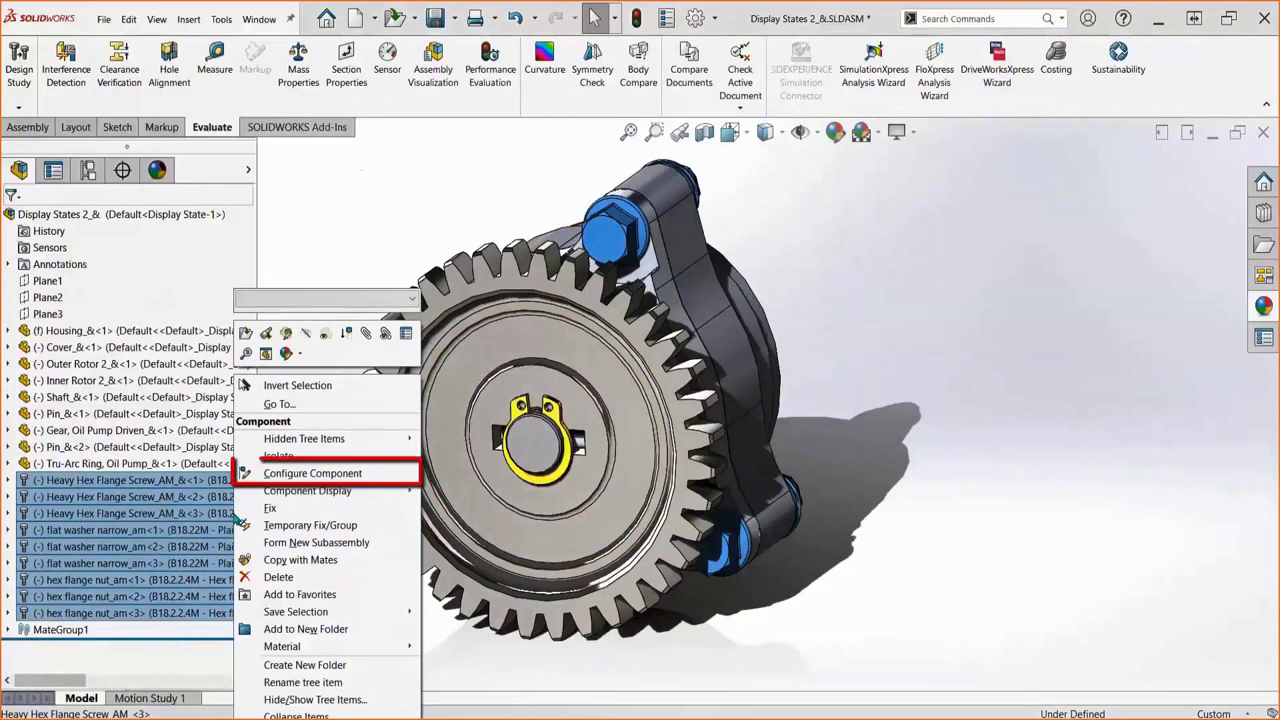
pyautogui.click(313, 473)
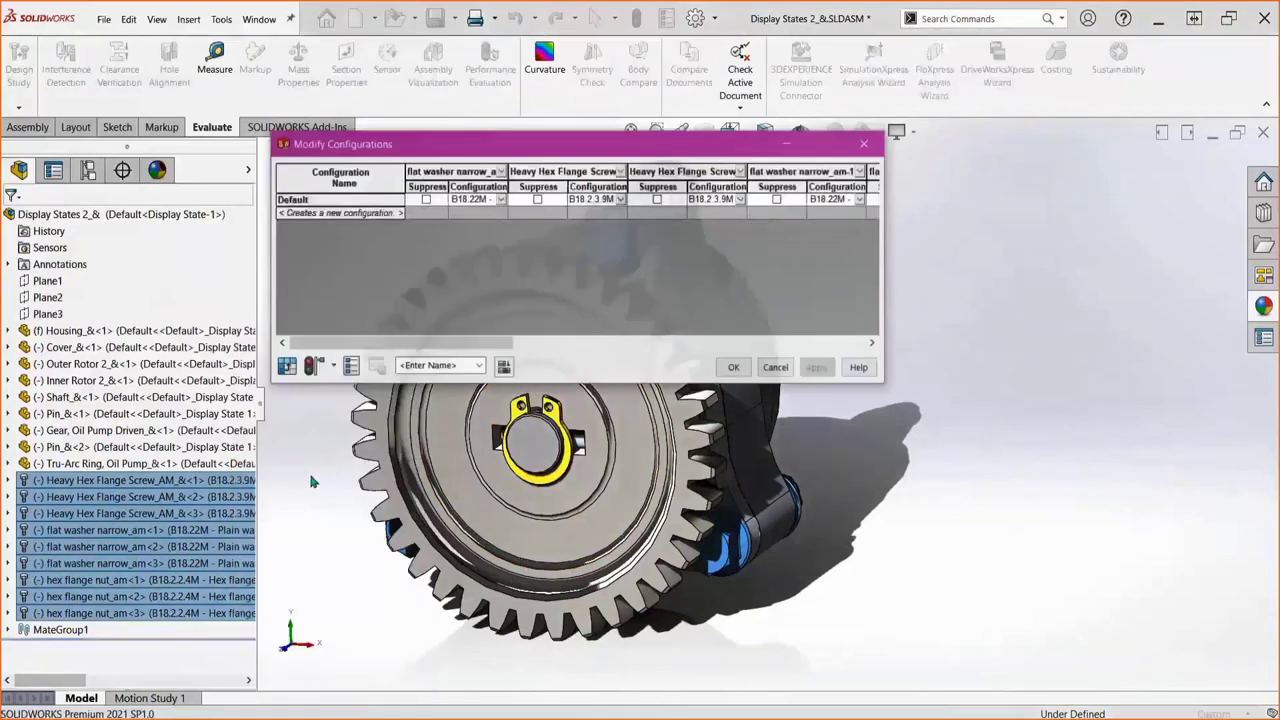
# - Add a new configuration named "fasteners suppressed" to the Modify Configurations table
pyautogui.click(374, 213)
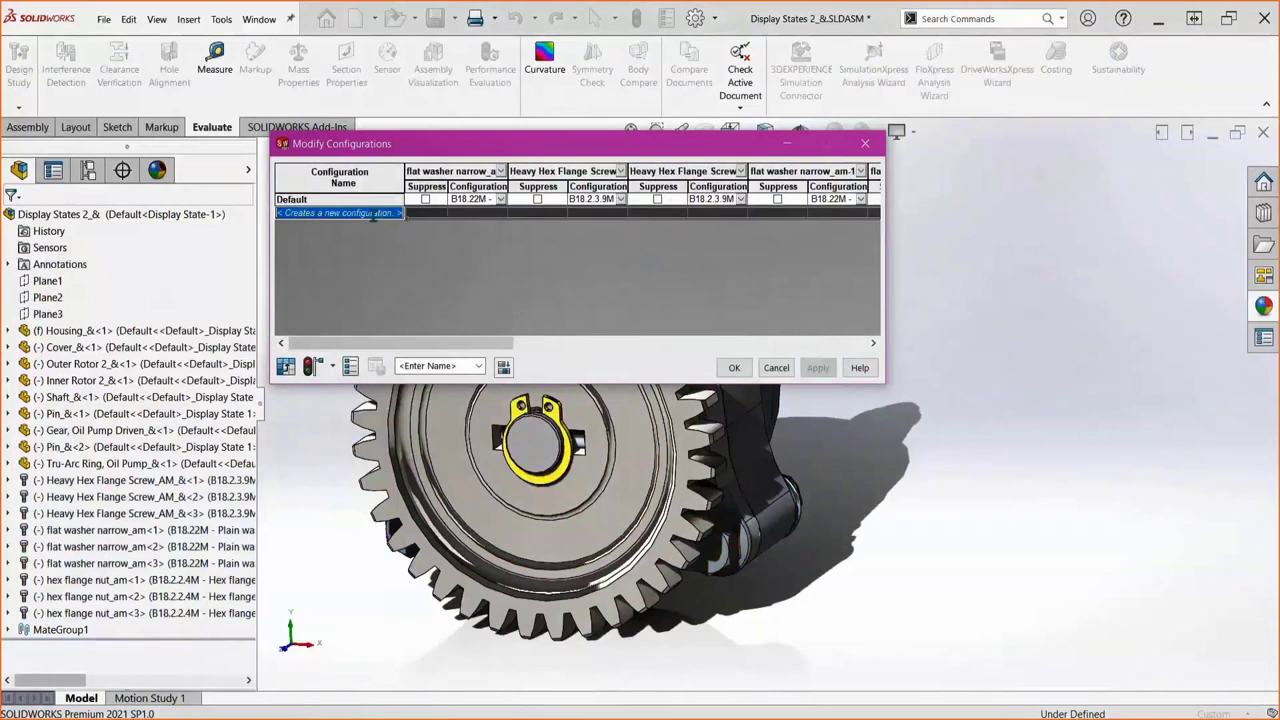
pyautogui.click(374, 213)
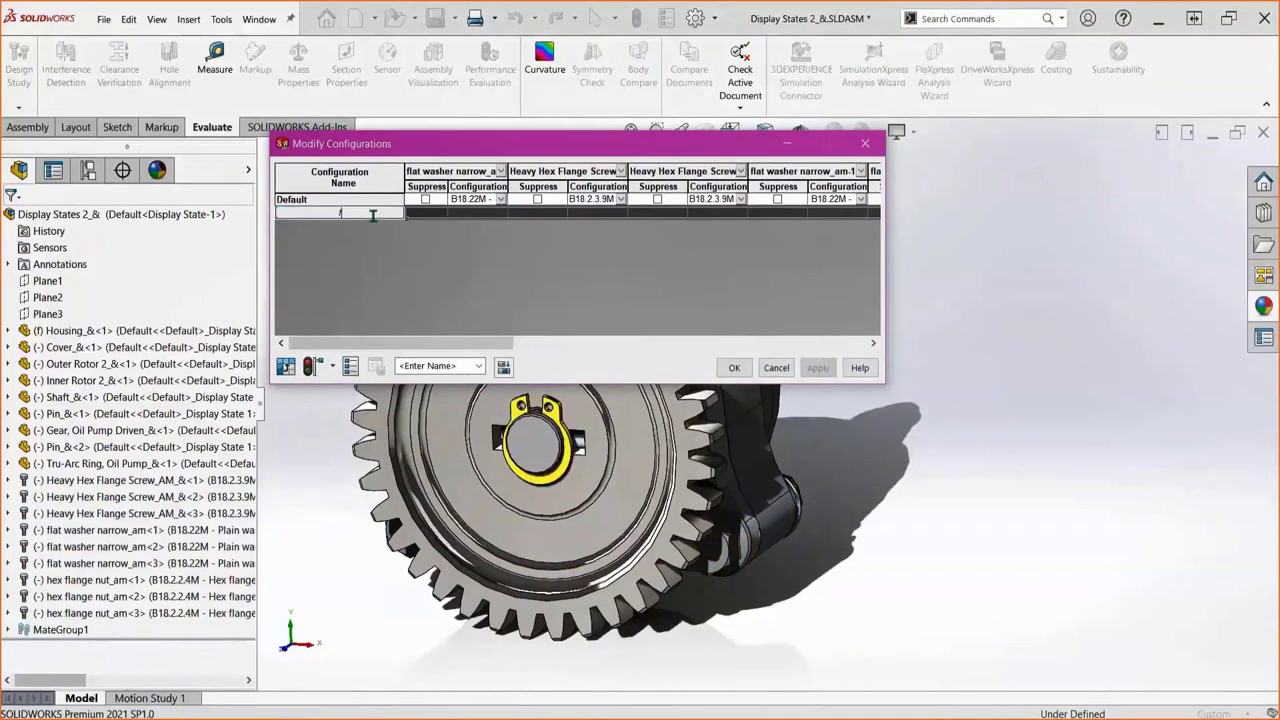
pyautogui.write('fasteners suppressed')
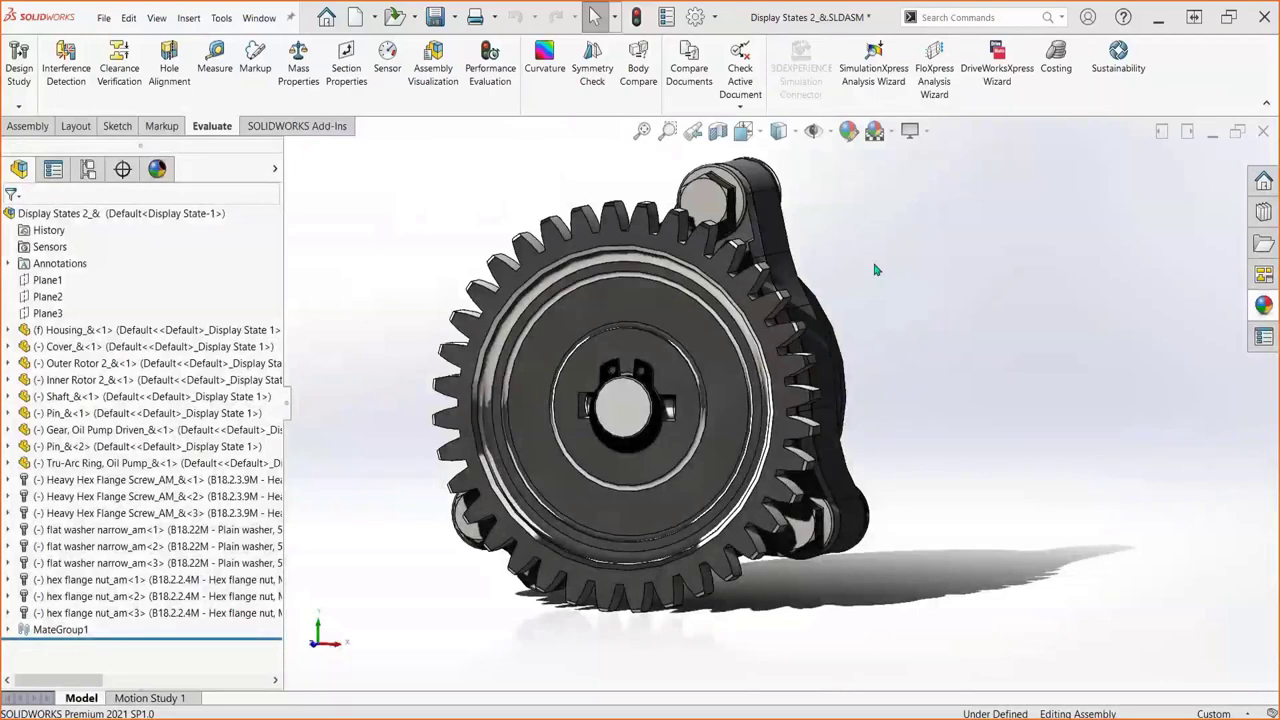
# - Open Advanced Select for the assembly and base the first search criterion on the Custom Property category with Material
pyautogui.click(614, 17)
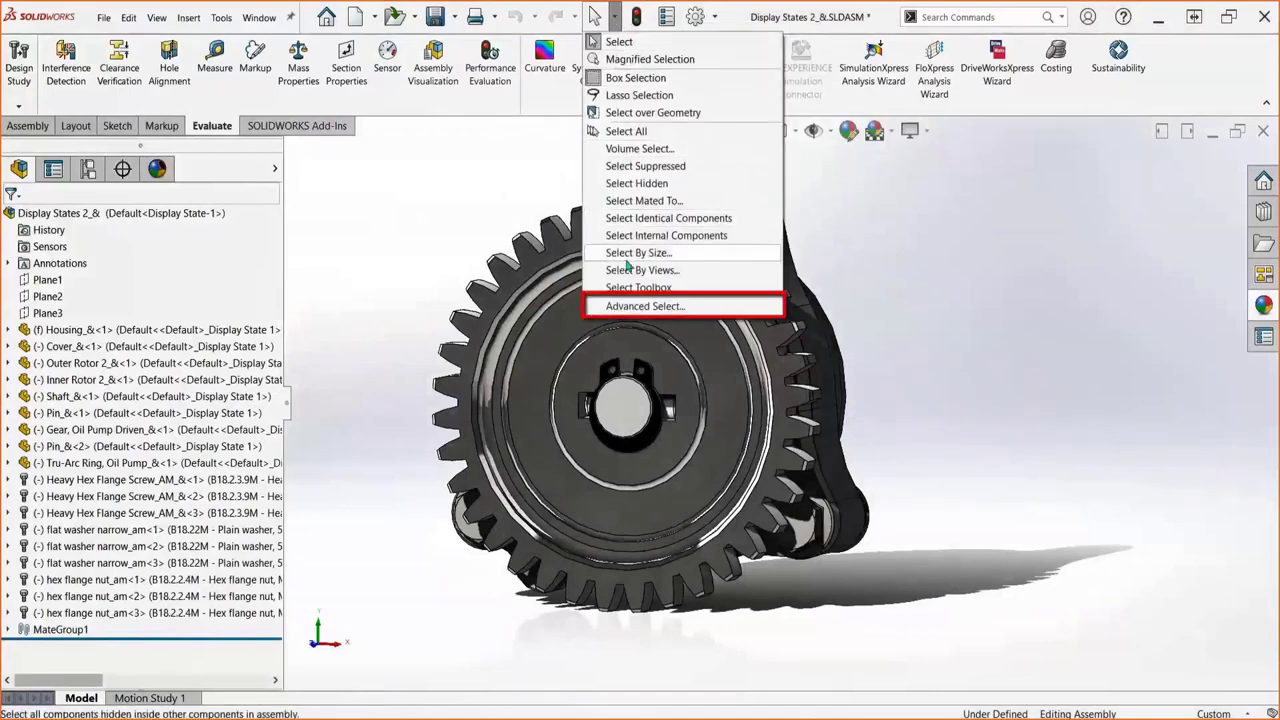
pyautogui.click(634, 307)
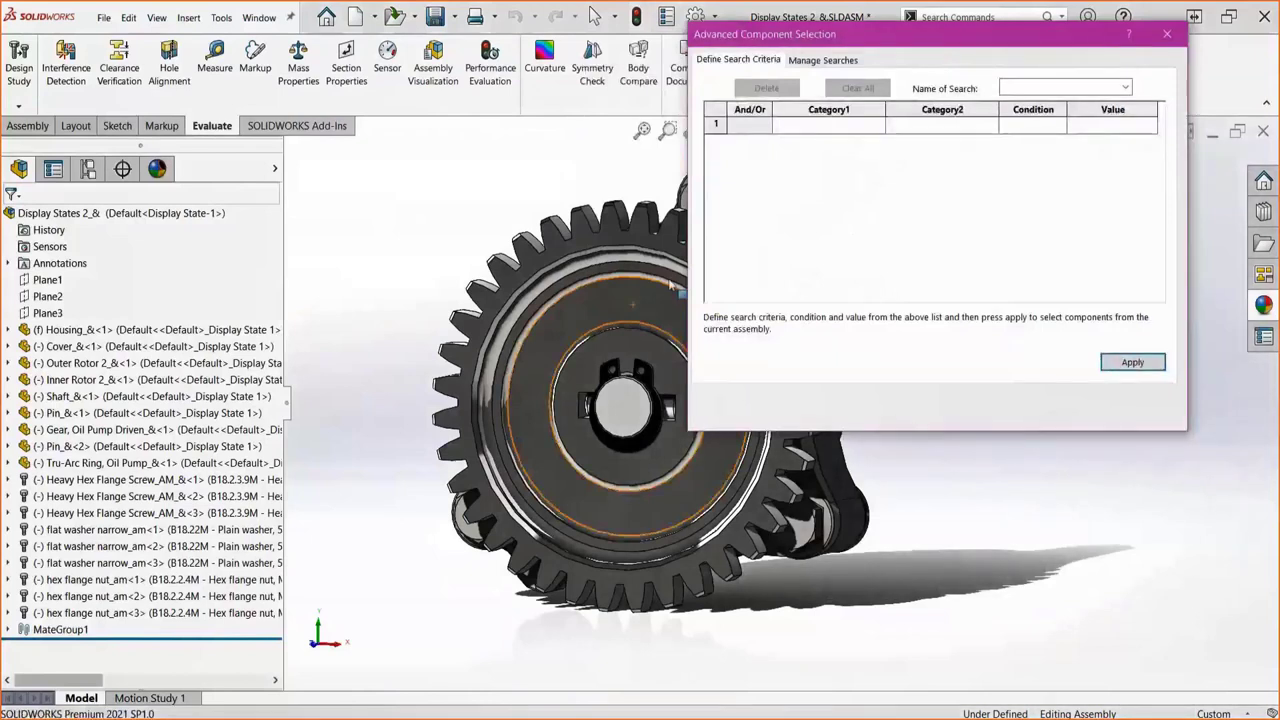
pyautogui.click(868, 126)
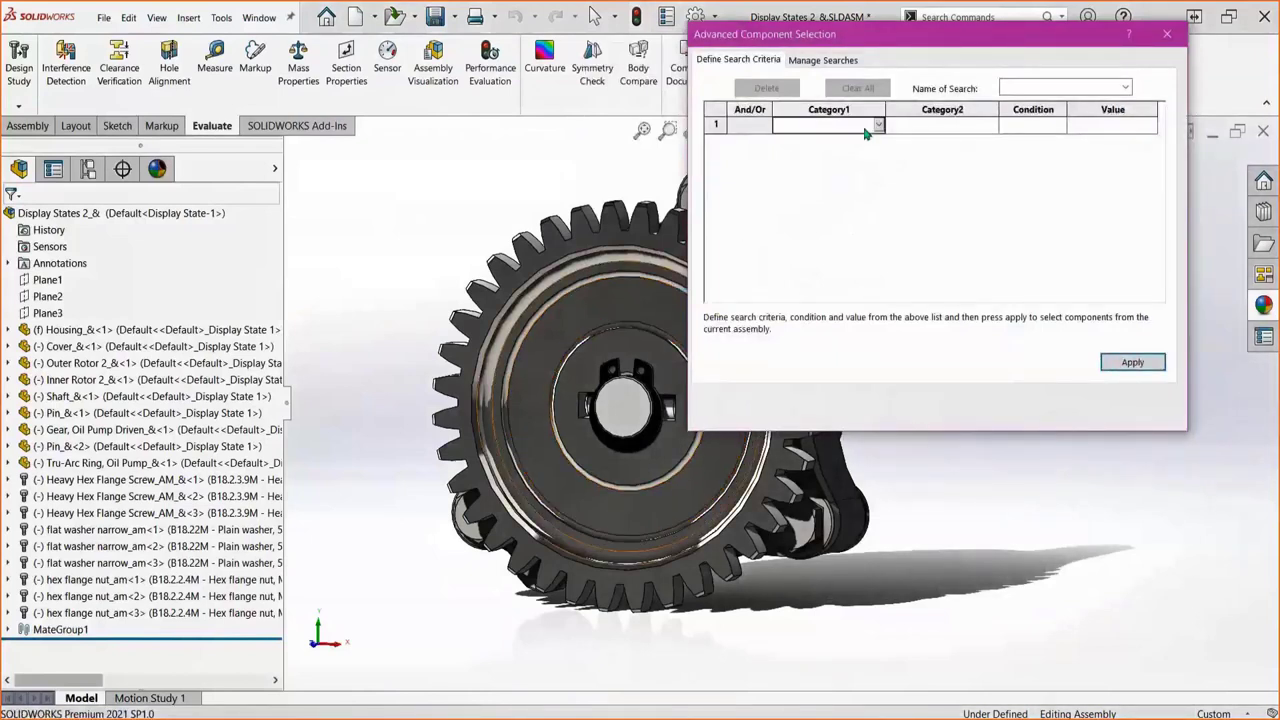
pyautogui.click(878, 126)
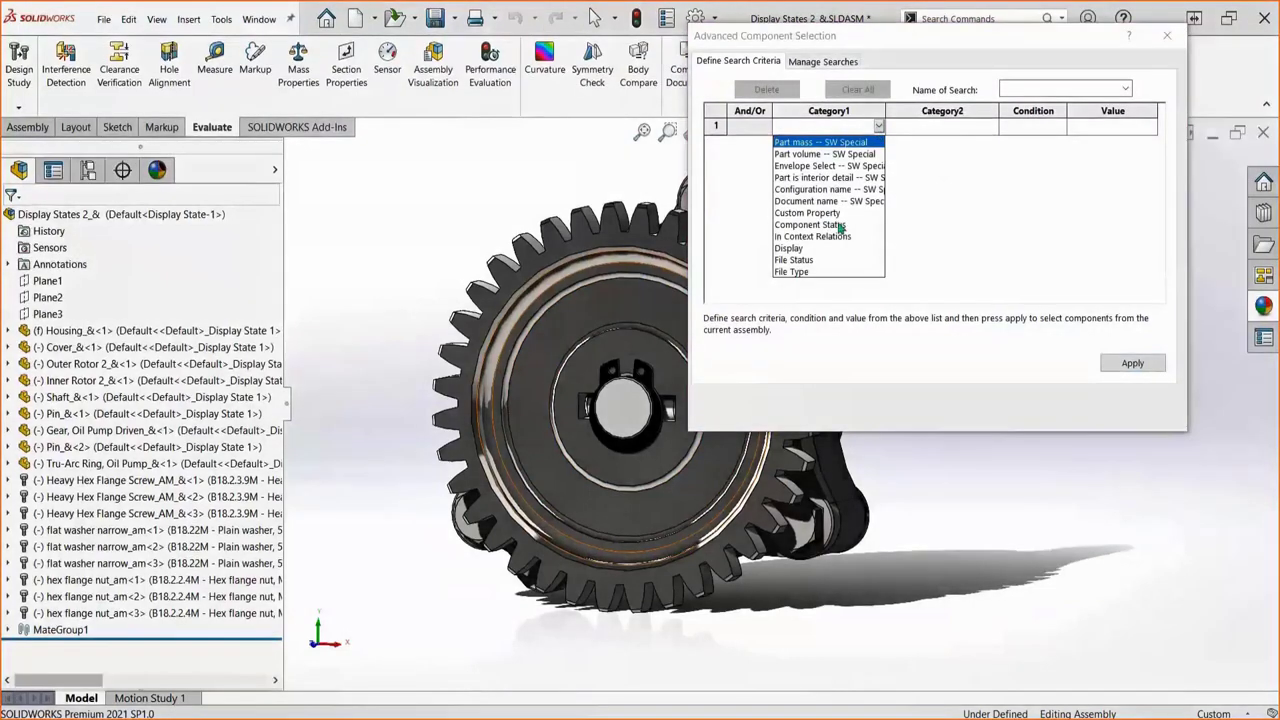
pyautogui.click(832, 214)
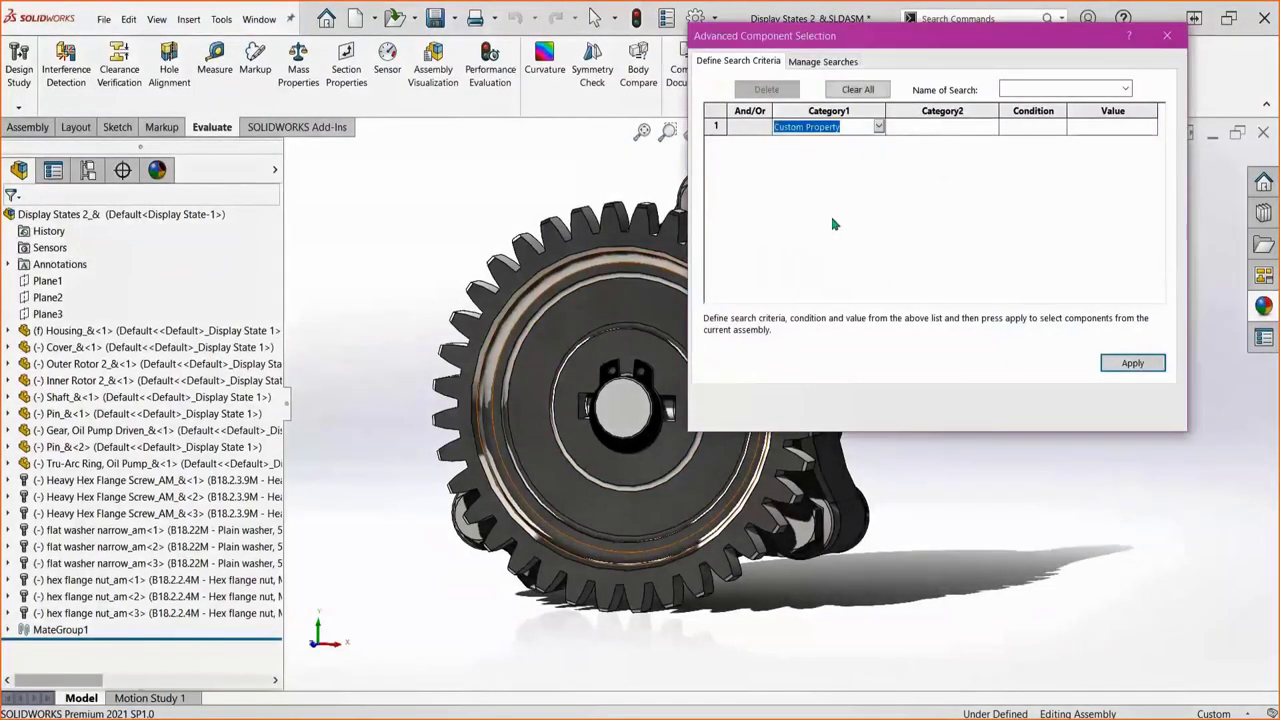
pyautogui.click(990, 133)
pyautogui.click(991, 134)
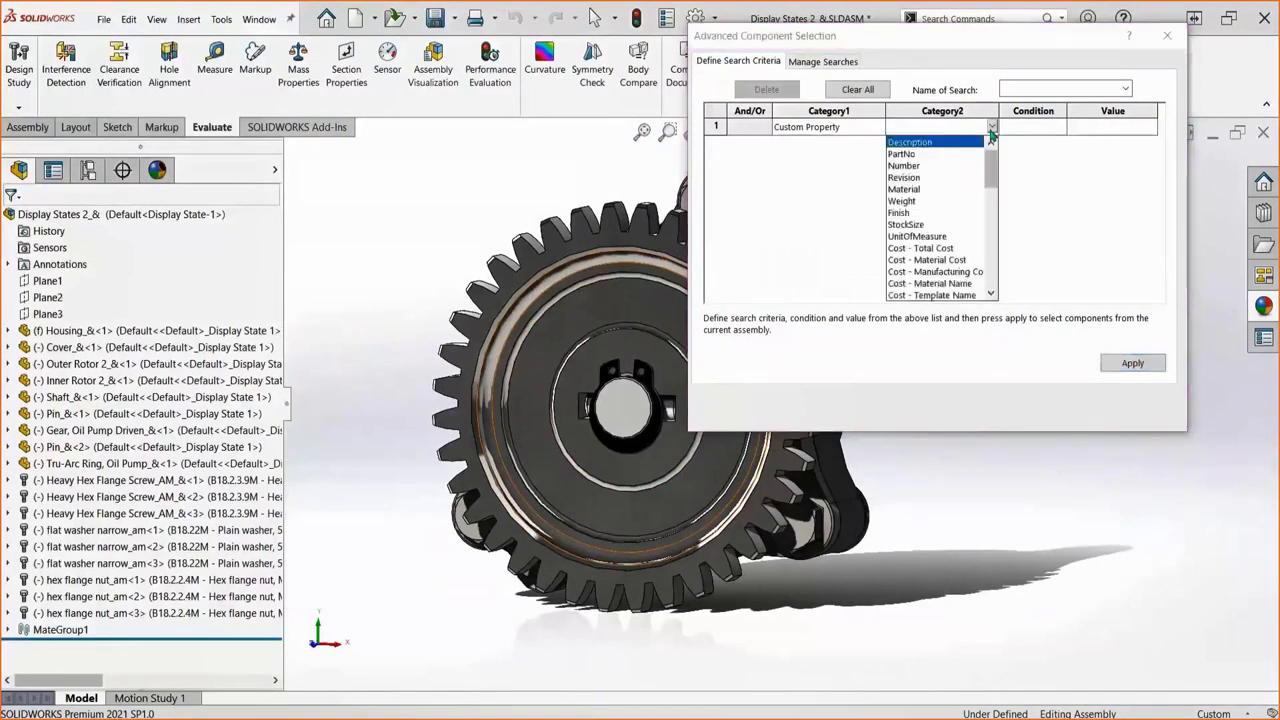
pyautogui.click(914, 190)
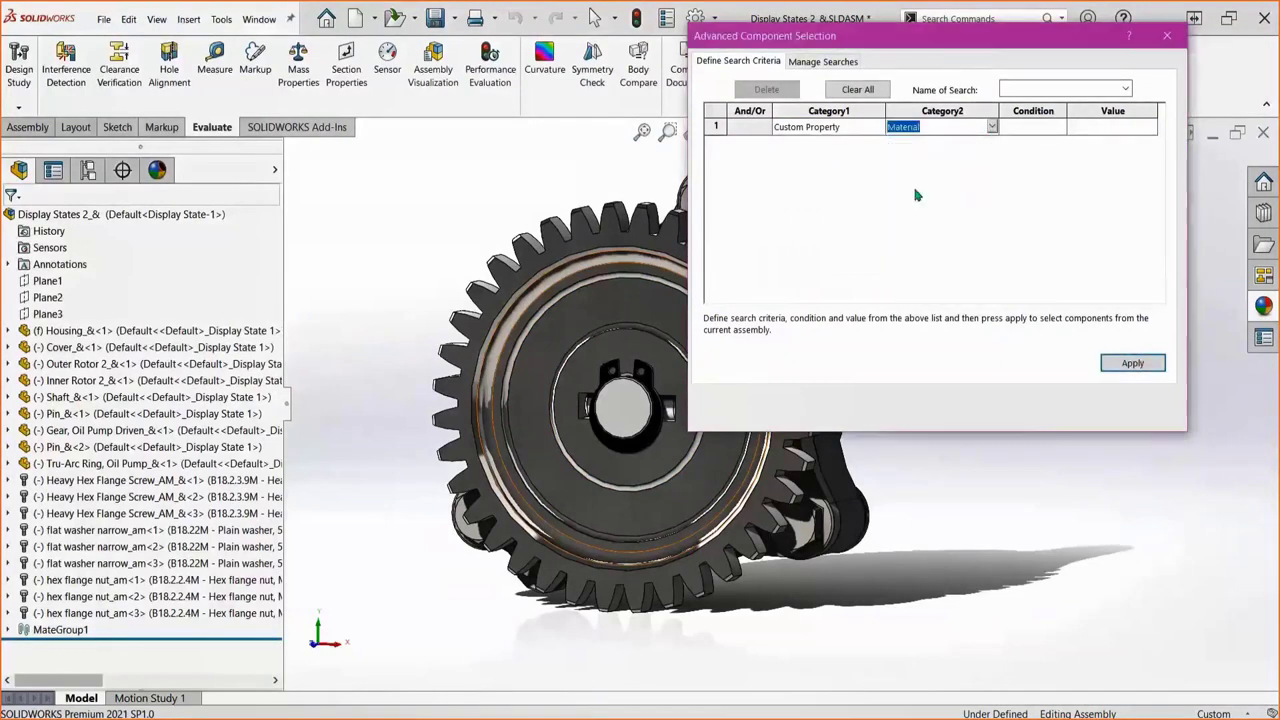
# - Set the Material criterion's condition to contains with the value 1060, and apply the search to select the matching components
pyautogui.click(1056, 132)
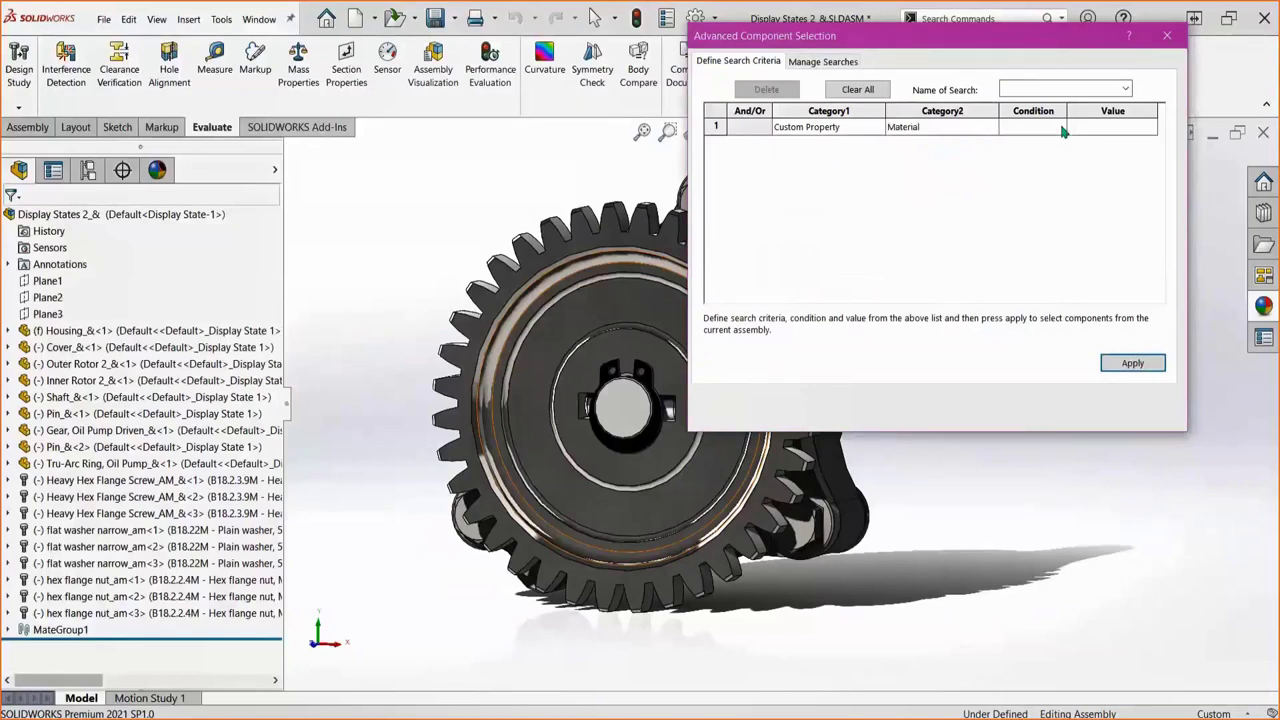
pyautogui.click(1058, 128)
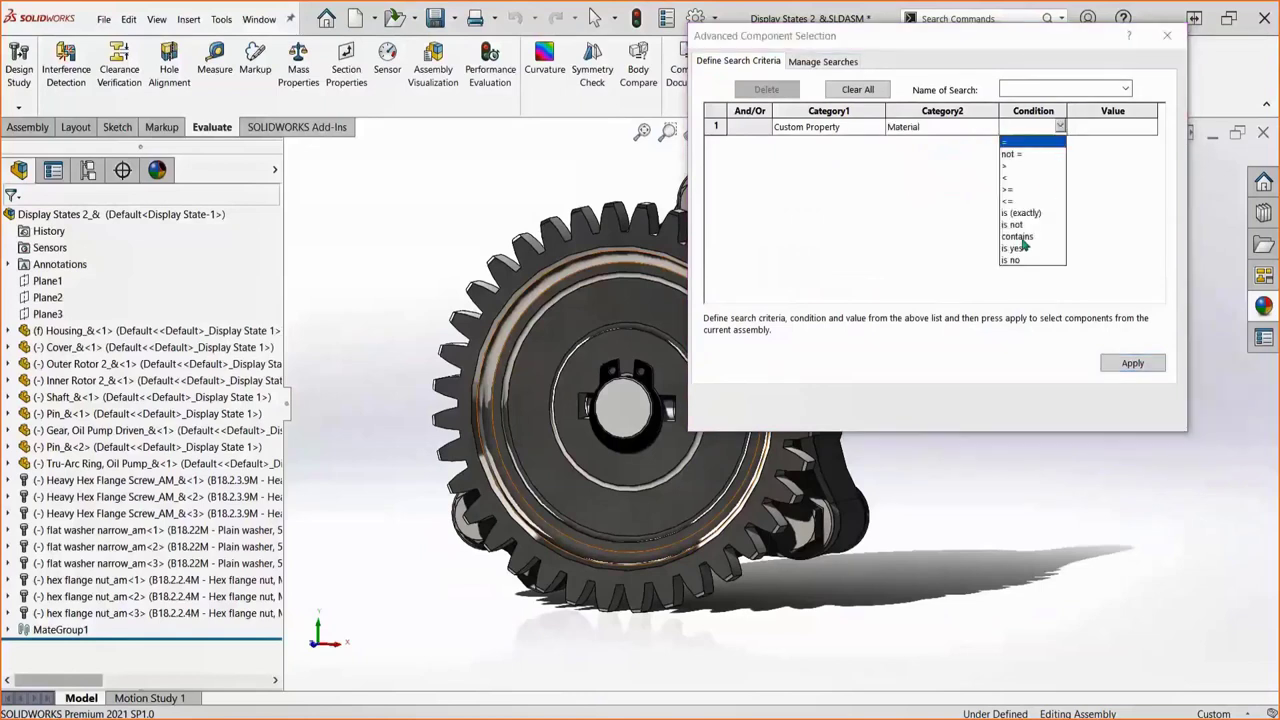
pyautogui.click(1020, 238)
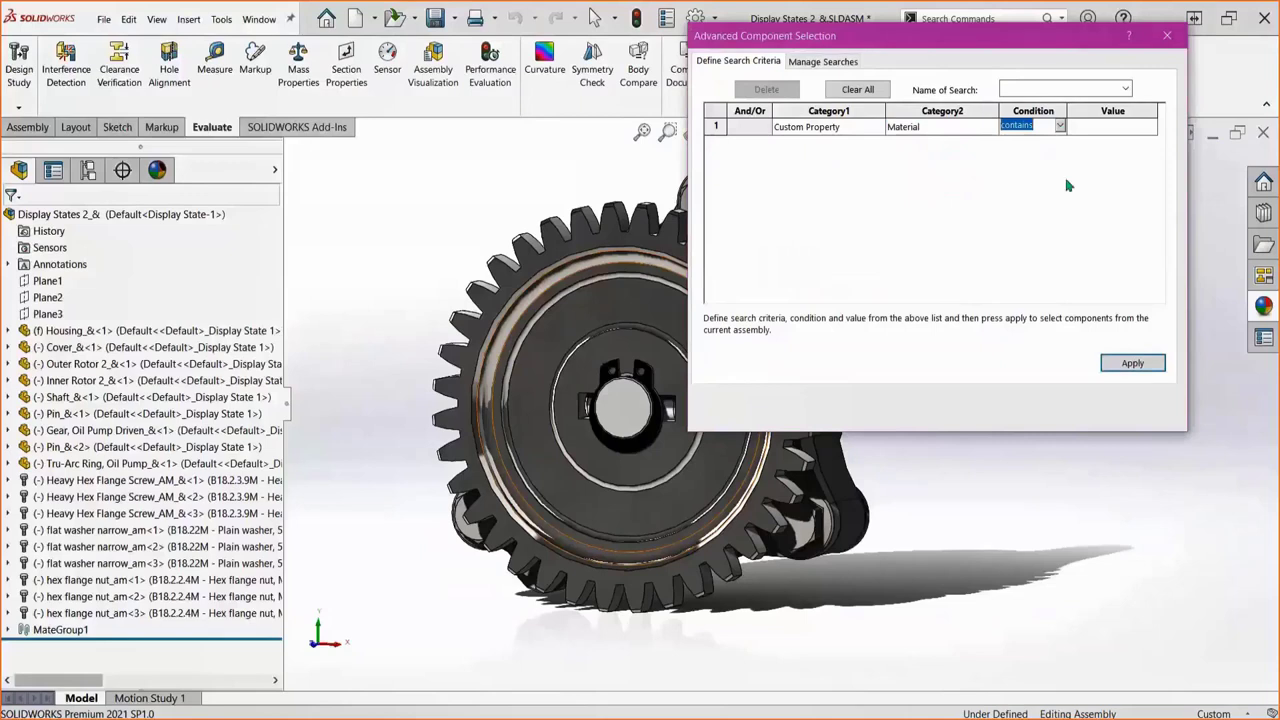
pyautogui.click(1089, 128)
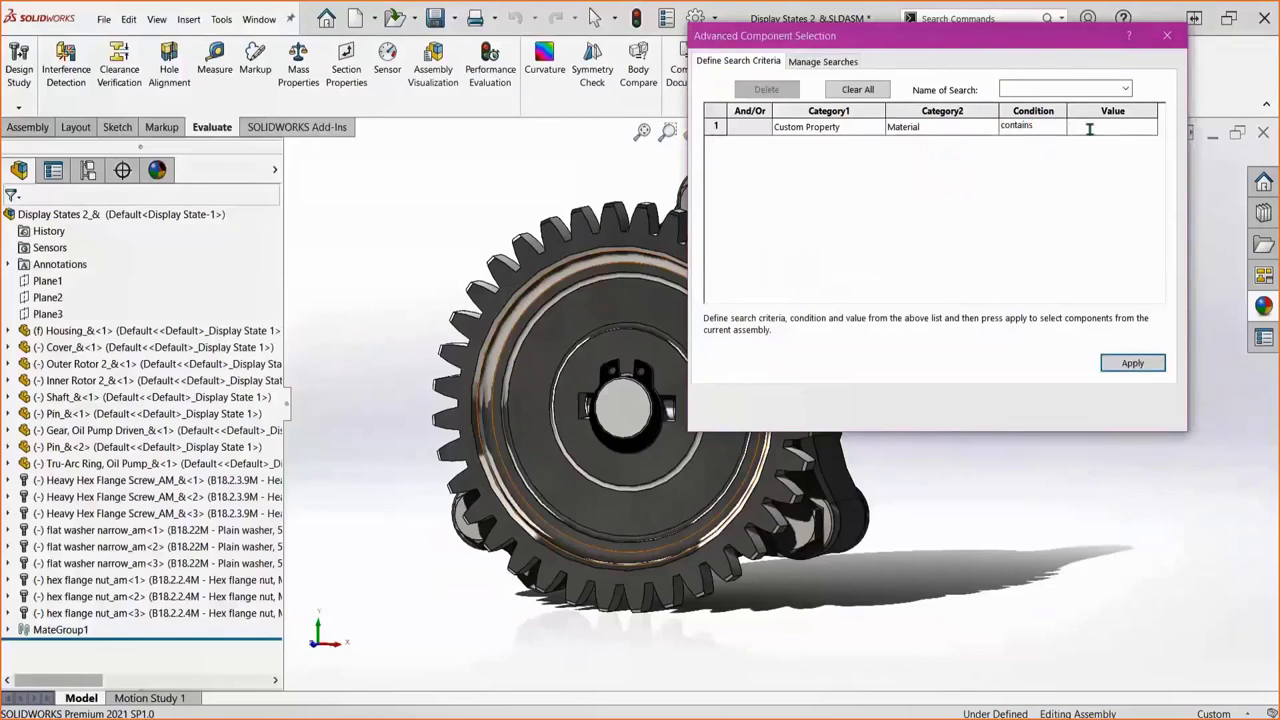
pyautogui.write('1060')
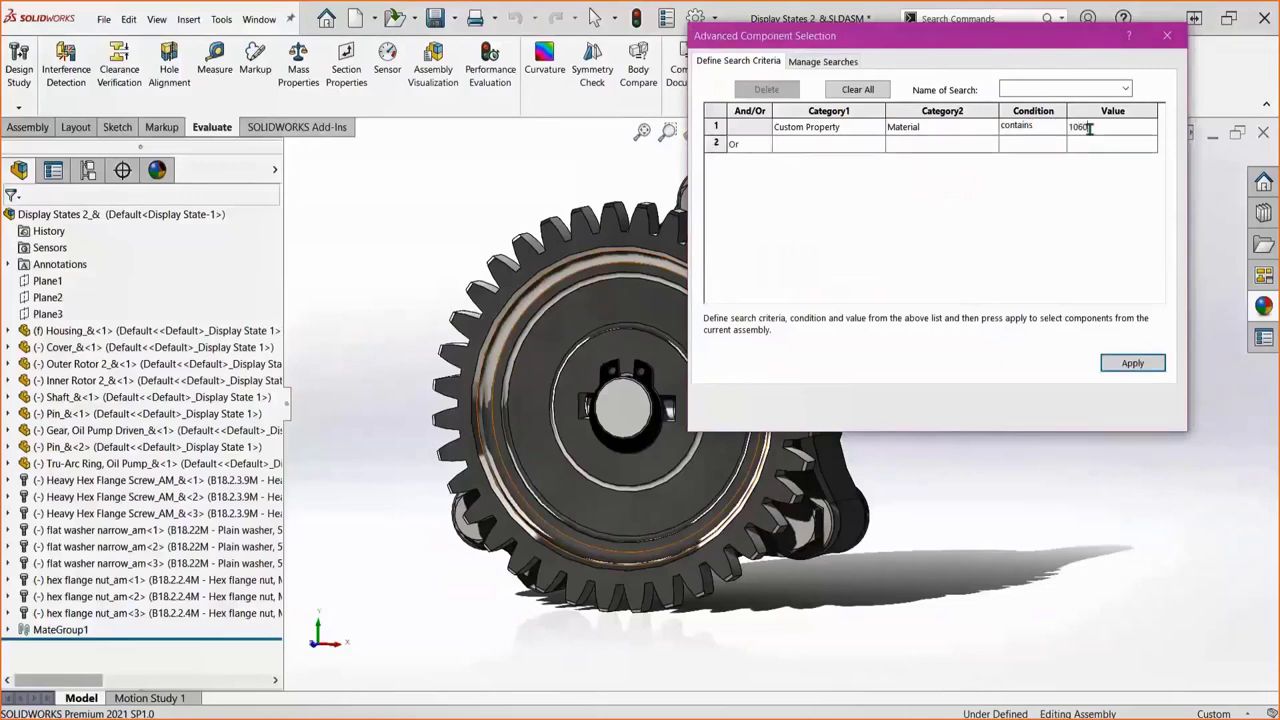
pyautogui.click(1132, 363)
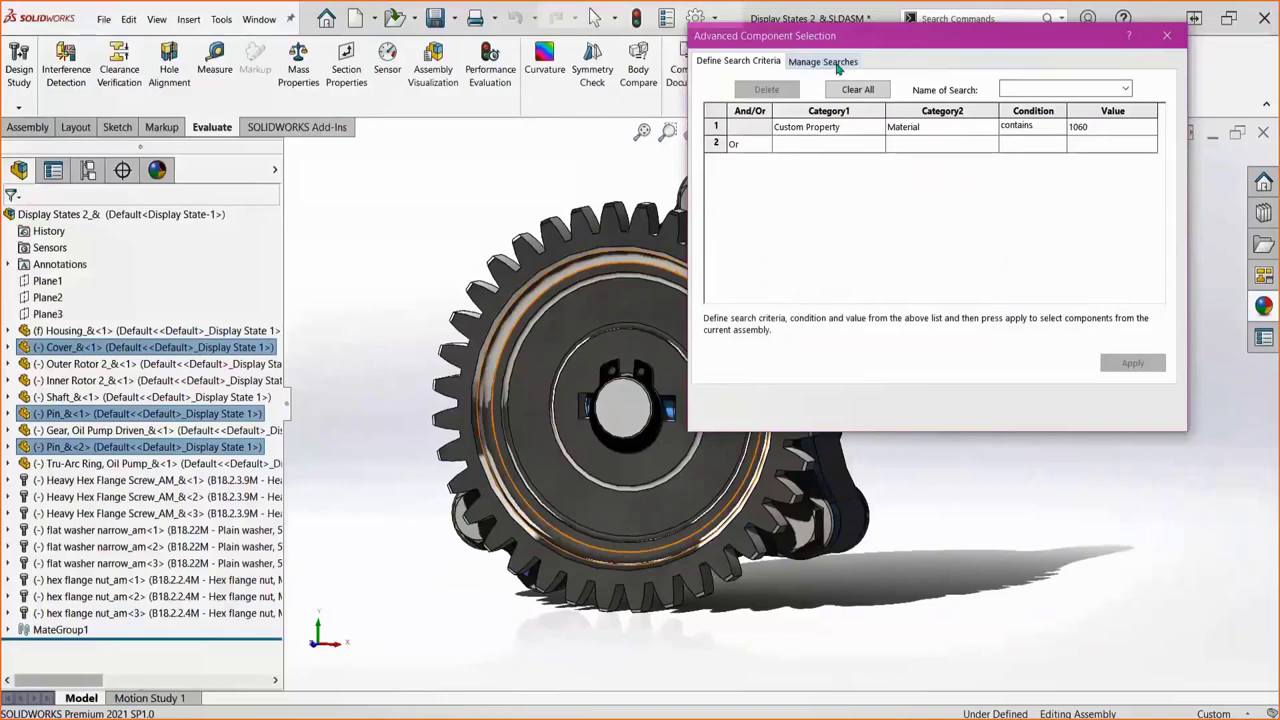
# - Name the component search "material 1060 alloy" and save it
pyautogui.click(1015, 89)
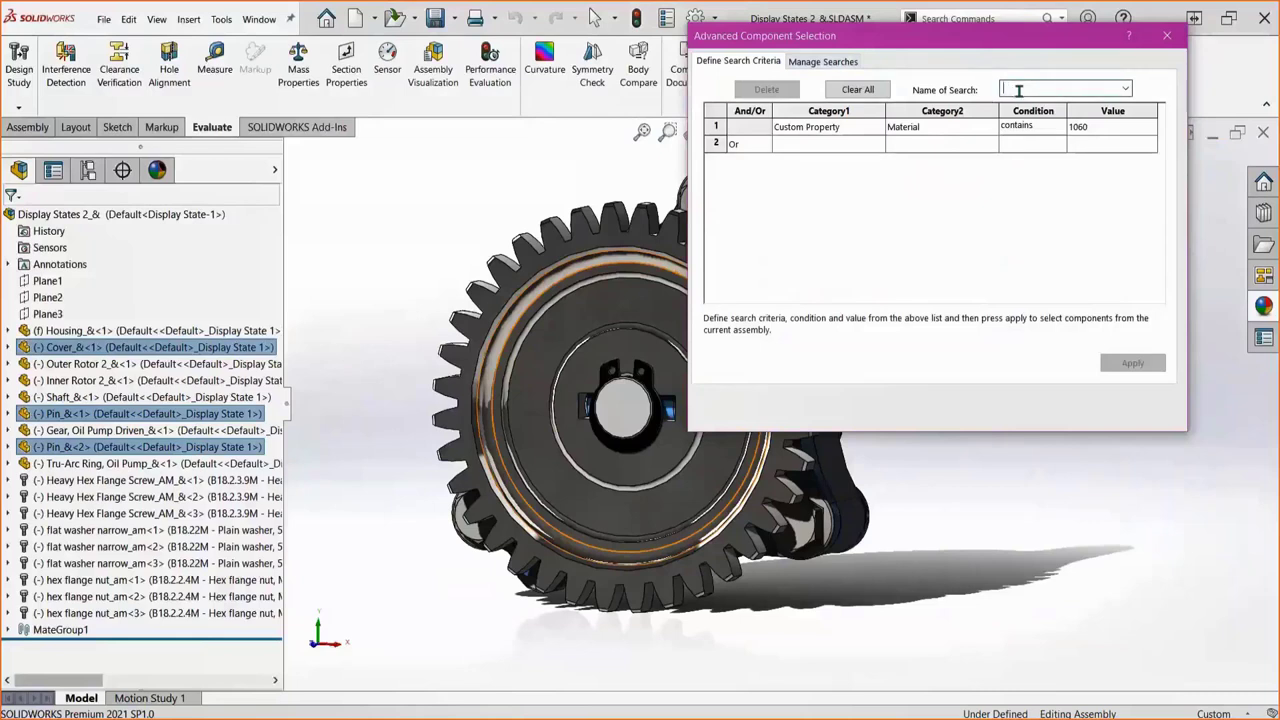
pyautogui.write('material ')
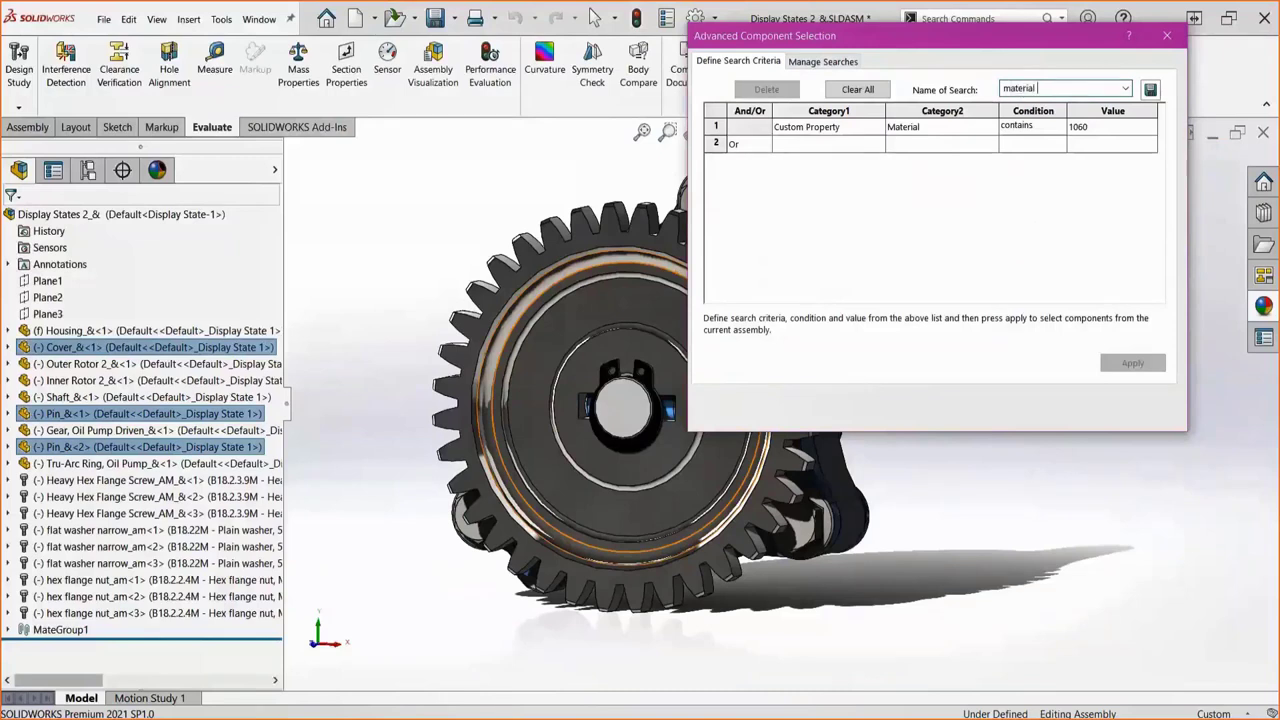
pyautogui.write('1060 alloy')
pyautogui.click(1153, 91)
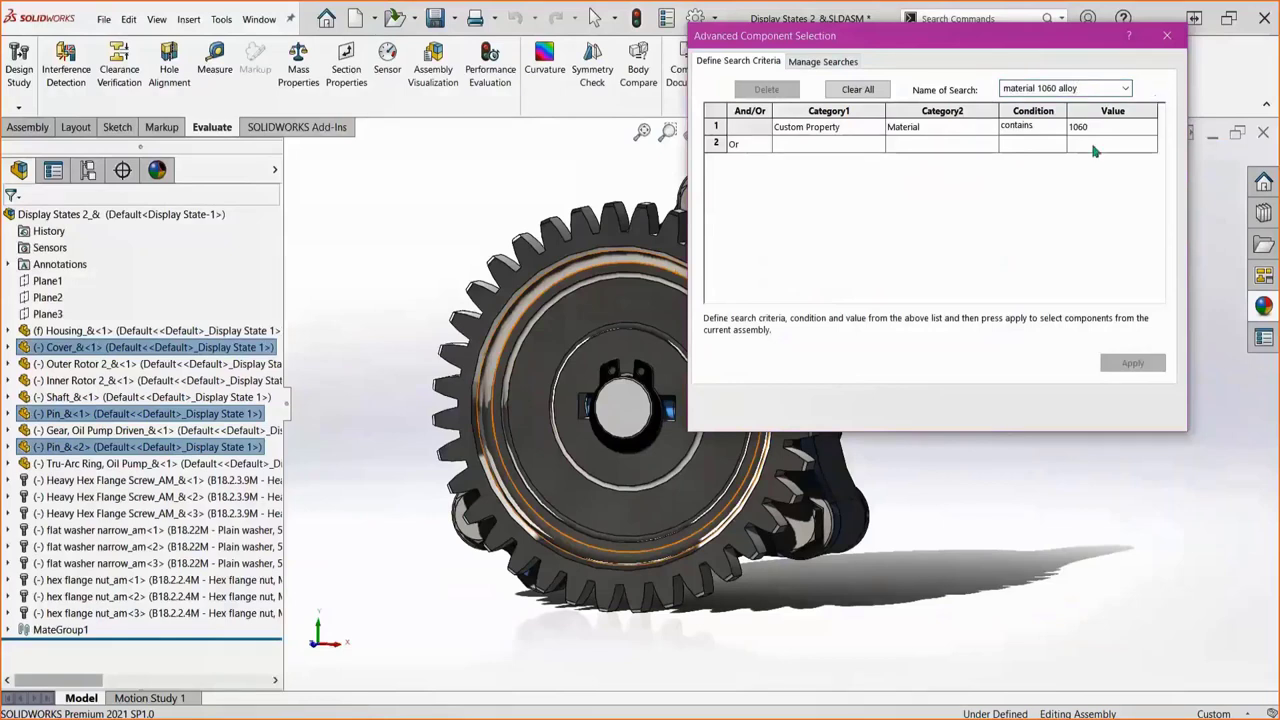
# - Add the saved "material 1060 alloy" search to the favorites in the search manager
pyautogui.click(828, 63)
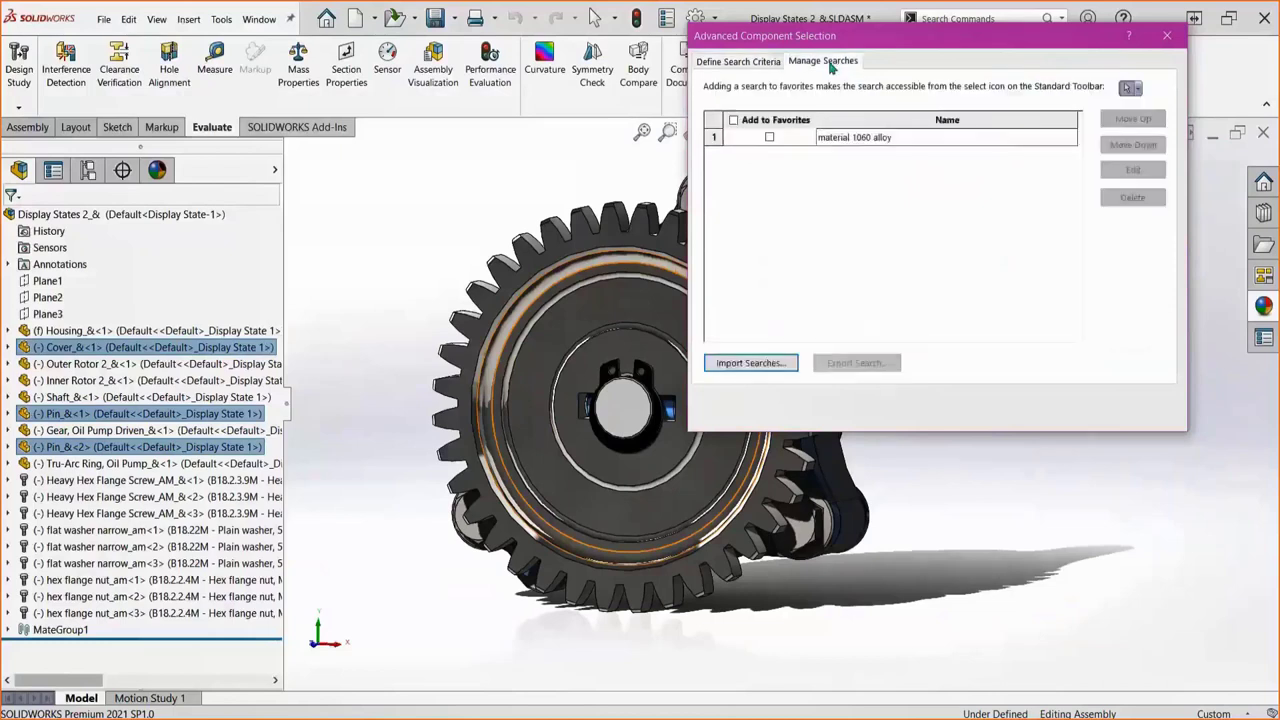
pyautogui.click(769, 138)
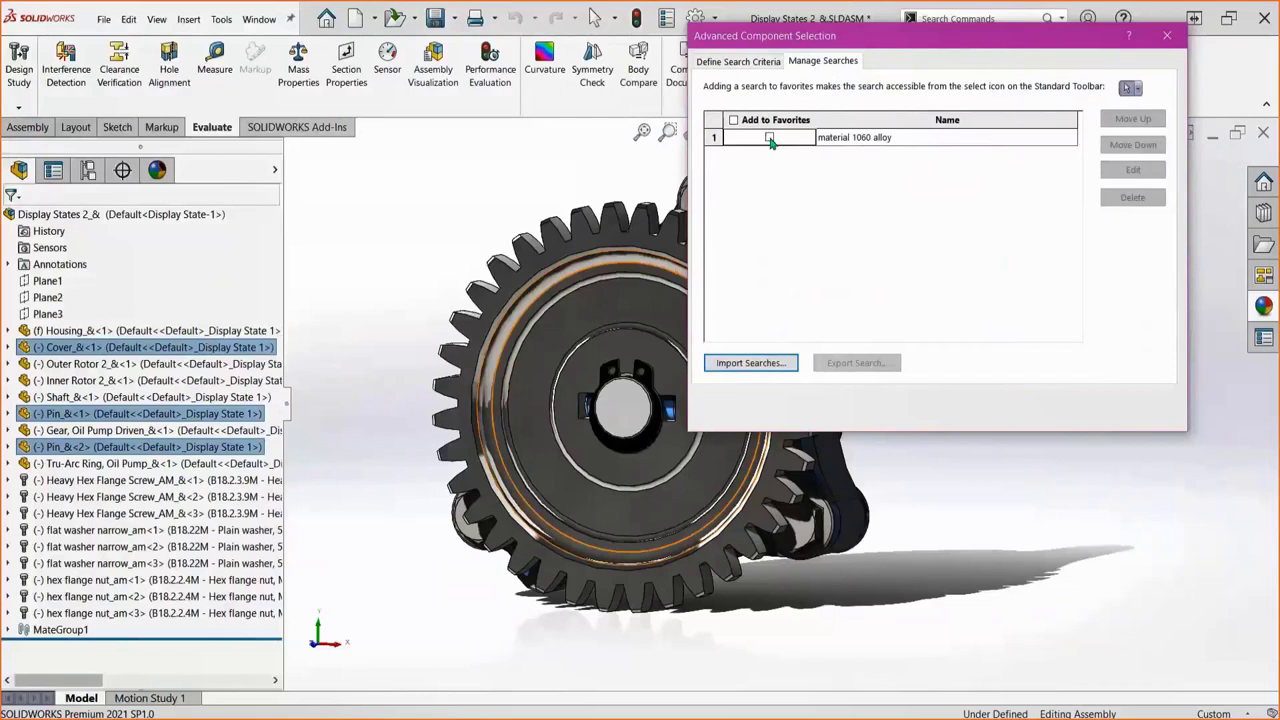
pyautogui.doubleClick(772, 139)
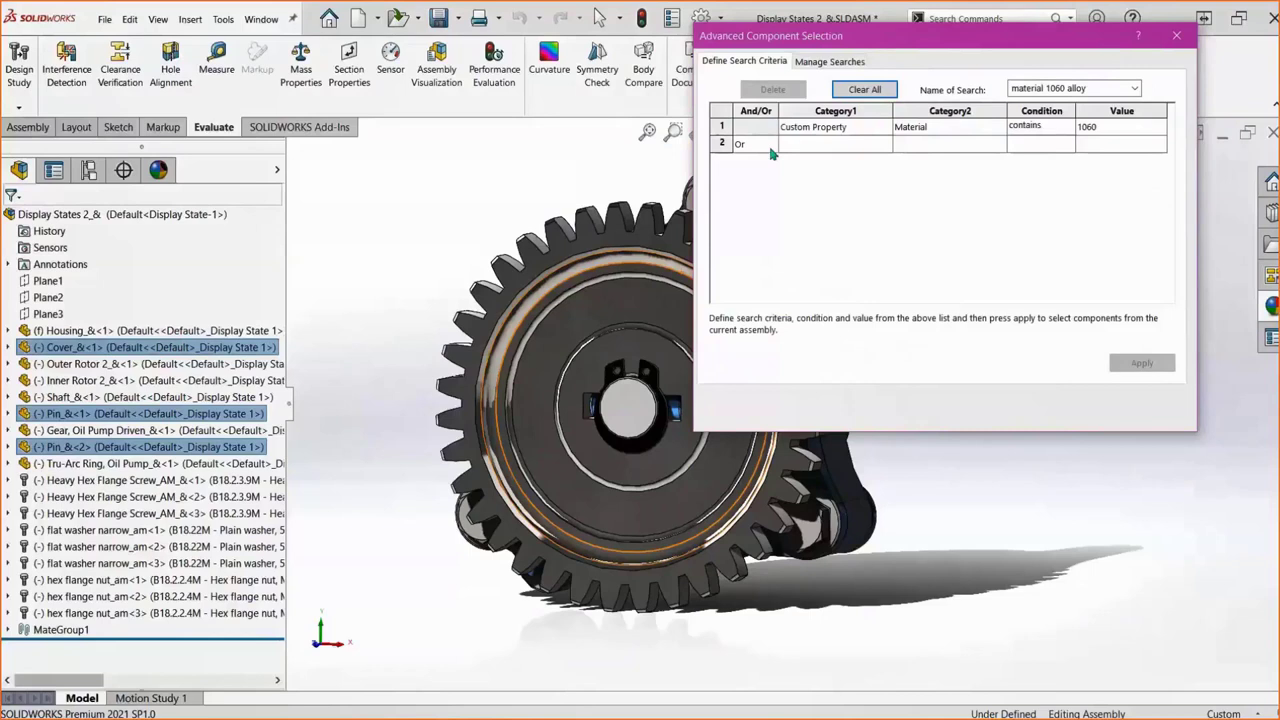
# - Add a second search criterion joined with And, using the Part mass -- SW Special category
pyautogui.click(771, 150)
pyautogui.click(771, 146)
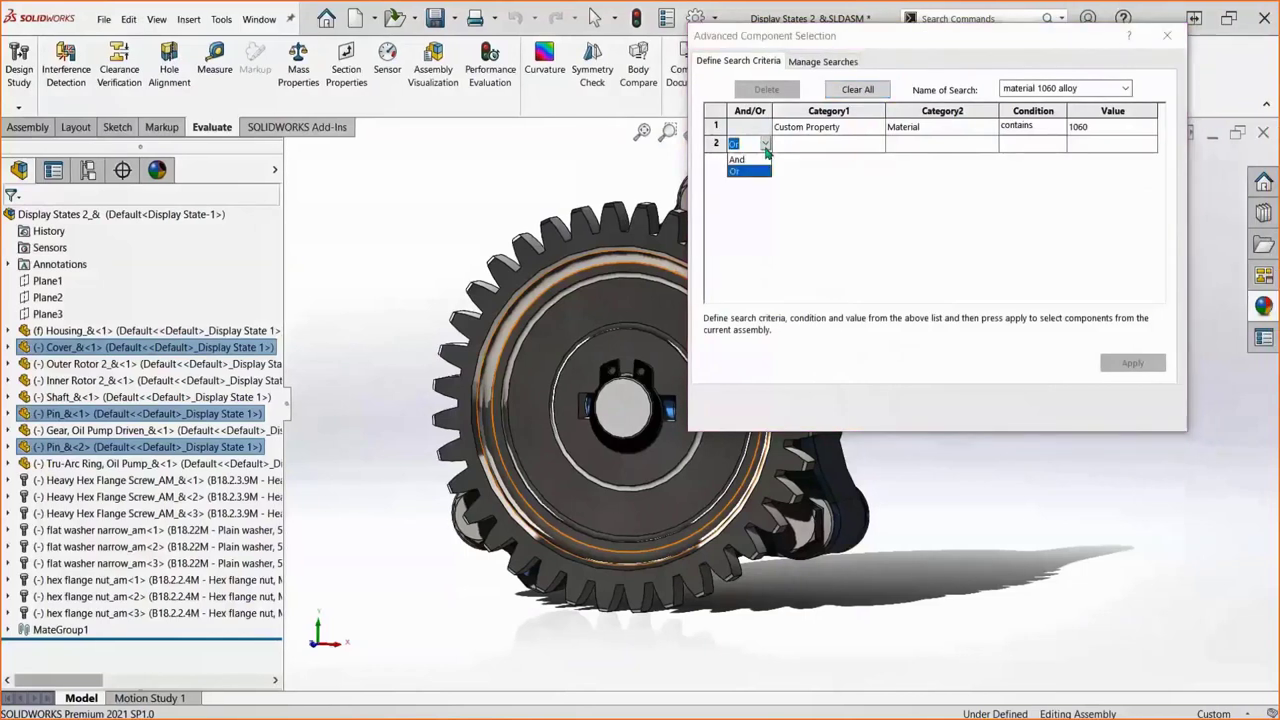
pyautogui.click(737, 159)
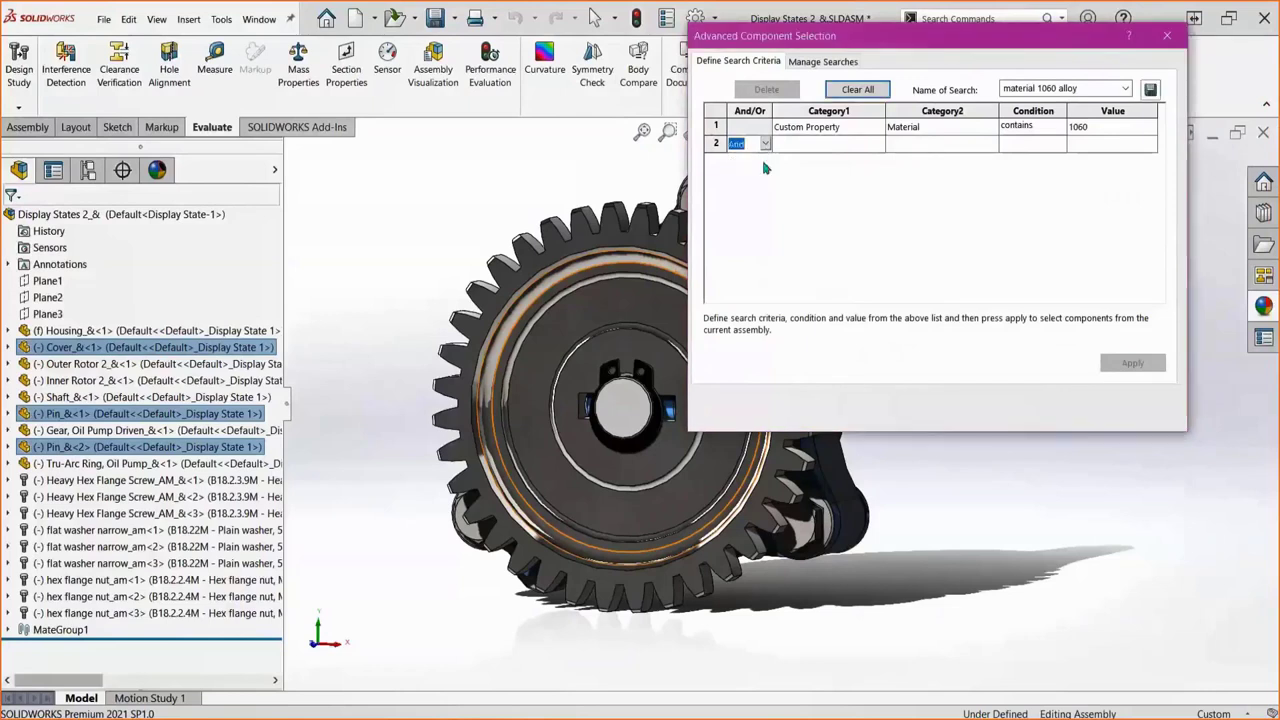
pyautogui.click(870, 150)
pyautogui.click(879, 145)
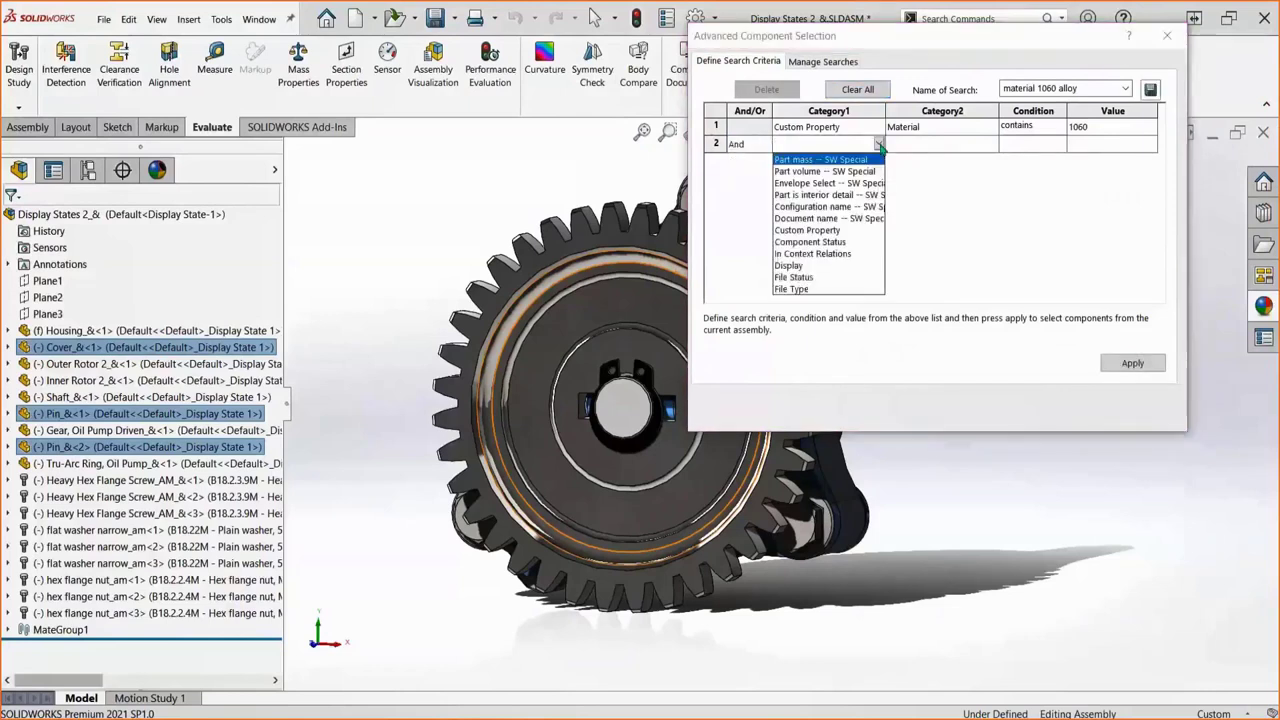
pyautogui.click(868, 160)
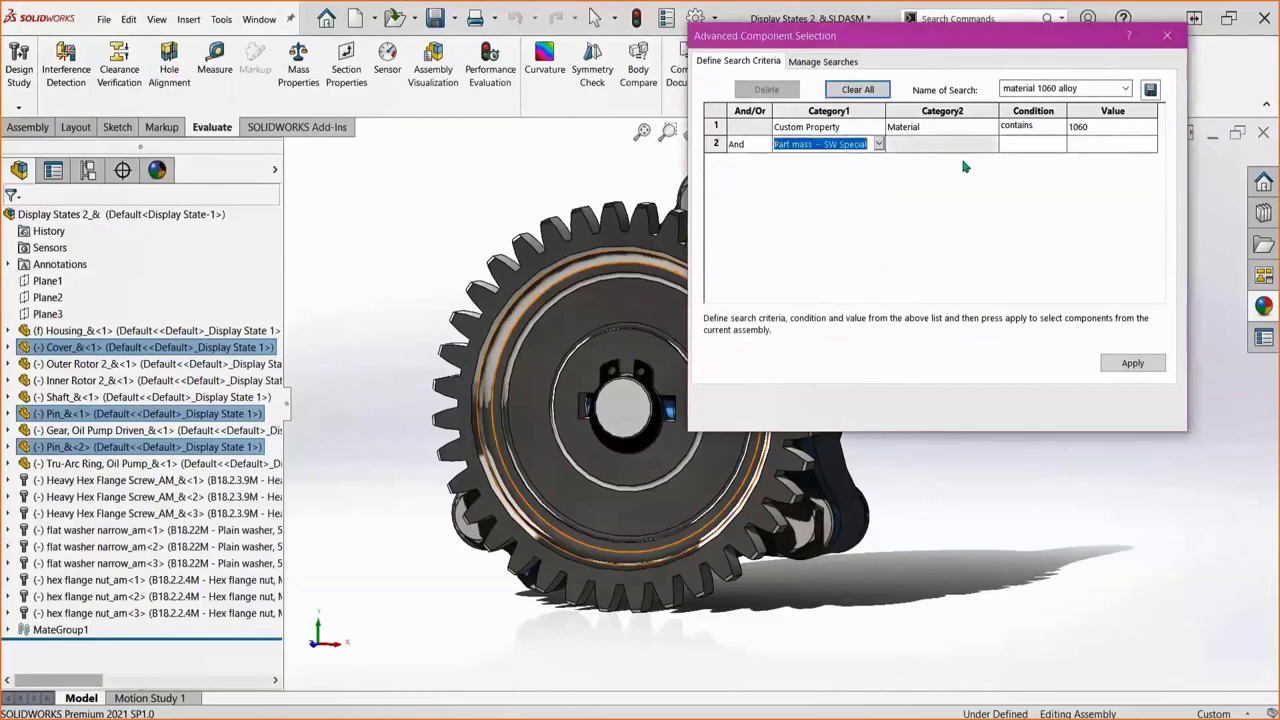
# - Set the part mass criterion to greater than 20 and apply the combined search to the assembly
pyautogui.click(1043, 150)
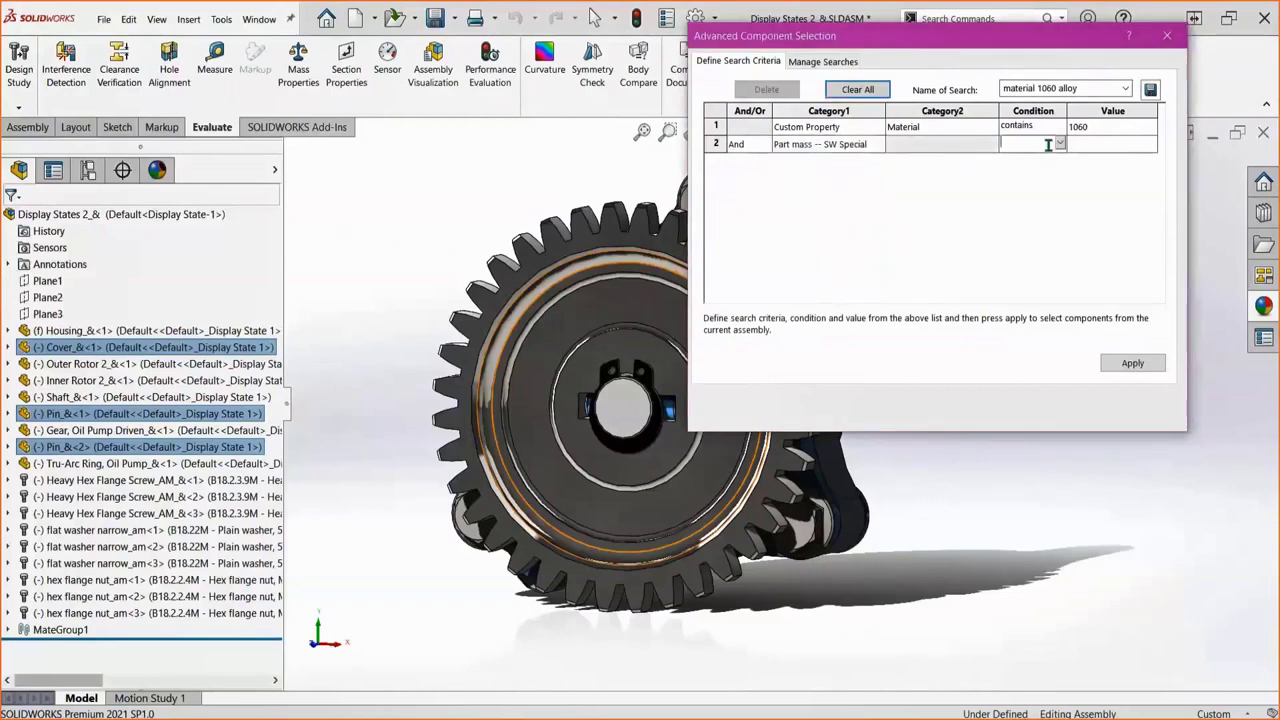
pyautogui.click(1057, 145)
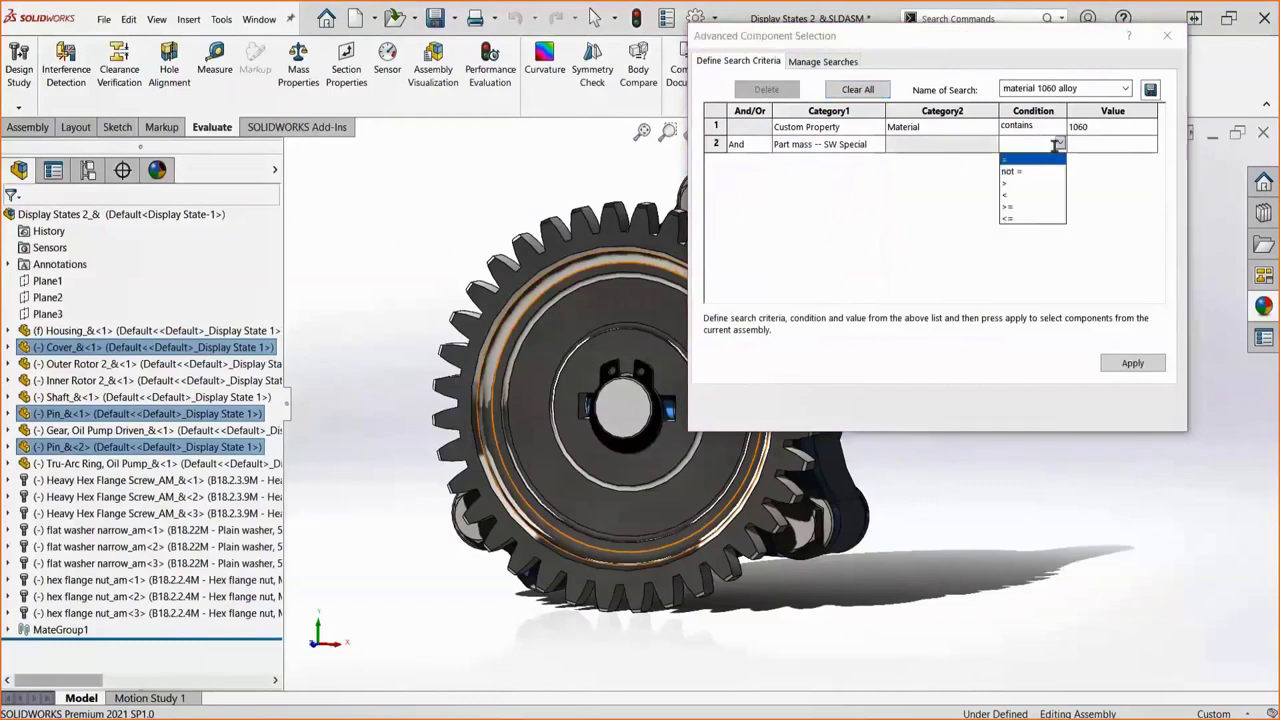
pyautogui.click(1010, 193)
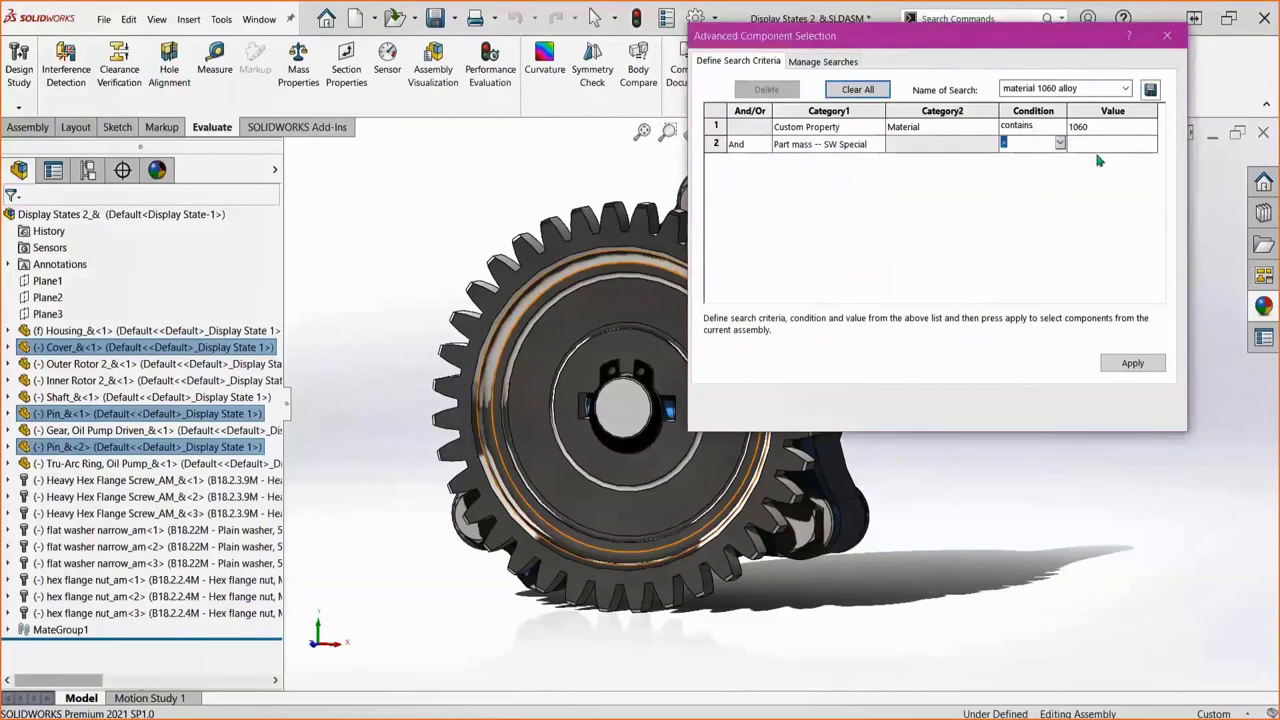
pyautogui.click(1097, 150)
pyautogui.write('20')
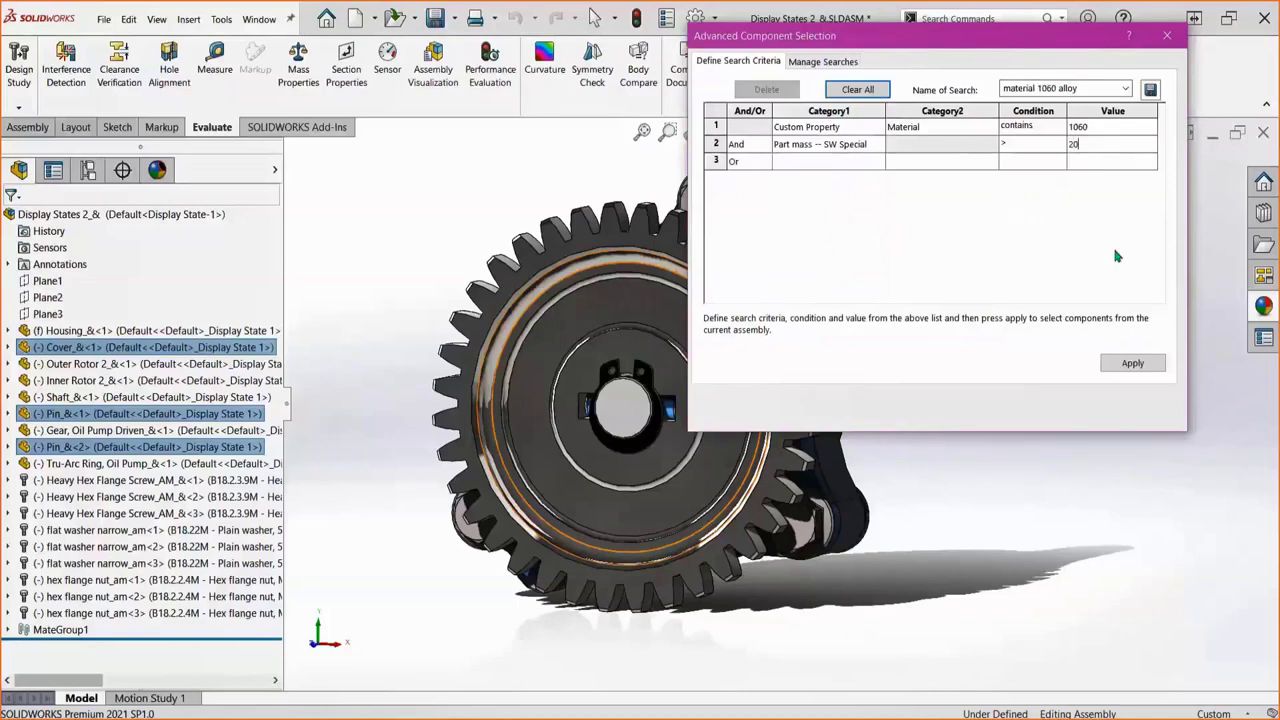
pyautogui.click(1126, 365)
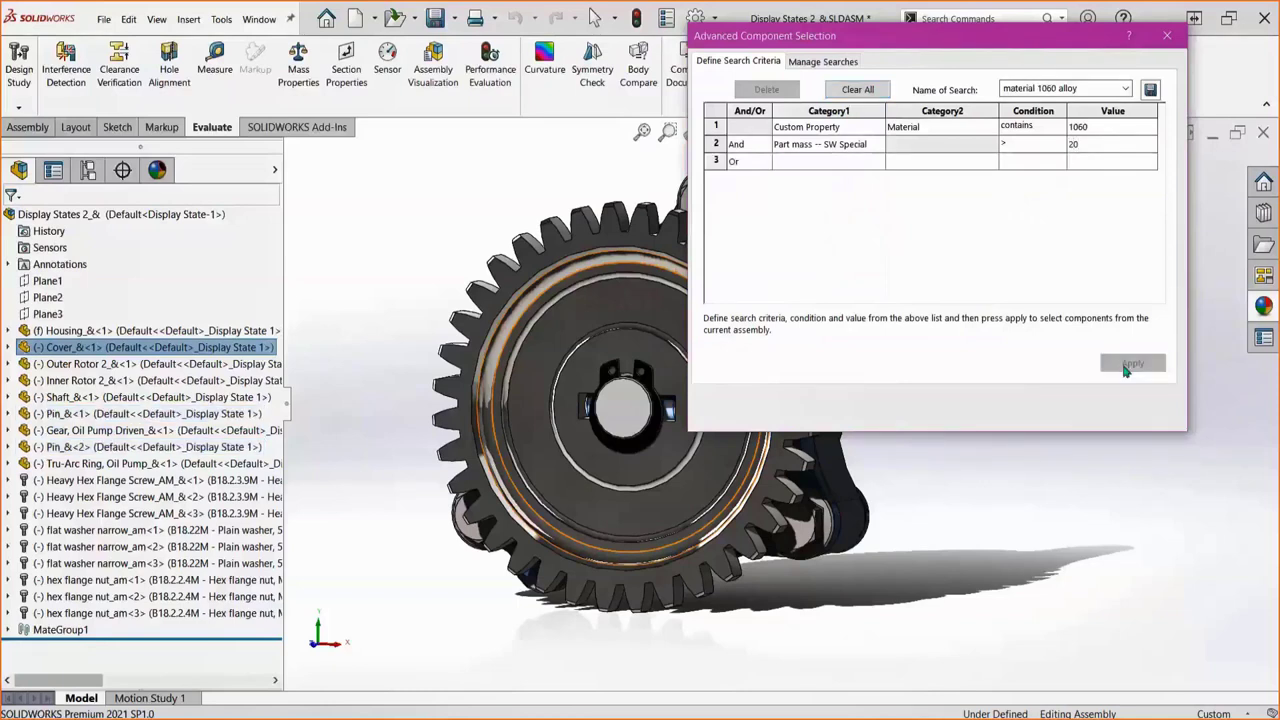